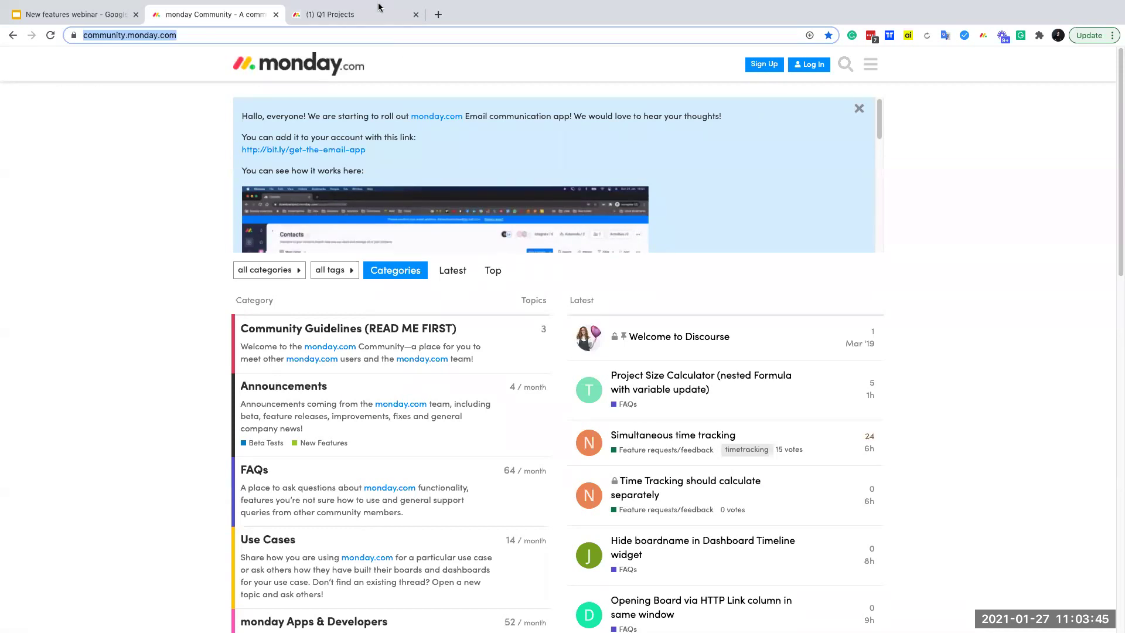
Step: Open the Q1 Projects board and add a Kanban view to it
{"action": "left_click", "coordinate": [367, 39]}
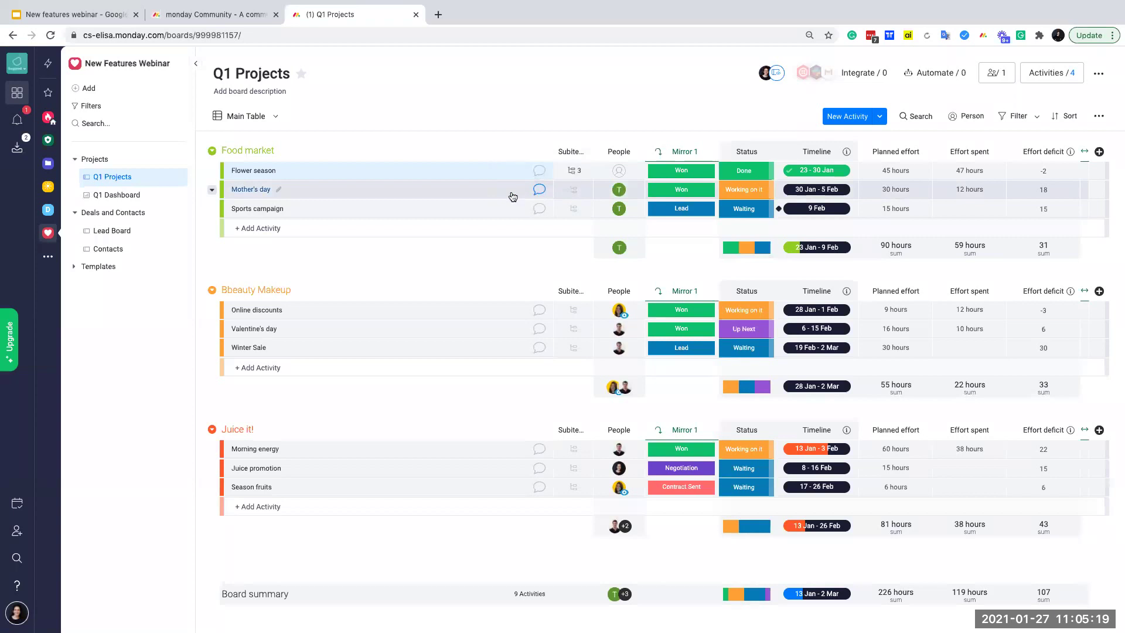
{"action": "left_click", "coordinate": [274, 118]}
{"action": "mouse_move", "coordinate": [248, 244]}
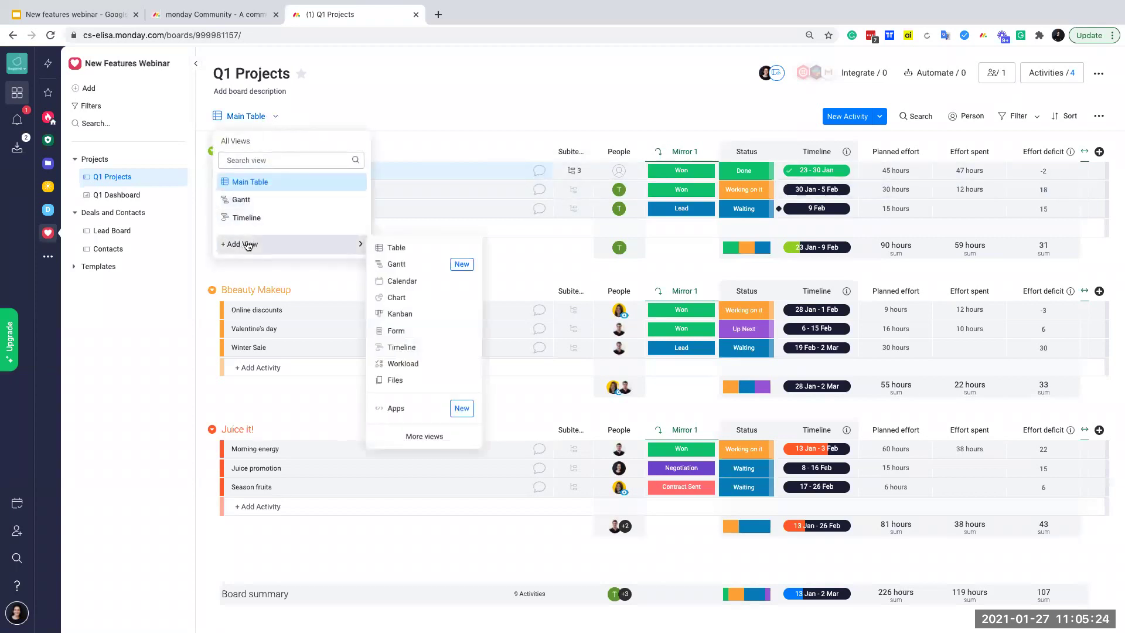
{"action": "left_click", "coordinate": [392, 314]}
{"action": "left_click", "coordinate": [469, 286]}
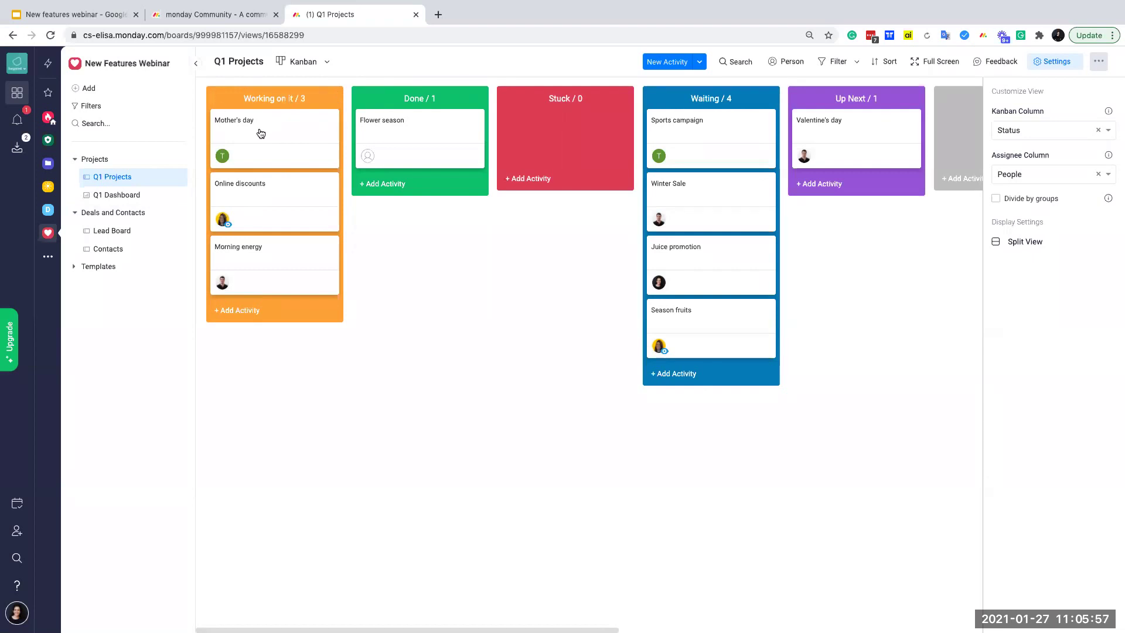
Step: Move the Done column ahead of Working on it in the Kanban and assign a team member to the Flower season card
{"action": "left_click_drag", "start_coordinate": [215, 95], "coordinate": [347, 73]}
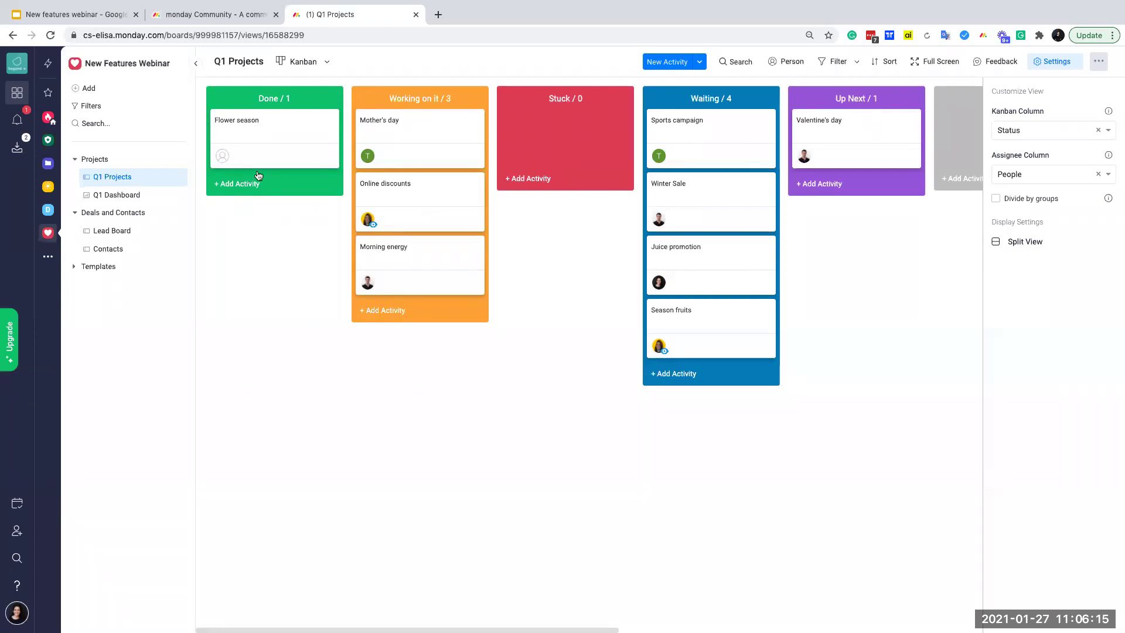
{"action": "mouse_move", "coordinate": [370, 157]}
{"action": "left_click", "coordinate": [223, 158]}
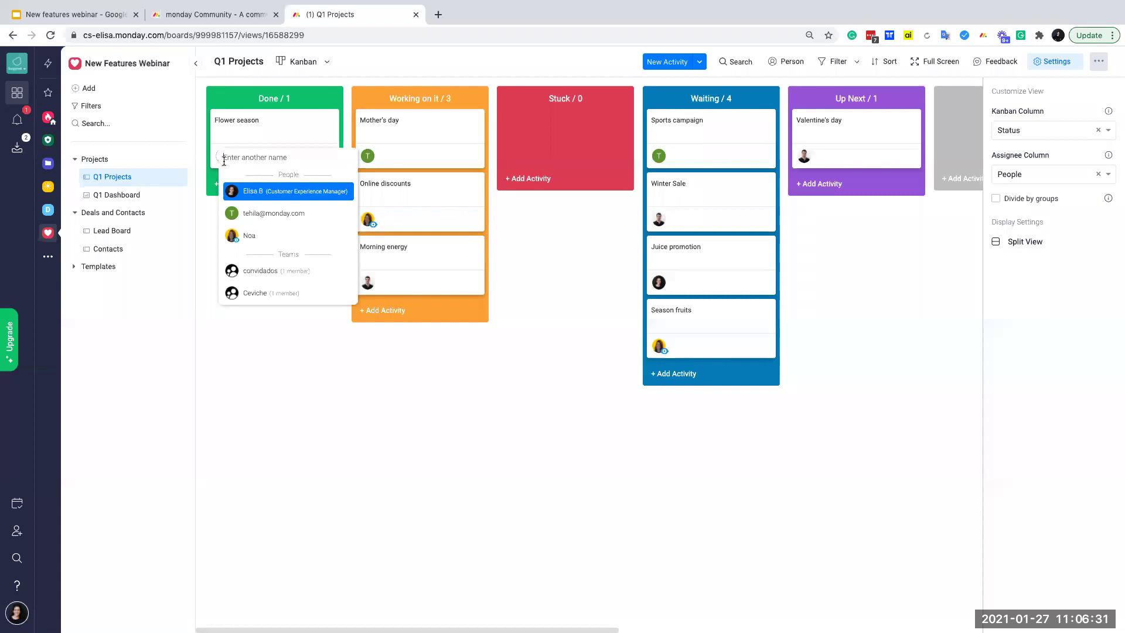
{"action": "left_click", "coordinate": [258, 235]}
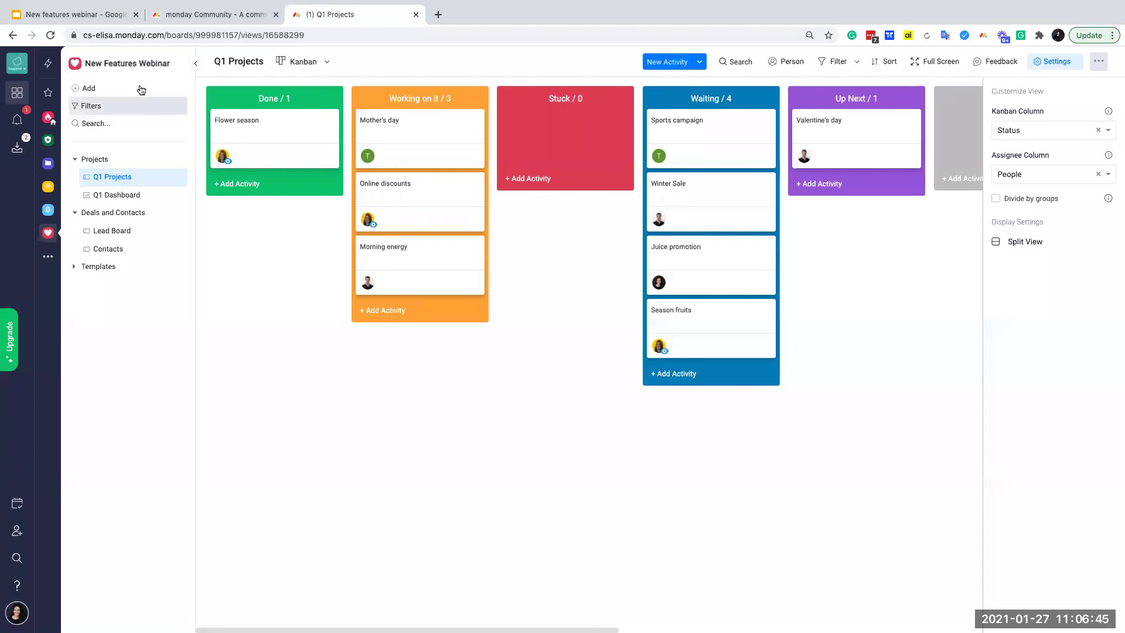
Step: Switch the Q1 Projects board to its Timeline view
{"action": "left_click", "coordinate": [298, 64]}
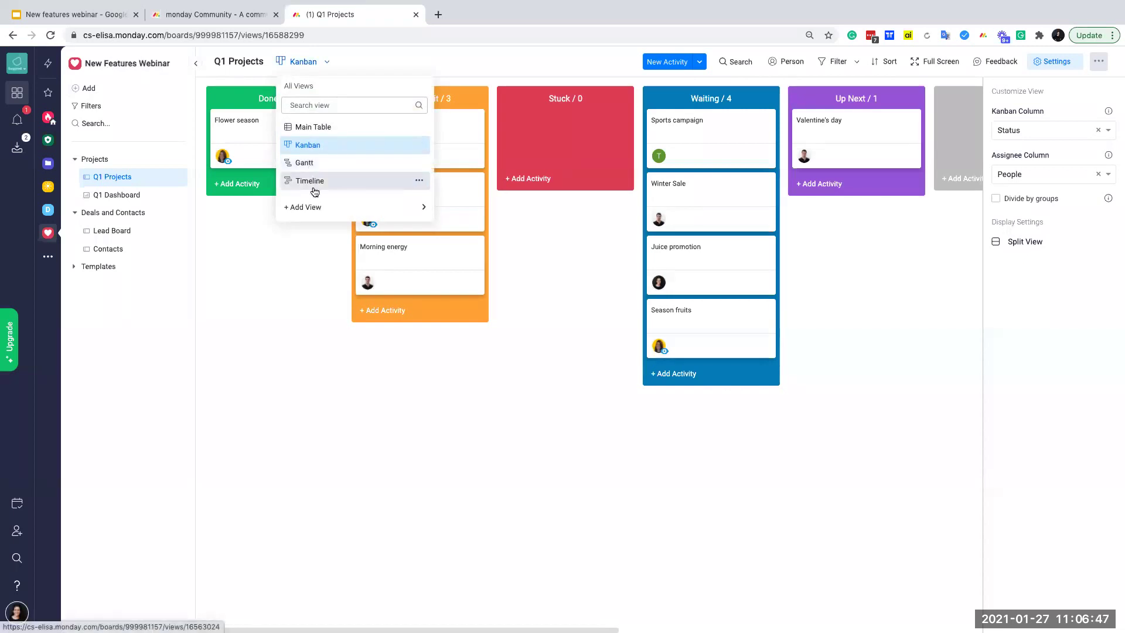
{"action": "mouse_move", "coordinate": [314, 207]}
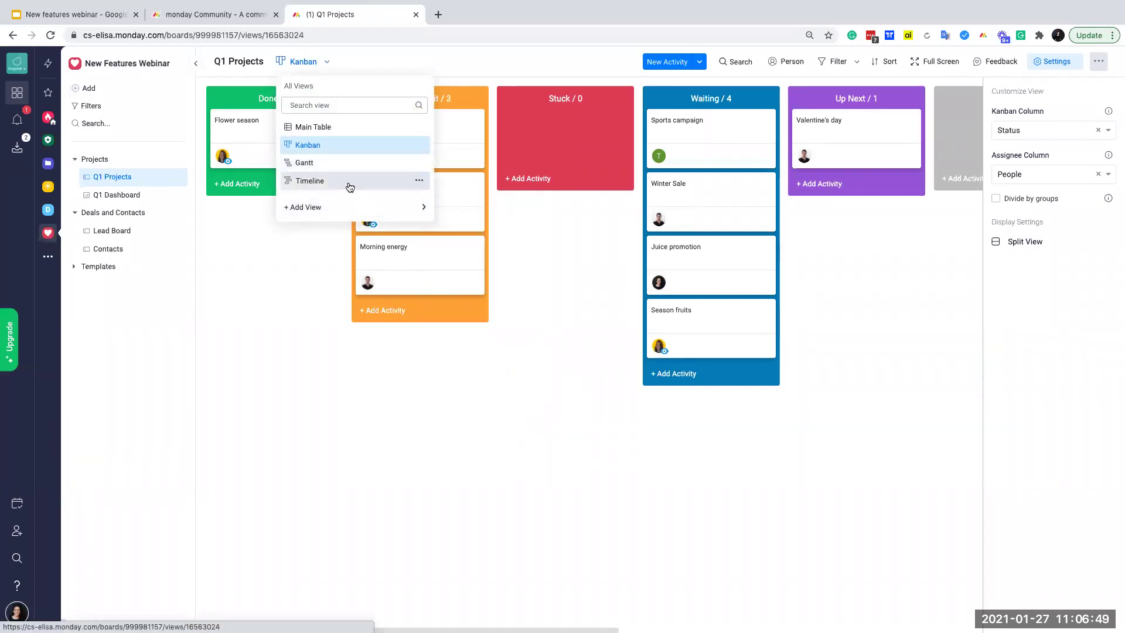
{"action": "left_click", "coordinate": [345, 182]}
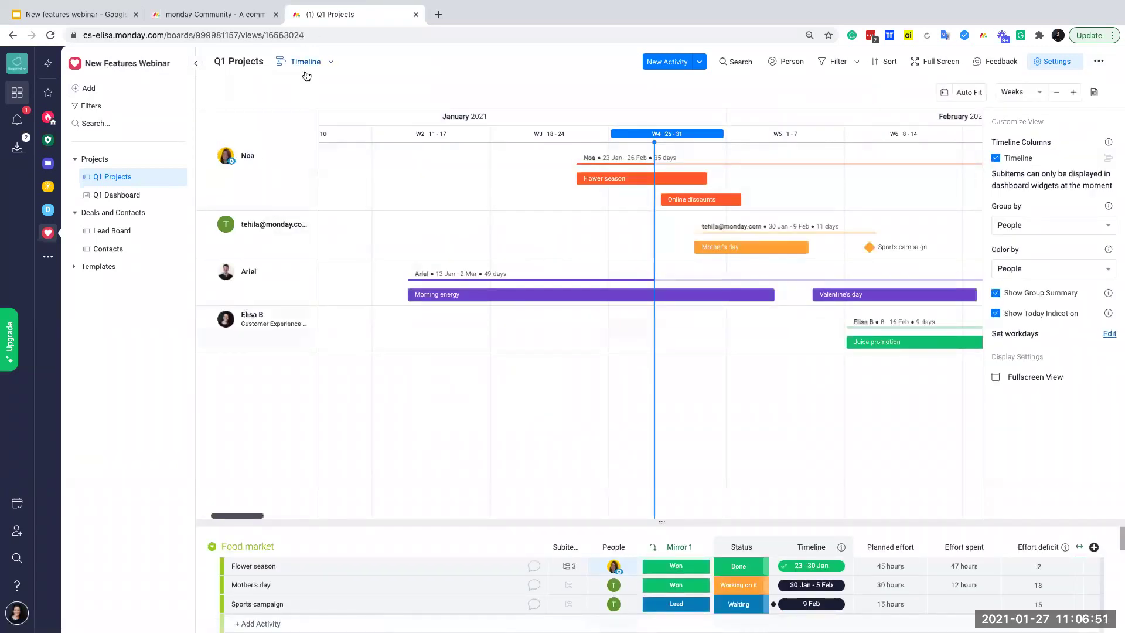
{"action": "left_click", "coordinate": [304, 63]}
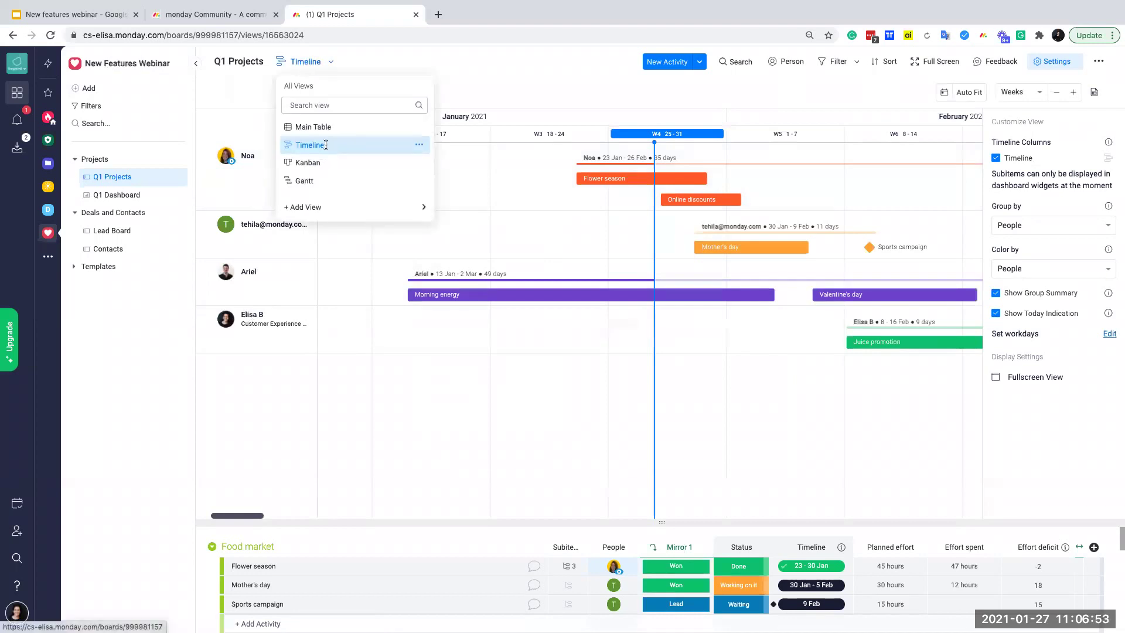
{"action": "left_click", "coordinate": [498, 73]}
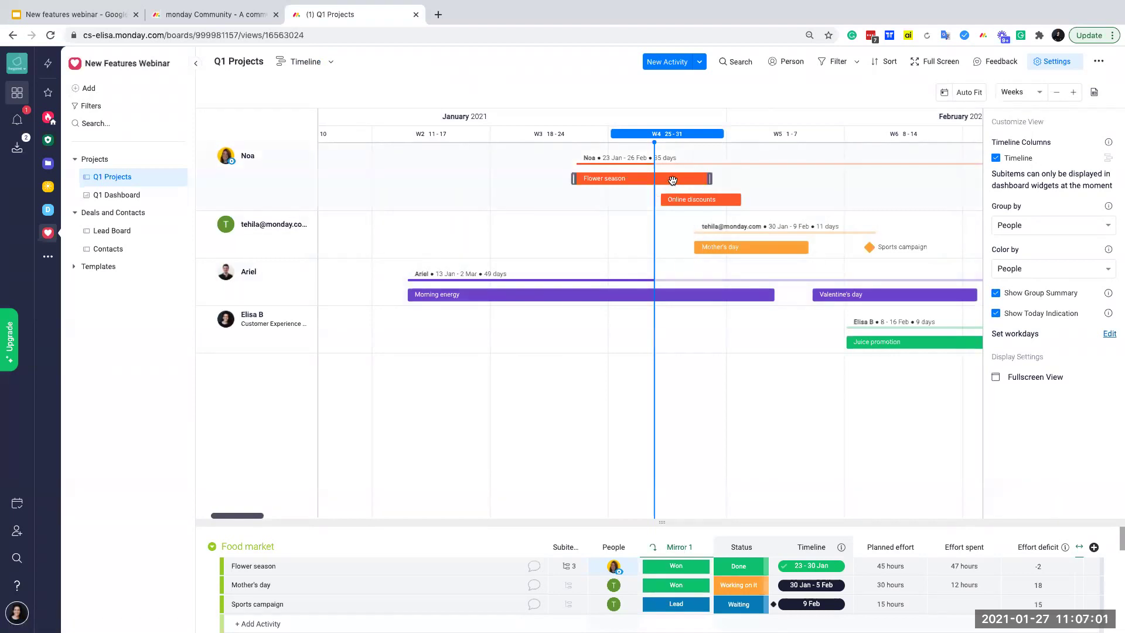
Step: Reschedule the Flower season activity to 21–28 Jan on the timeline
{"action": "left_click_drag", "start_coordinate": [672, 181], "coordinate": [605, 176]}
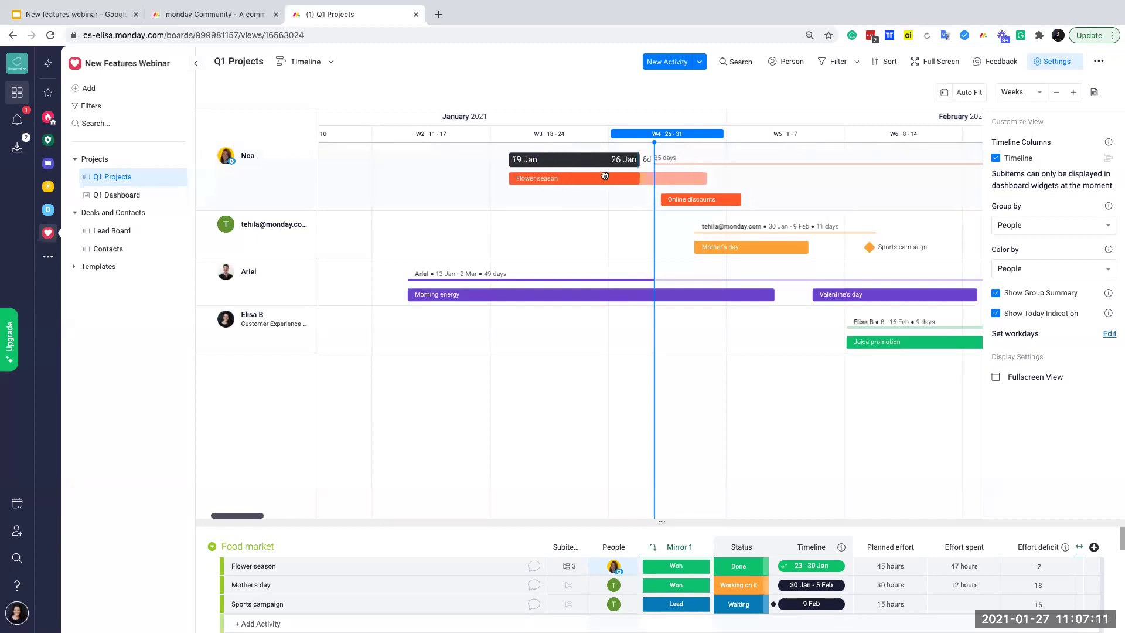
{"action": "left_click_drag", "start_coordinate": [605, 175], "coordinate": [629, 175]}
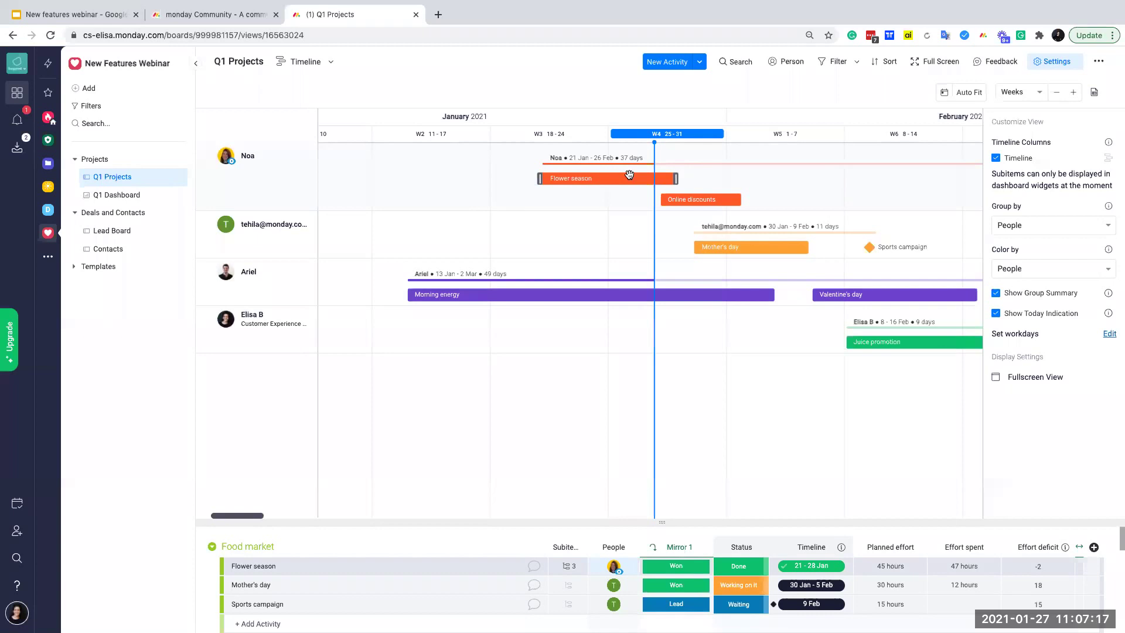
{"action": "mouse_move", "coordinate": [677, 175]}
{"action": "left_mouse_down"}
{"action": "mouse_move", "coordinate": [730, 177]}
{"action": "mouse_move", "coordinate": [621, 177]}
{"action": "mouse_move", "coordinate": [724, 176]}
{"action": "mouse_move", "coordinate": [680, 178]}
{"action": "left_mouse_up"}
Step: Turn the today indication and the group summary off and back on in the Timeline view's settings
{"action": "left_click", "coordinate": [1066, 64]}
{"action": "left_click", "coordinate": [1067, 64]}
{"action": "left_click", "coordinate": [995, 314]}
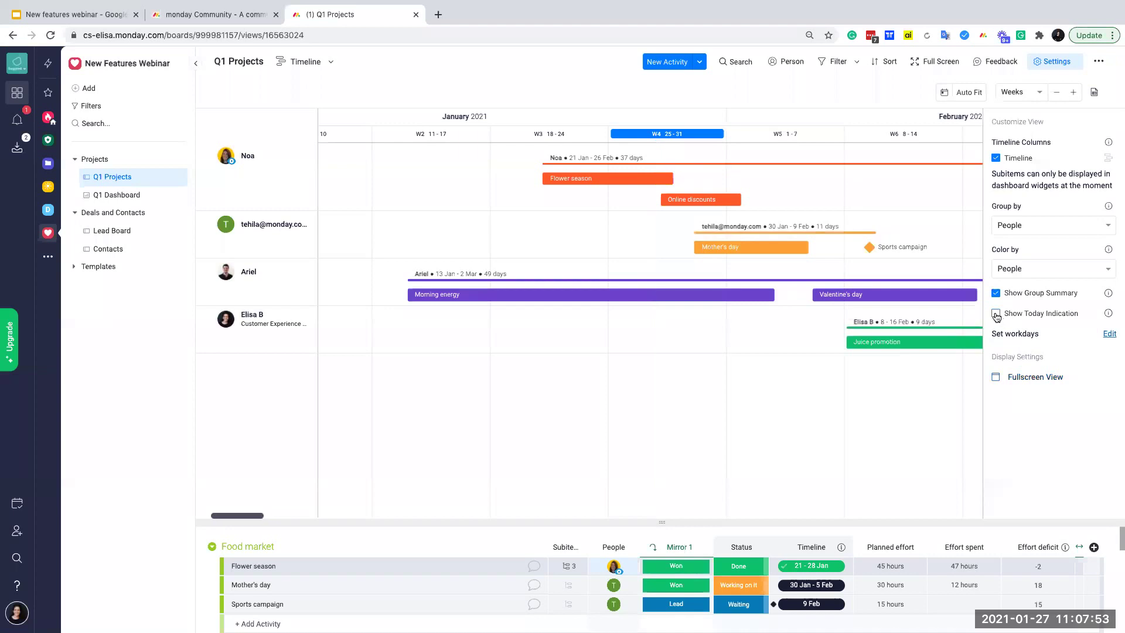
{"action": "left_click", "coordinate": [996, 314]}
{"action": "left_click", "coordinate": [995, 292]}
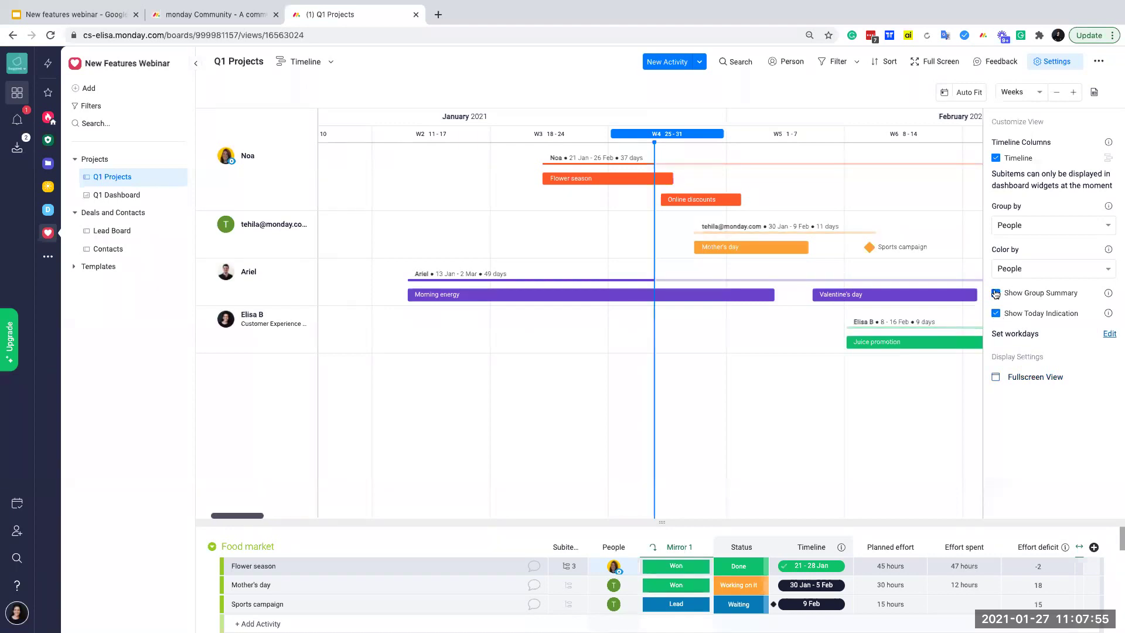
{"action": "left_click", "coordinate": [995, 293]}
Step: Switch the board to the Gantt view after a brief return to the Kanban view
{"action": "left_click", "coordinate": [323, 70]}
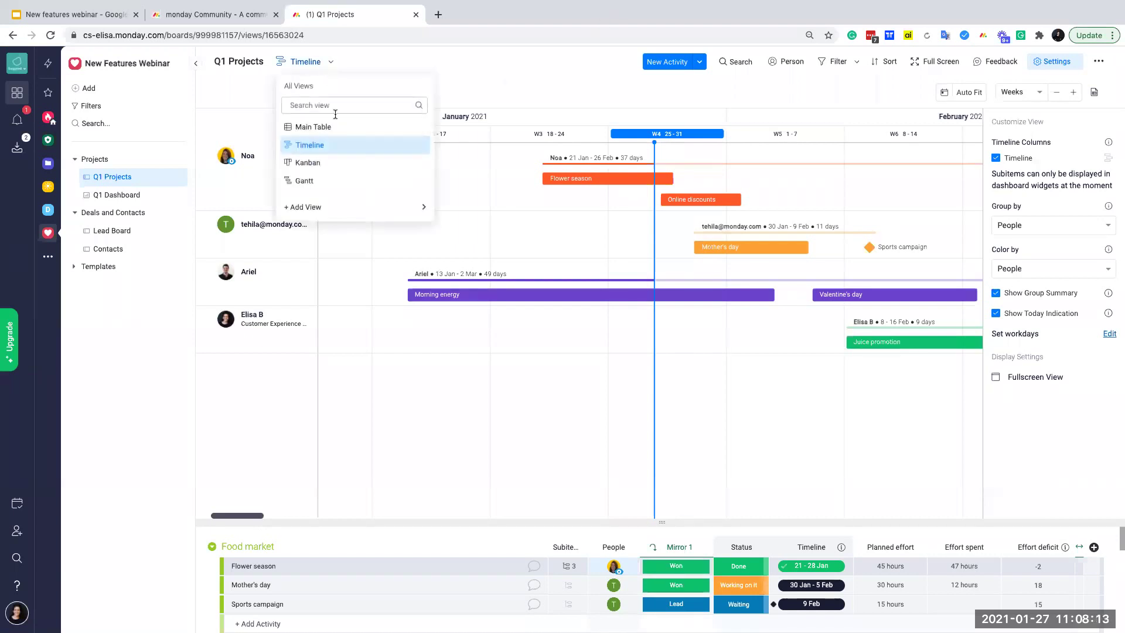
{"action": "left_click", "coordinate": [339, 161]}
{"action": "left_click", "coordinate": [304, 62]}
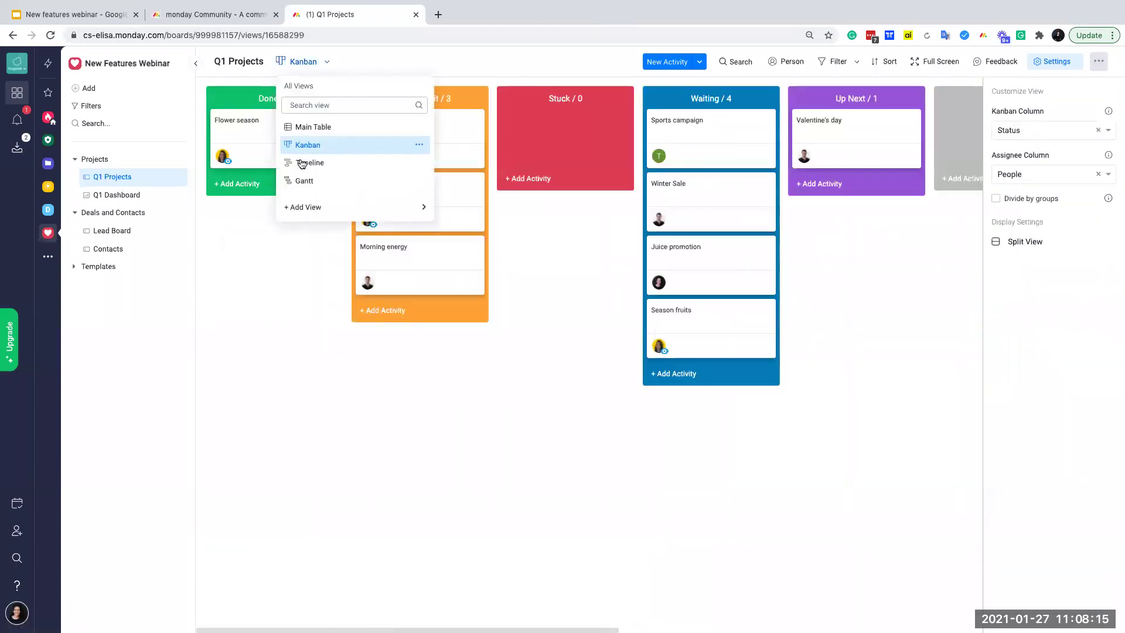
{"action": "left_click", "coordinate": [304, 182]}
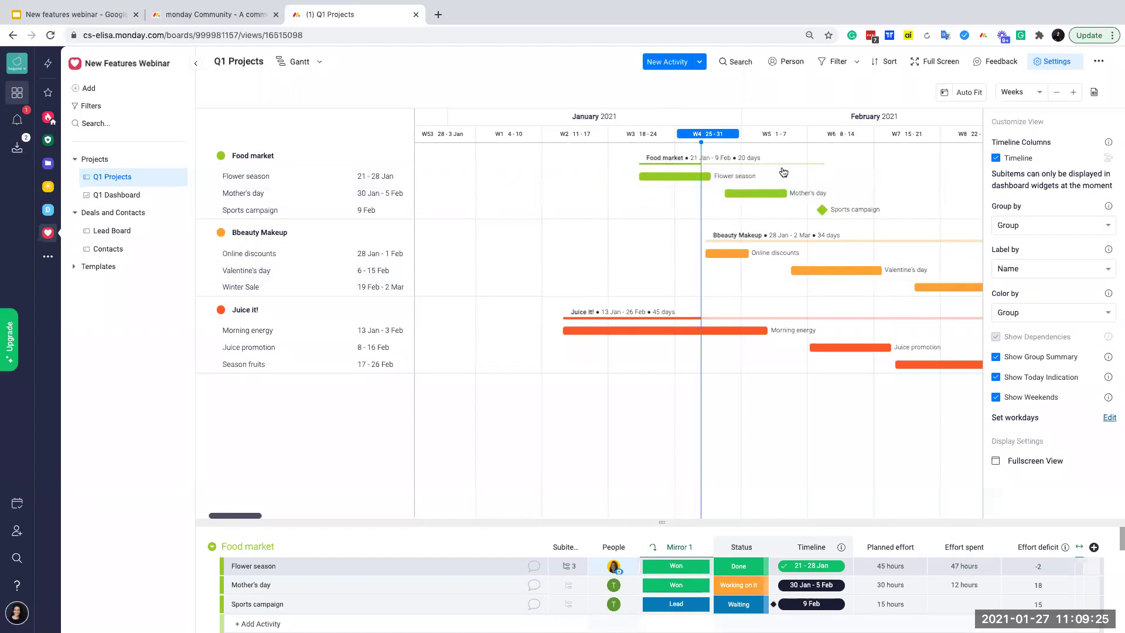
{"action": "scroll", "coordinate": [769, 190], "scroll_direction": "right", "scroll_amount": 3}
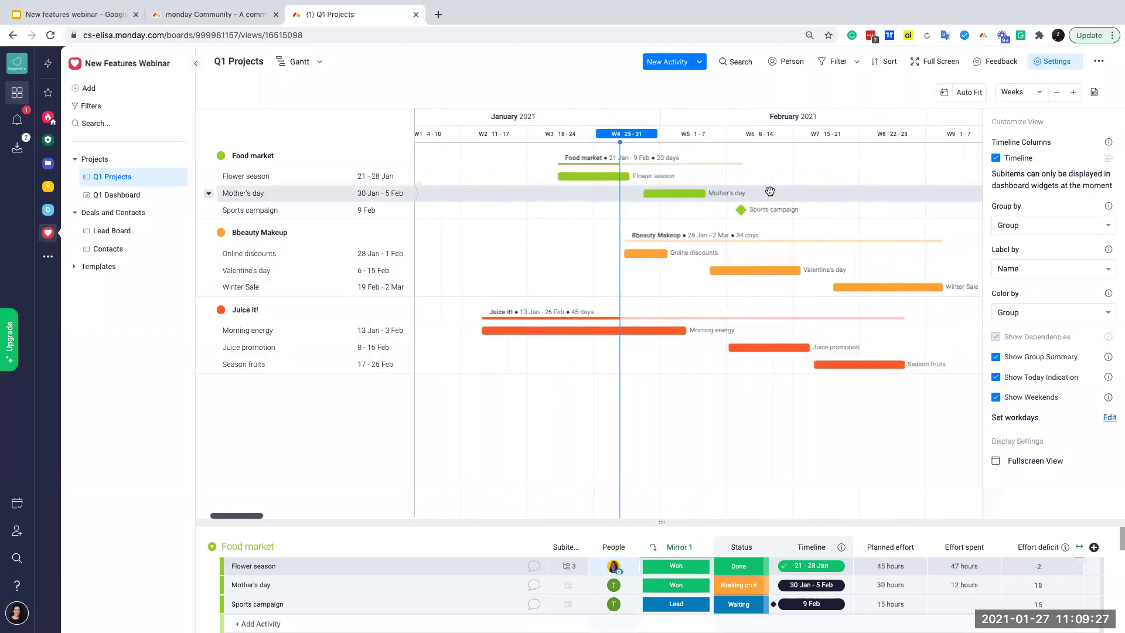
{"action": "scroll", "coordinate": [770, 191], "scroll_direction": "right", "scroll_amount": 2}
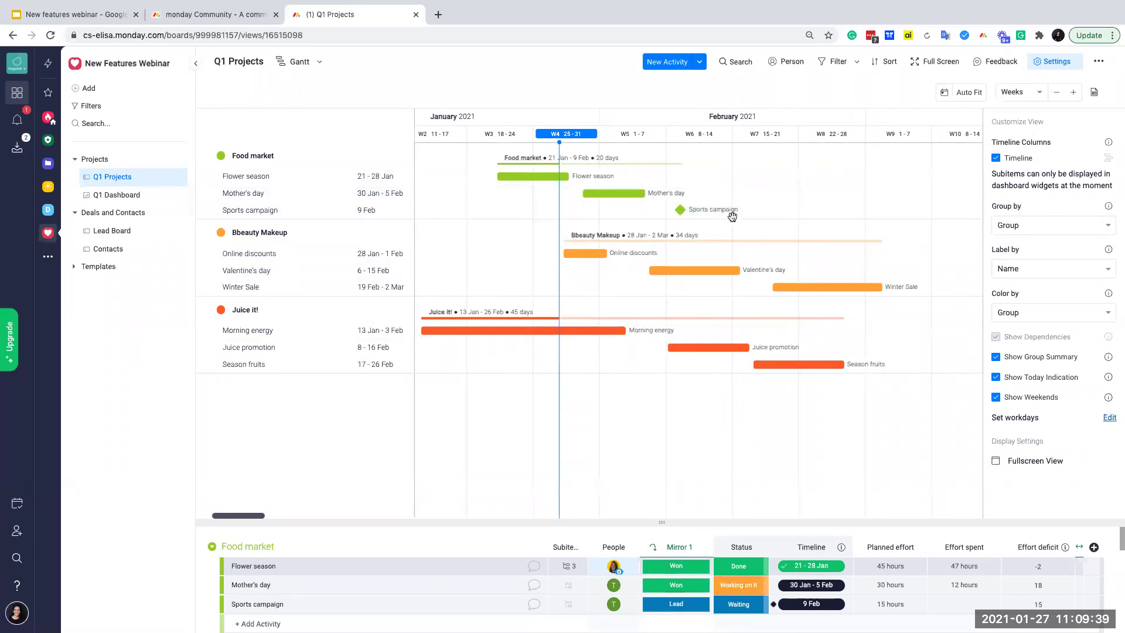
Step: Group the Gantt chart's activities by Status
{"action": "left_click", "coordinate": [1056, 64]}
{"action": "left_click", "coordinate": [1059, 66]}
{"action": "left_click", "coordinate": [1010, 226]}
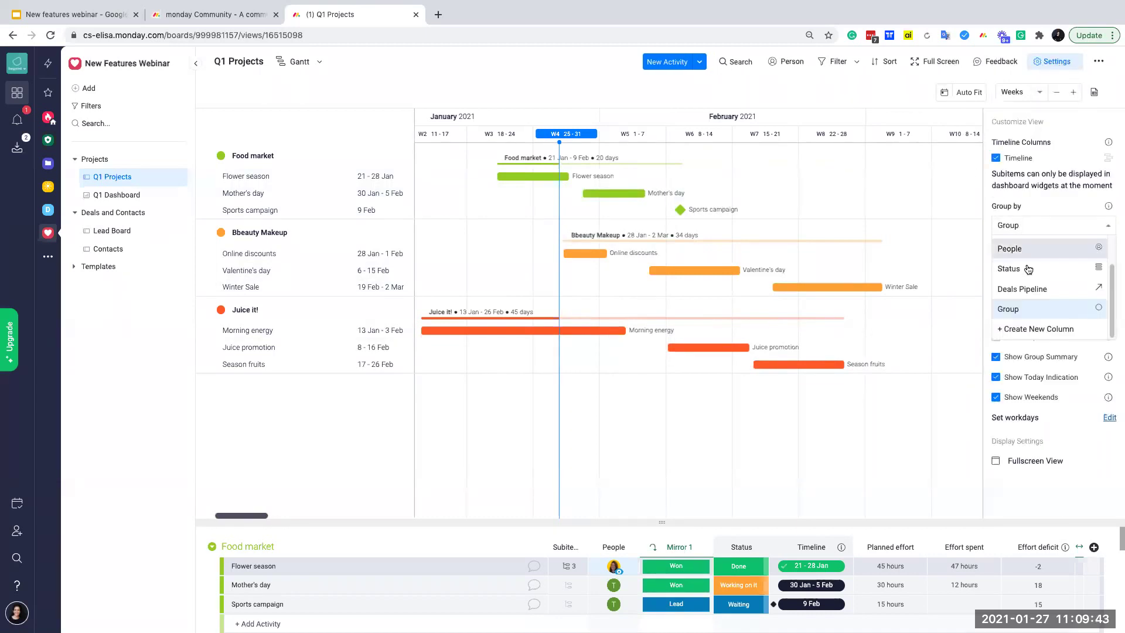
{"action": "left_click", "coordinate": [1028, 269]}
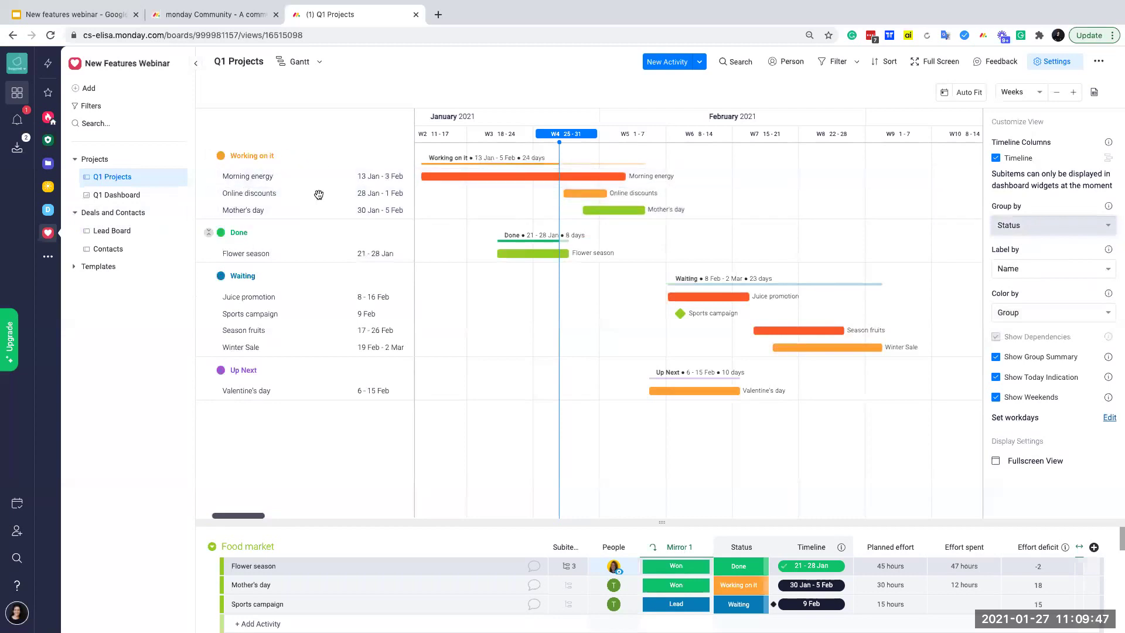
Step: Label the Gantt bars by Status
{"action": "left_click", "coordinate": [1008, 228]}
{"action": "left_click", "coordinate": [1026, 273]}
{"action": "left_click", "coordinate": [1027, 270]}
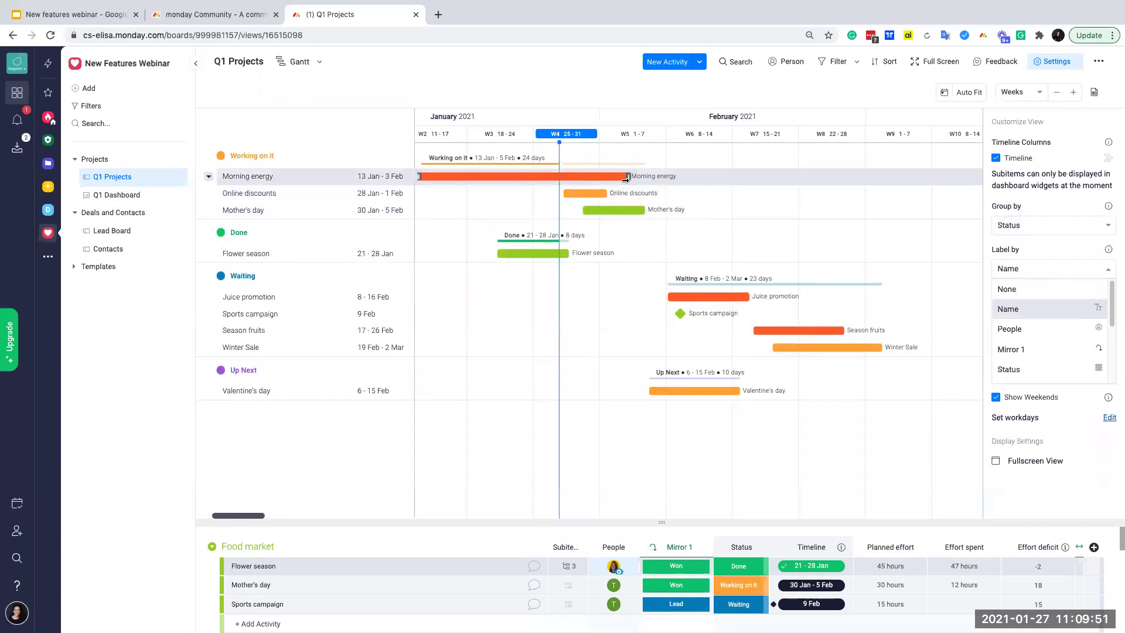
{"action": "left_click", "coordinate": [1024, 369]}
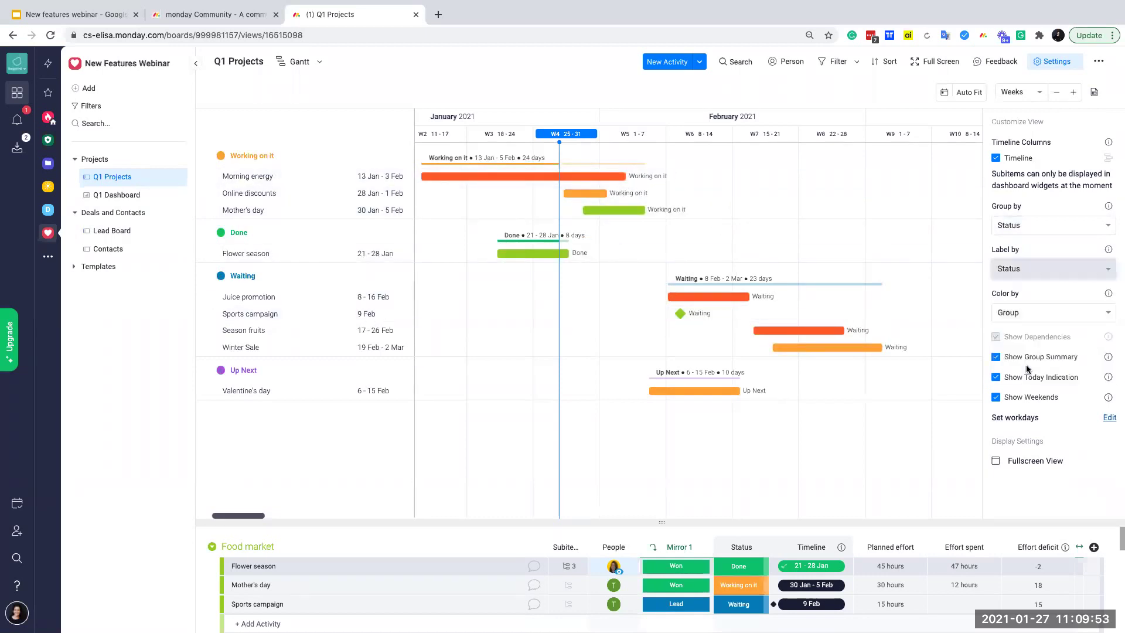
Step: Group the Gantt chart by People and color its bars by Status
{"action": "left_click", "coordinate": [1035, 218]}
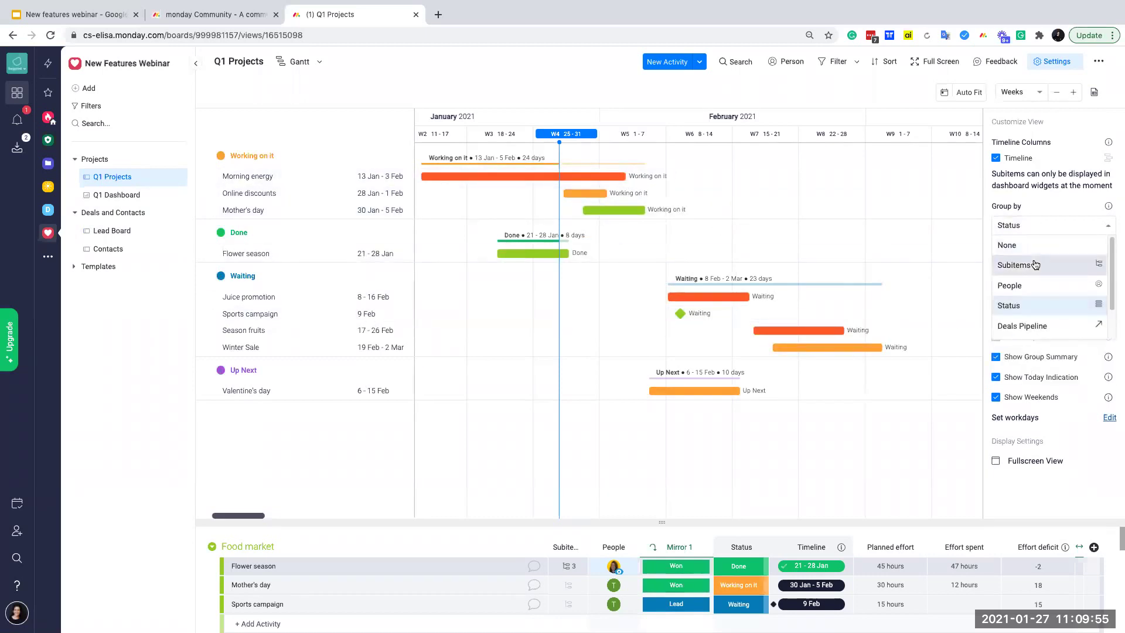
{"action": "left_click", "coordinate": [1034, 286]}
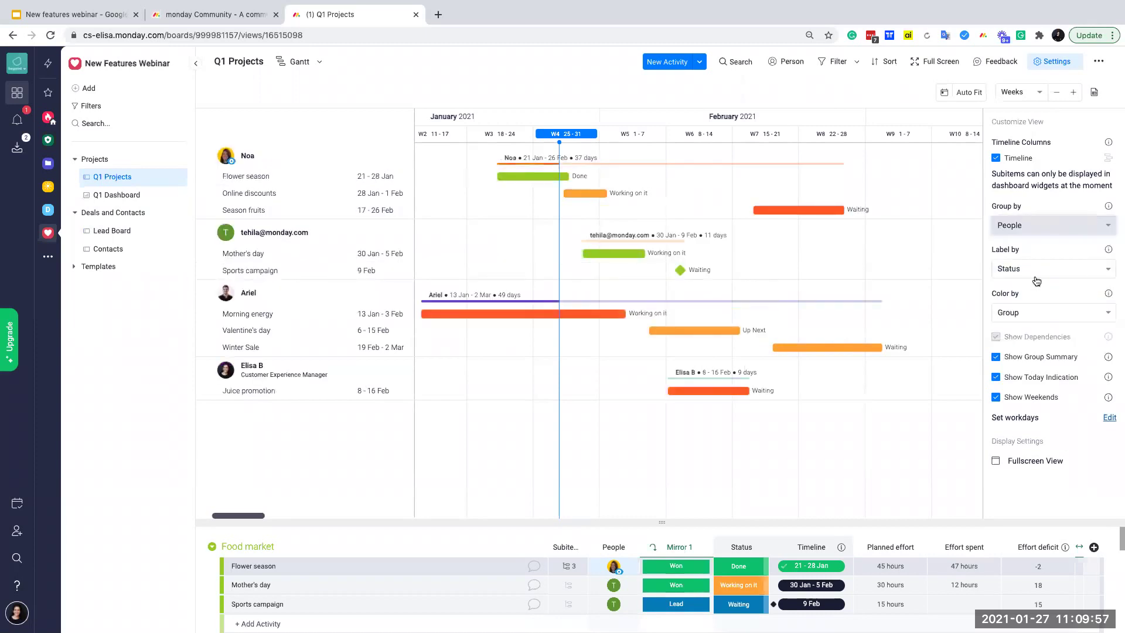
{"action": "left_click", "coordinate": [1027, 313]}
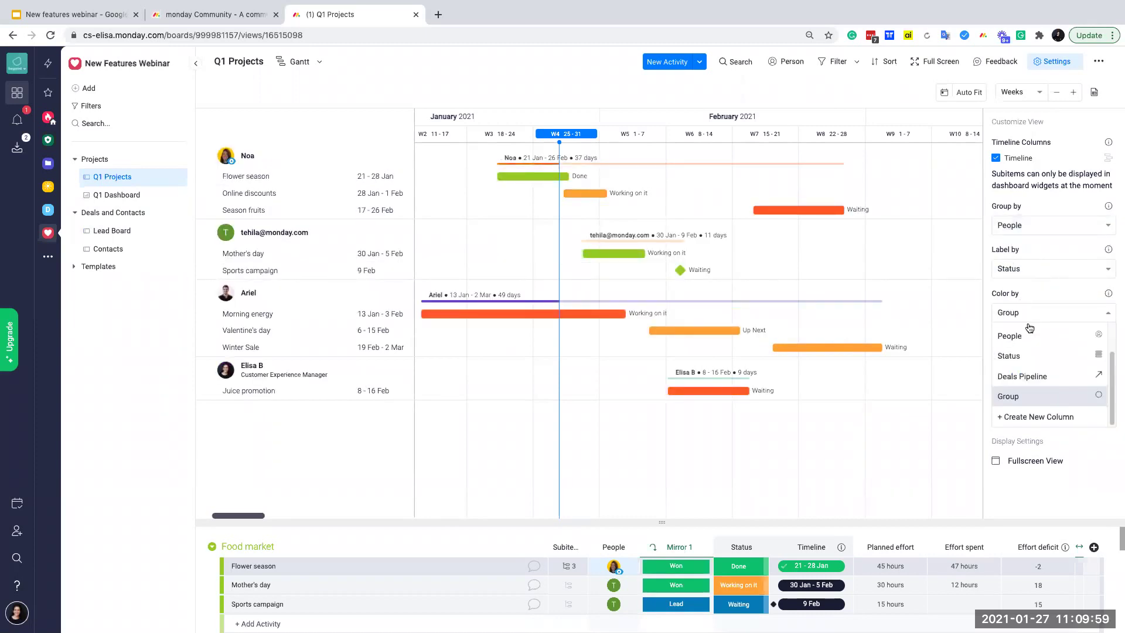
{"action": "left_click", "coordinate": [1043, 358]}
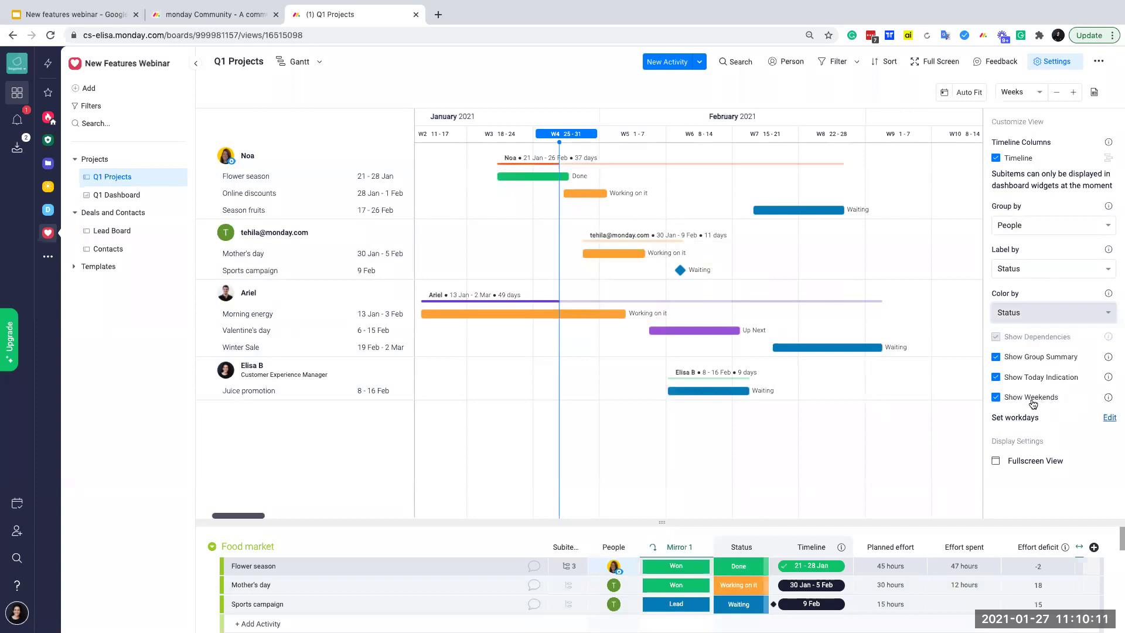
Step: Hide and re-show the weekends in the Gantt chart, and zoom its time scale out to Quarters and back to Weeks
{"action": "left_click", "coordinate": [995, 397]}
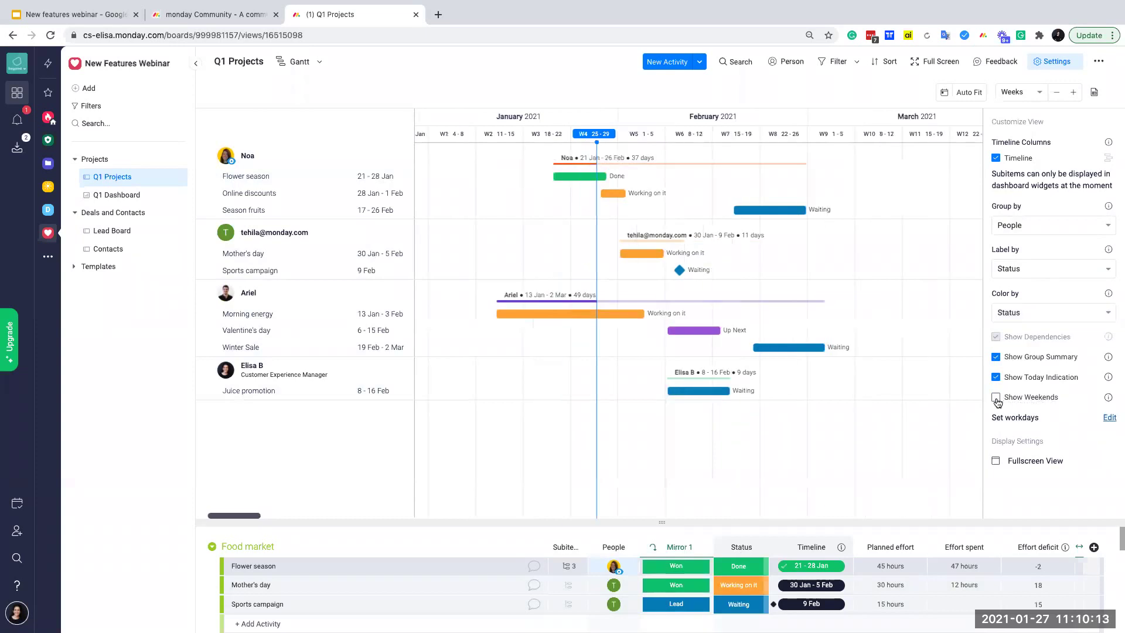
{"action": "left_click", "coordinate": [995, 397]}
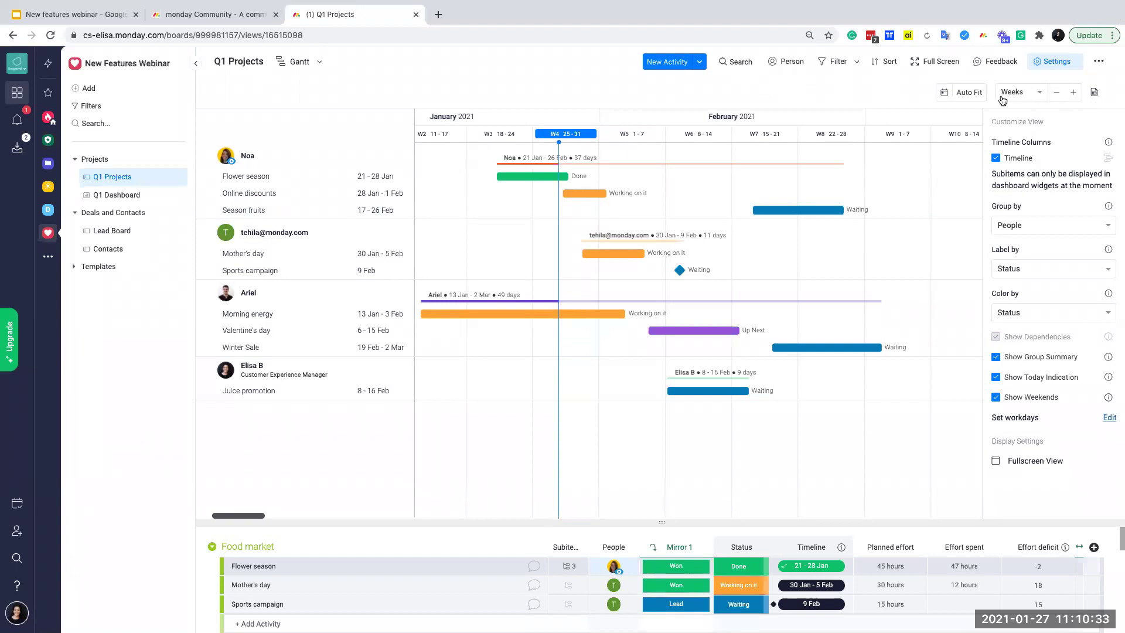
{"action": "left_click", "coordinate": [1058, 93]}
{"action": "left_click", "coordinate": [1058, 93]}
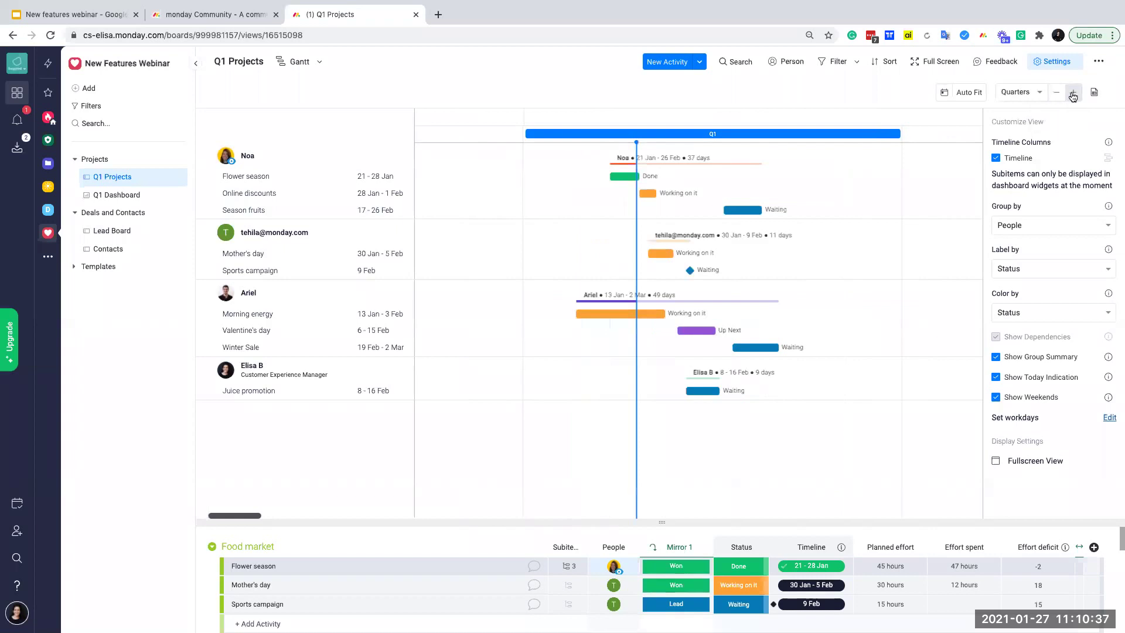
{"action": "left_click", "coordinate": [1066, 94]}
{"action": "left_click", "coordinate": [1066, 93]}
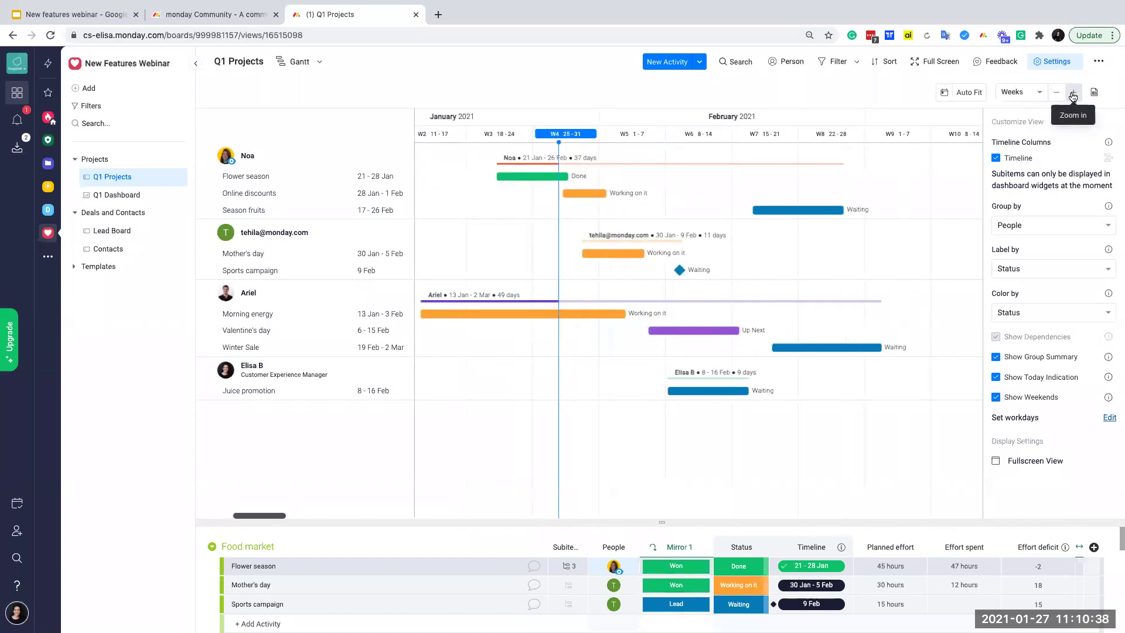
Step: Set the Gantt time scale to Days, zoom out slightly, and return the scale to Weeks
{"action": "left_click", "coordinate": [1009, 99]}
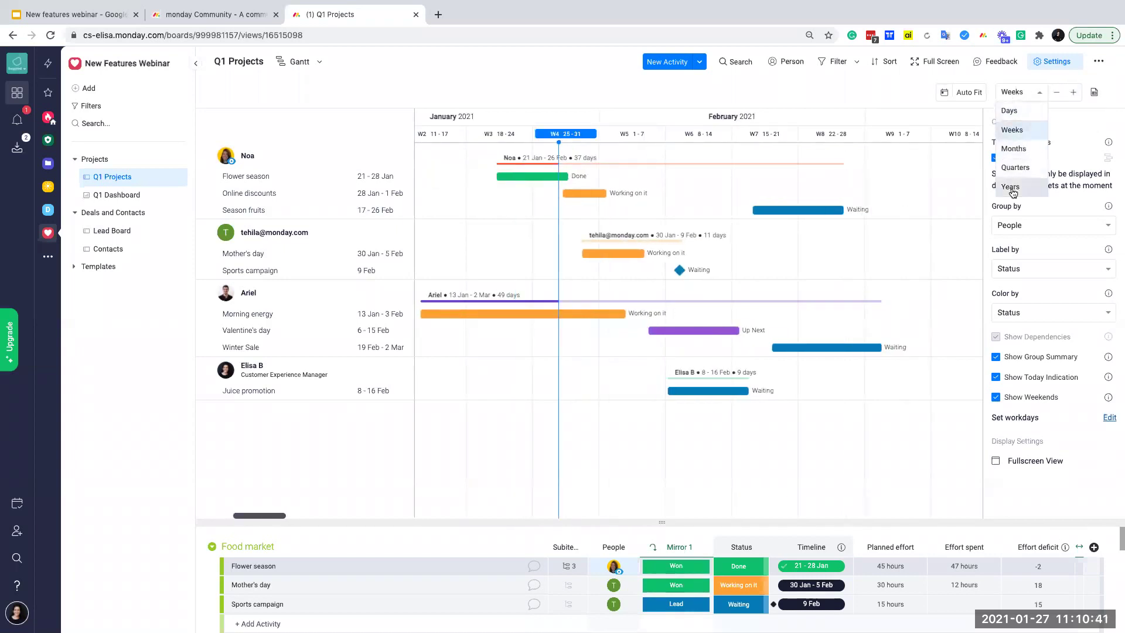
{"action": "left_click", "coordinate": [1014, 111]}
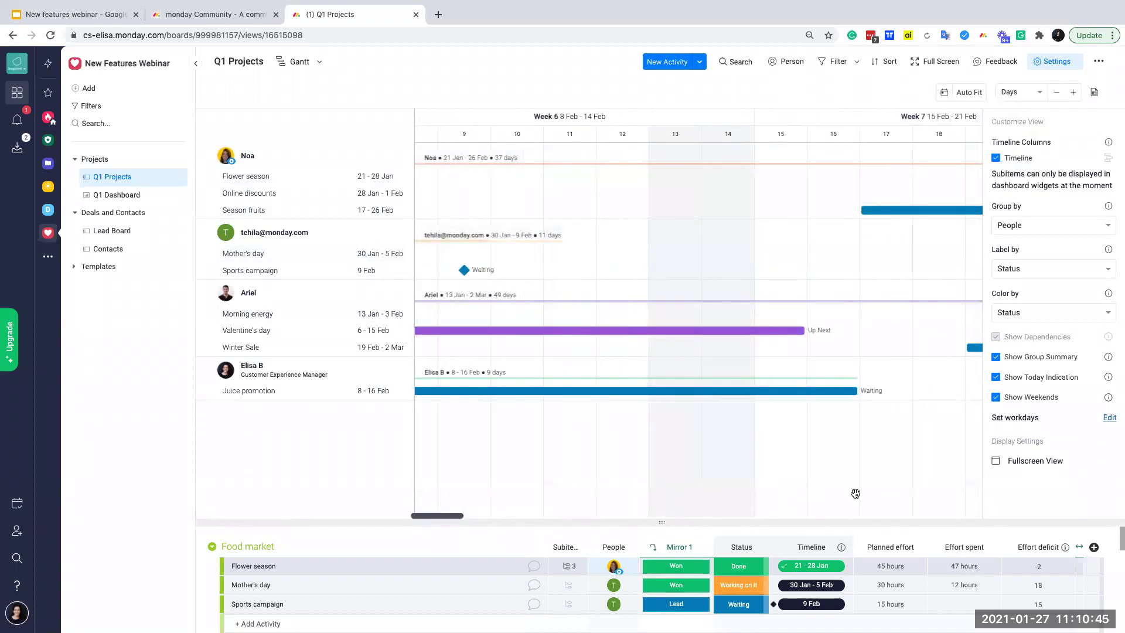
{"action": "left_click", "coordinate": [1056, 92]}
{"action": "left_click", "coordinate": [1019, 92]}
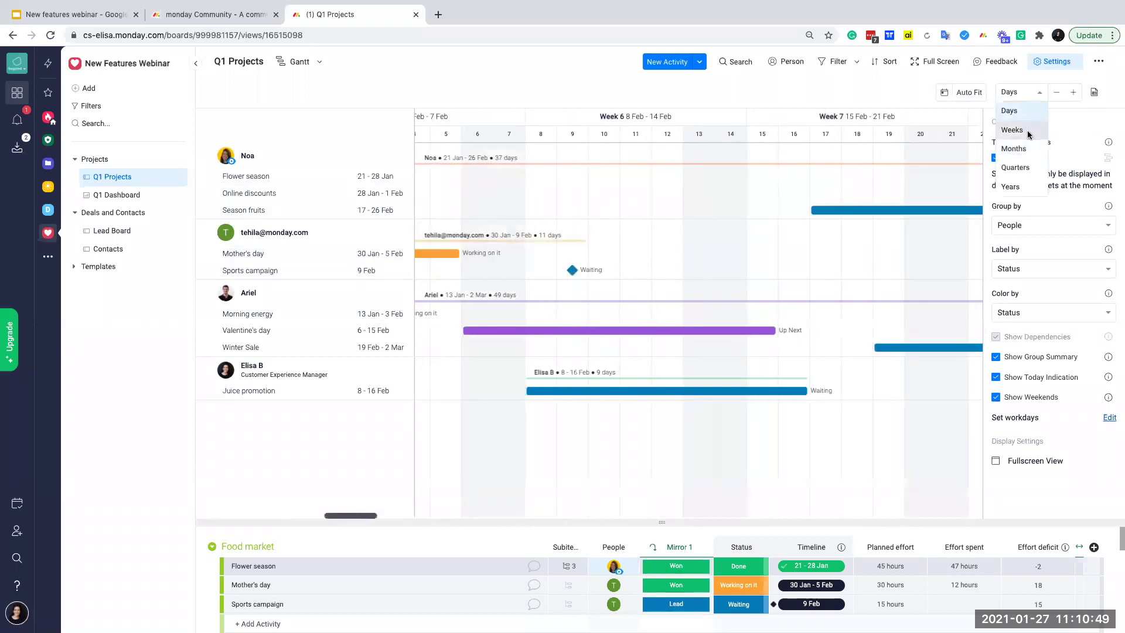
{"action": "left_click", "coordinate": [1012, 130]}
Step: Set the Gantt time scale to Years, and auto-fit the chart to its activities
{"action": "left_click", "coordinate": [1019, 92]}
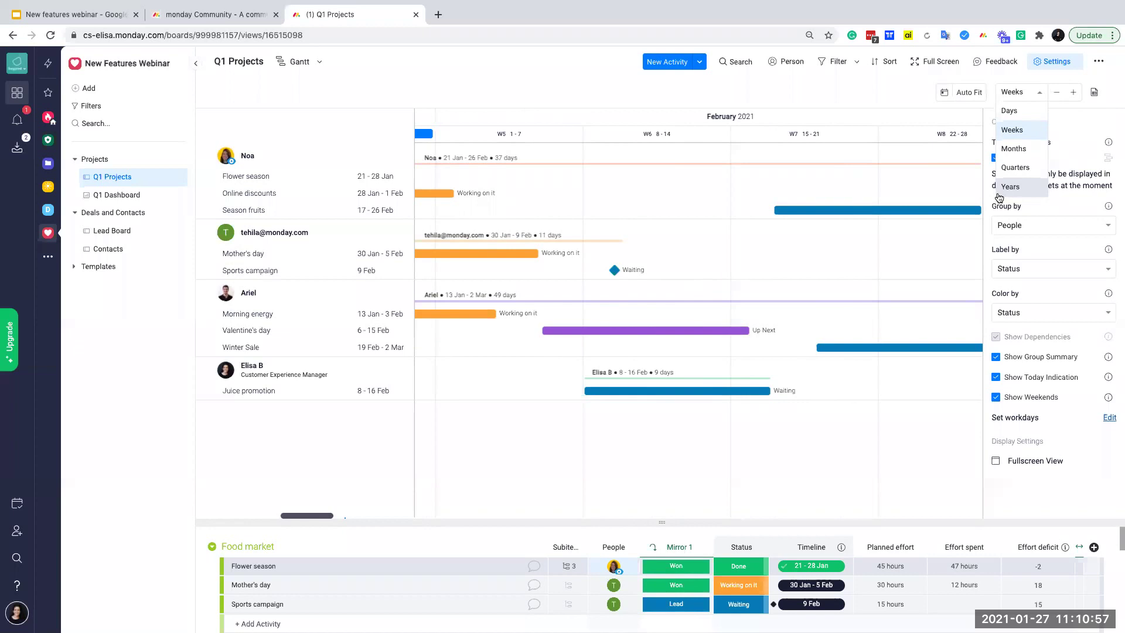
{"action": "left_click", "coordinate": [1012, 186]}
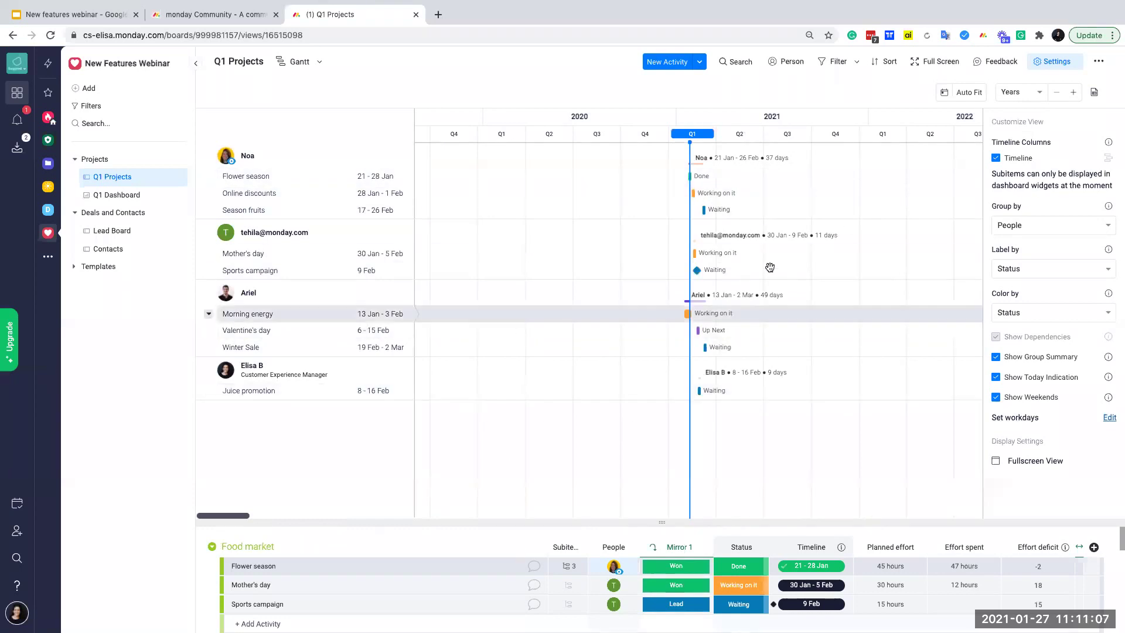
{"action": "left_click", "coordinate": [968, 93]}
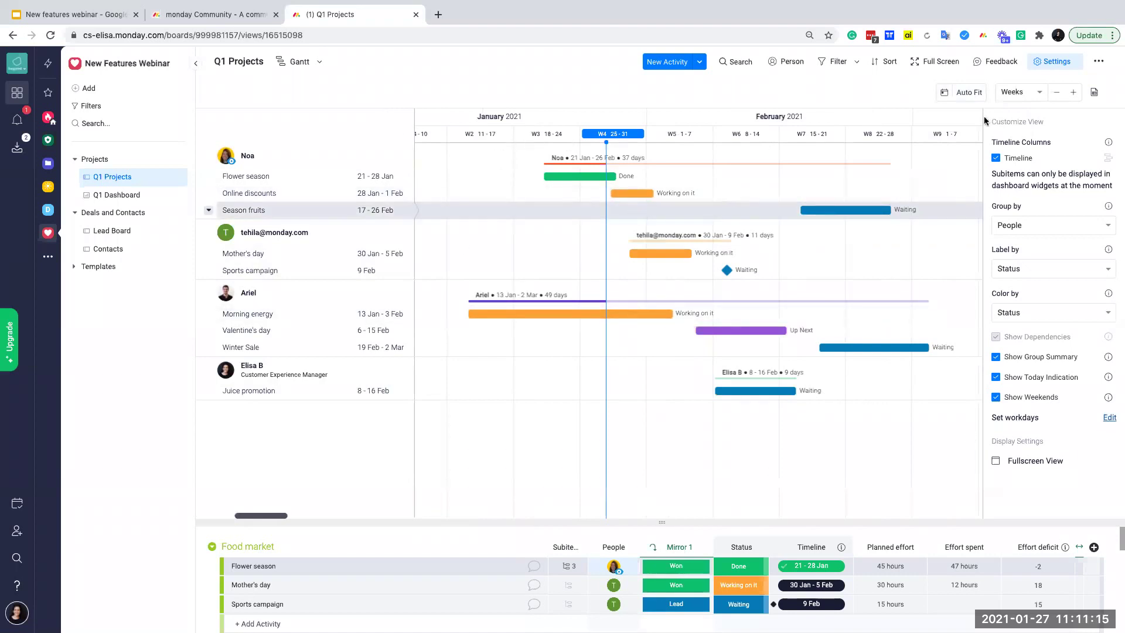
{"action": "left_click", "coordinate": [946, 94]}
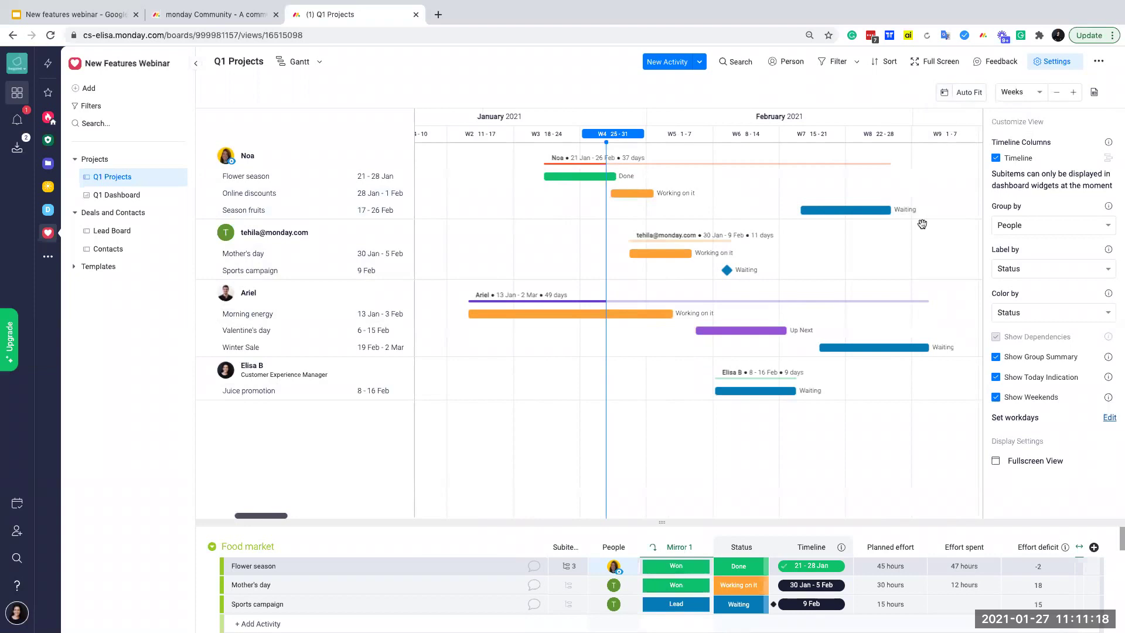
{"action": "left_click", "coordinate": [945, 94]}
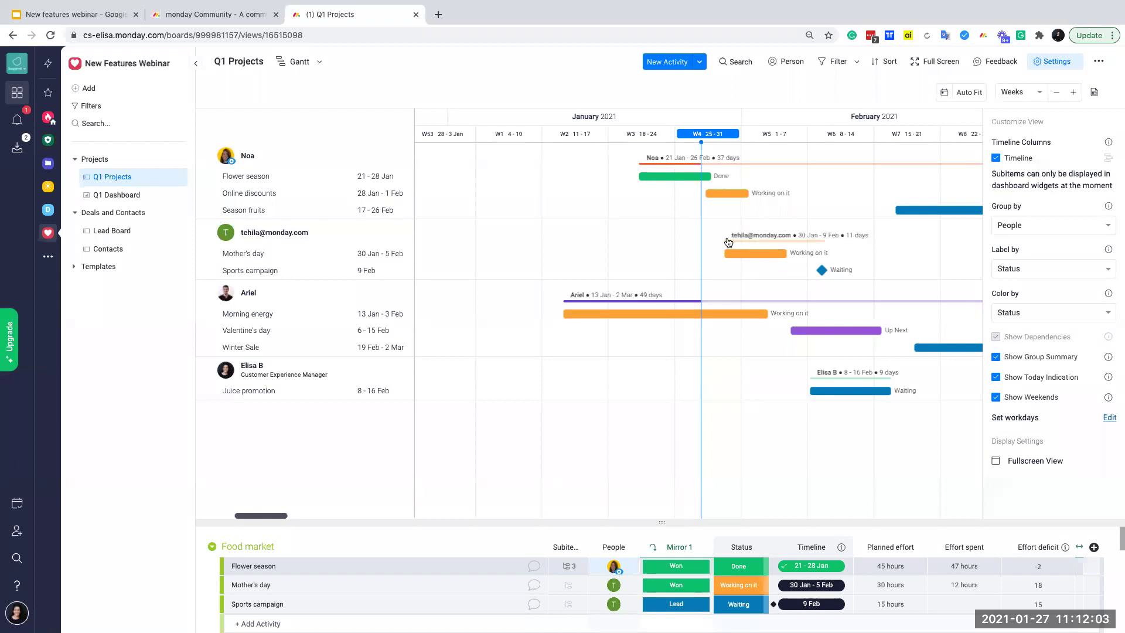
Step: Switch the board to the Main Table view and add a Dependency column connected to the Timeline column
{"action": "left_click", "coordinate": [302, 62]}
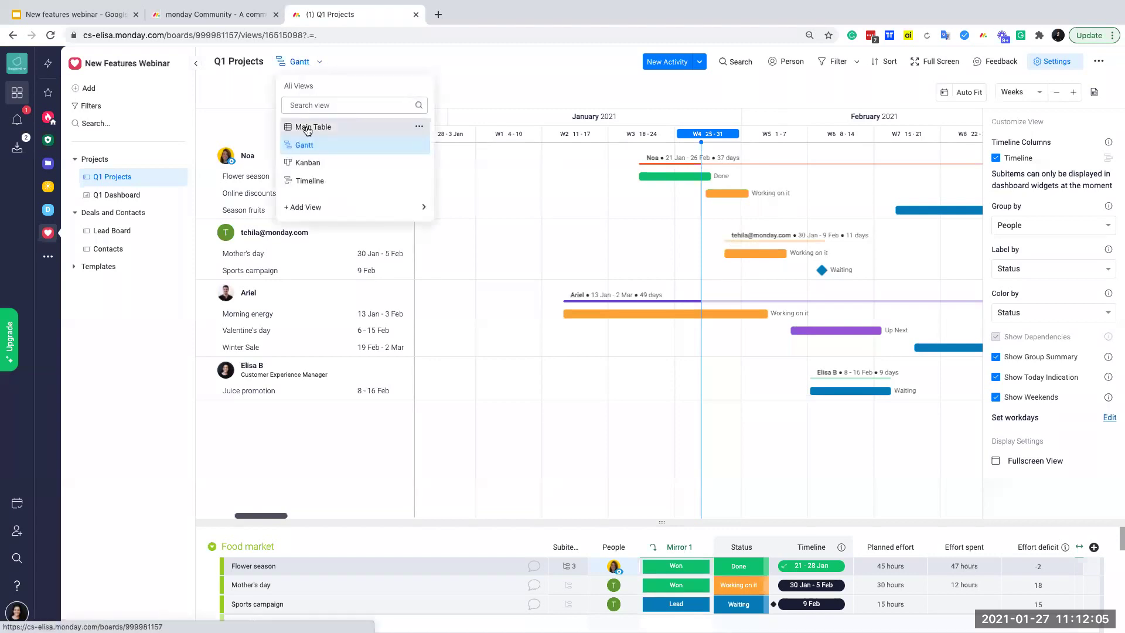
{"action": "left_click", "coordinate": [309, 126]}
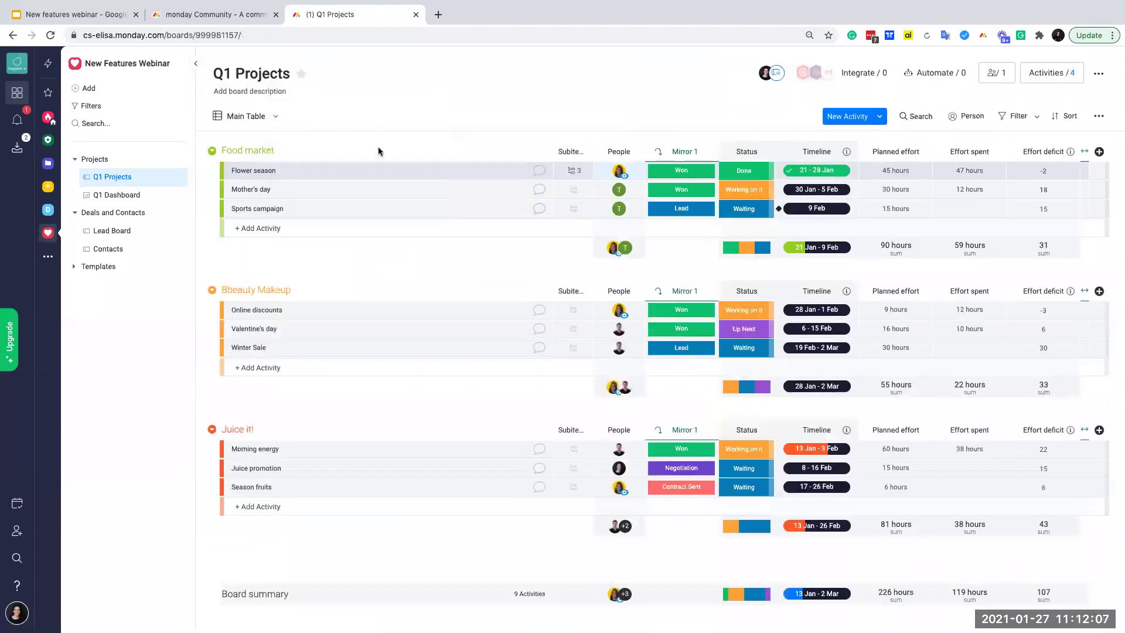
{"action": "left_click", "coordinate": [1099, 151]}
{"action": "left_click", "coordinate": [1048, 296]}
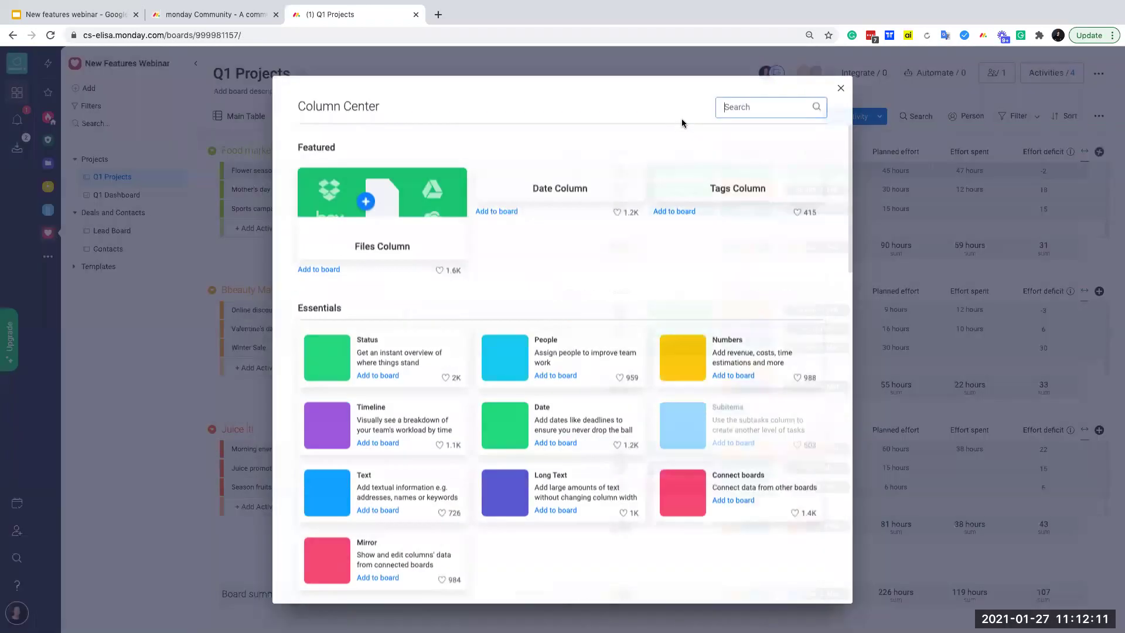
{"action": "type", "text": "depen"}
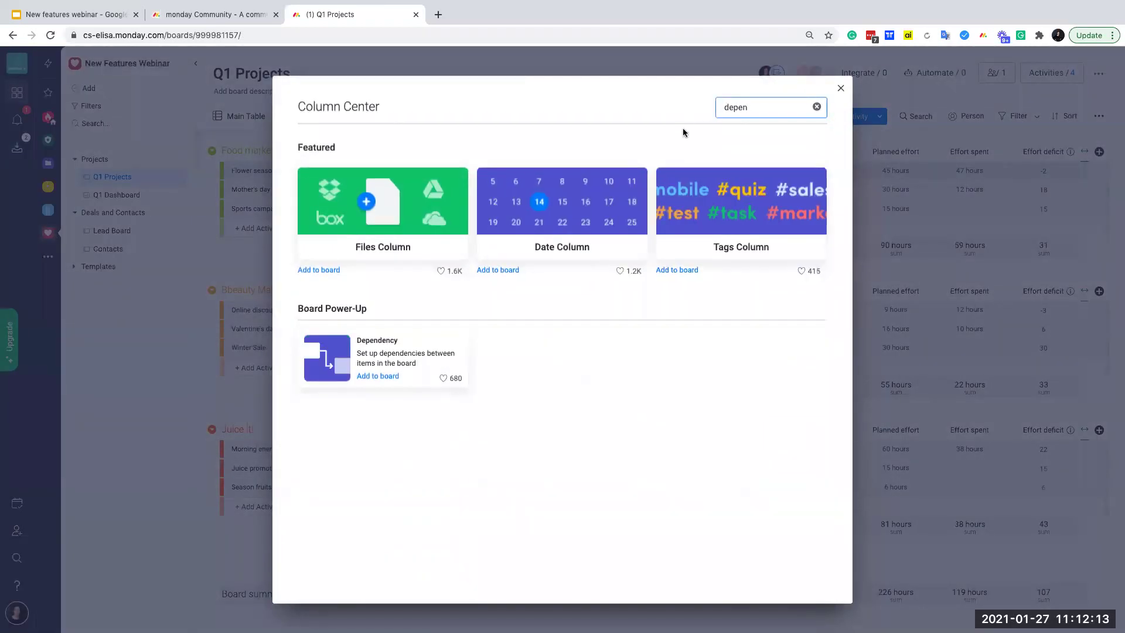
{"action": "left_click", "coordinate": [442, 355]}
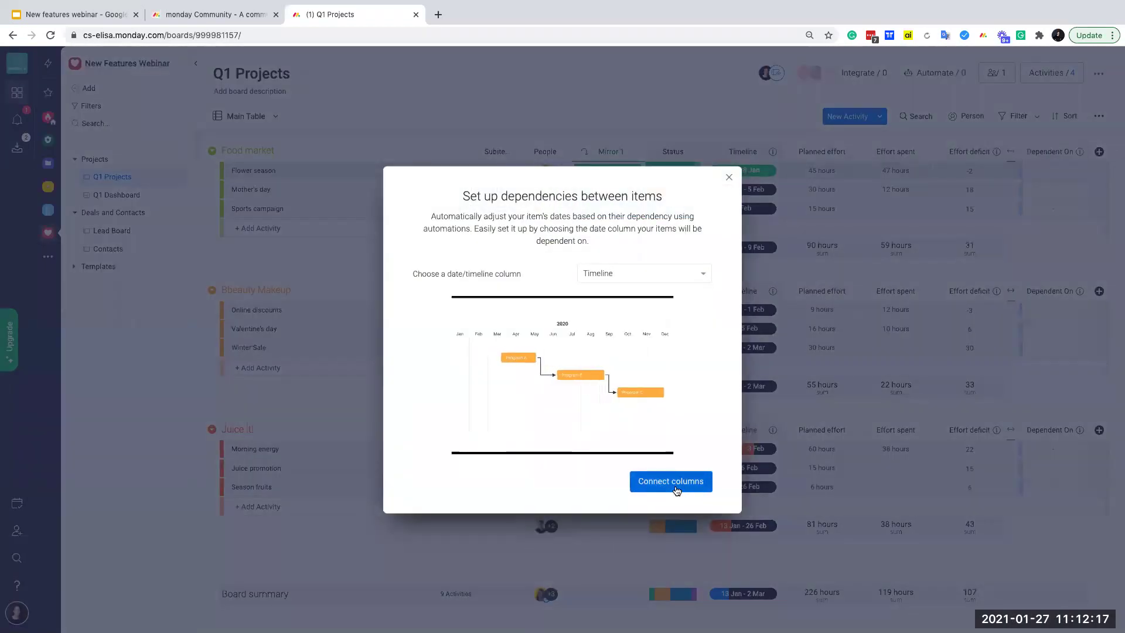
{"action": "left_click", "coordinate": [673, 481]}
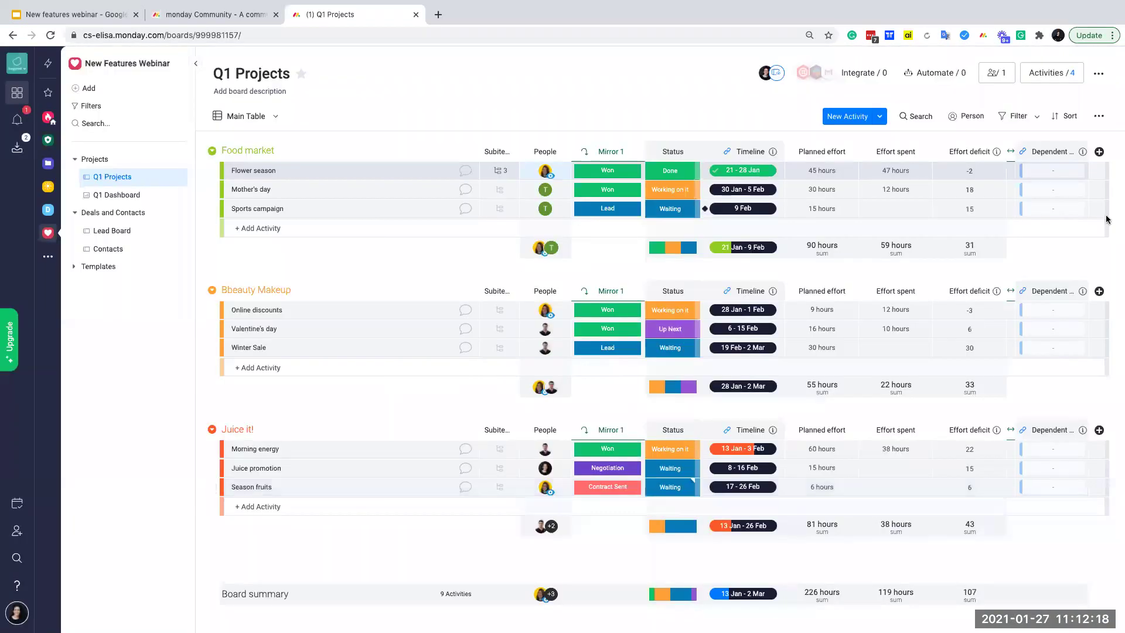
Step: Open the board's Automations Center and browse the Item Creation, Status Change and Dependencies recipes
{"action": "left_click", "coordinate": [935, 72]}
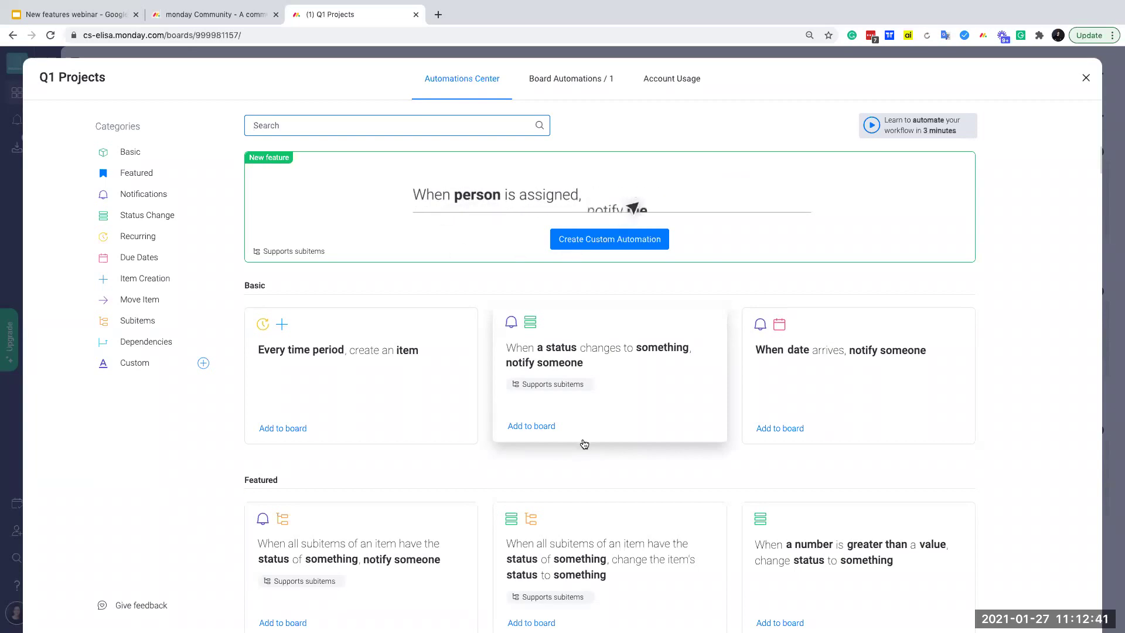
{"action": "left_click", "coordinate": [154, 243]}
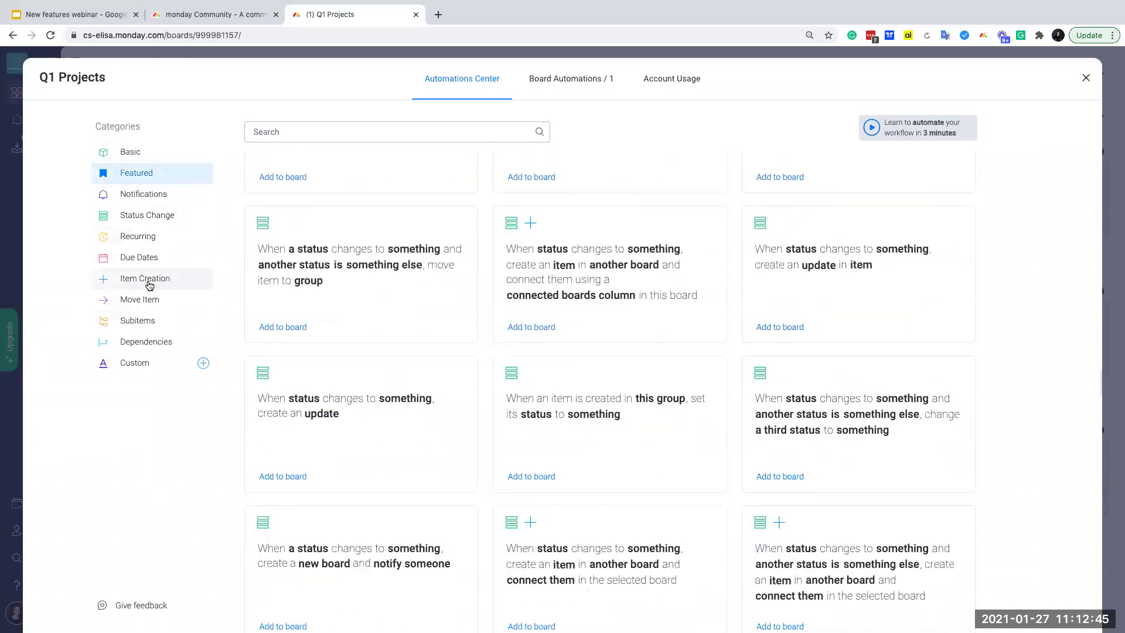
{"action": "scroll", "coordinate": [148, 292], "scroll_direction": "down", "scroll_amount": 3}
{"action": "left_click", "coordinate": [149, 290]}
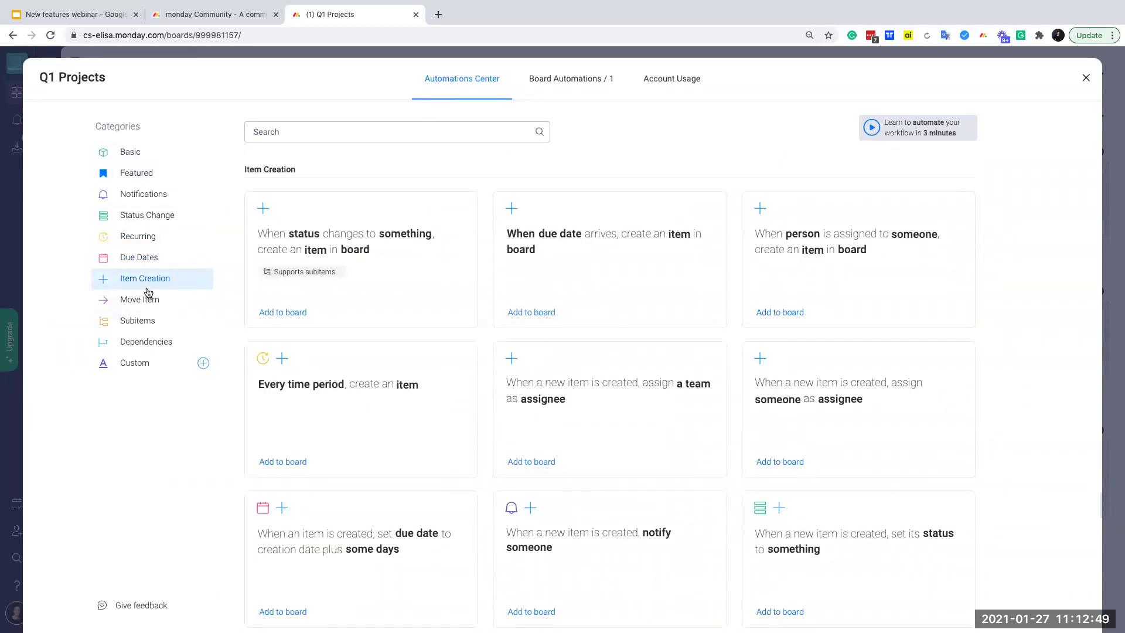
{"action": "left_click", "coordinate": [148, 214]}
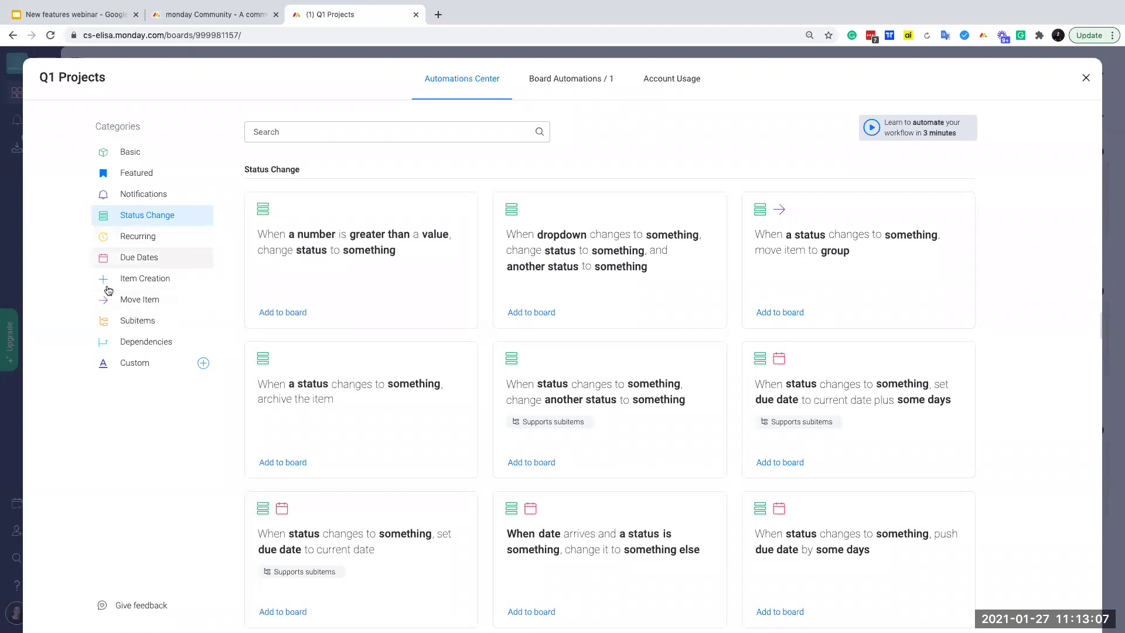
{"action": "left_click", "coordinate": [143, 343]}
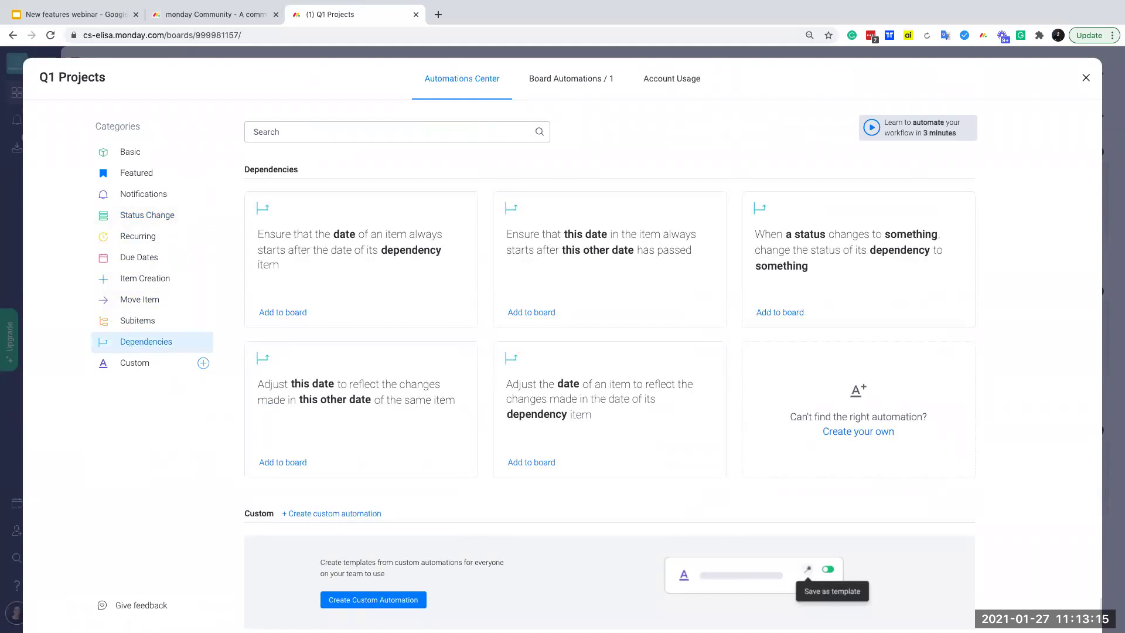
{"action": "left_click", "coordinate": [605, 401]}
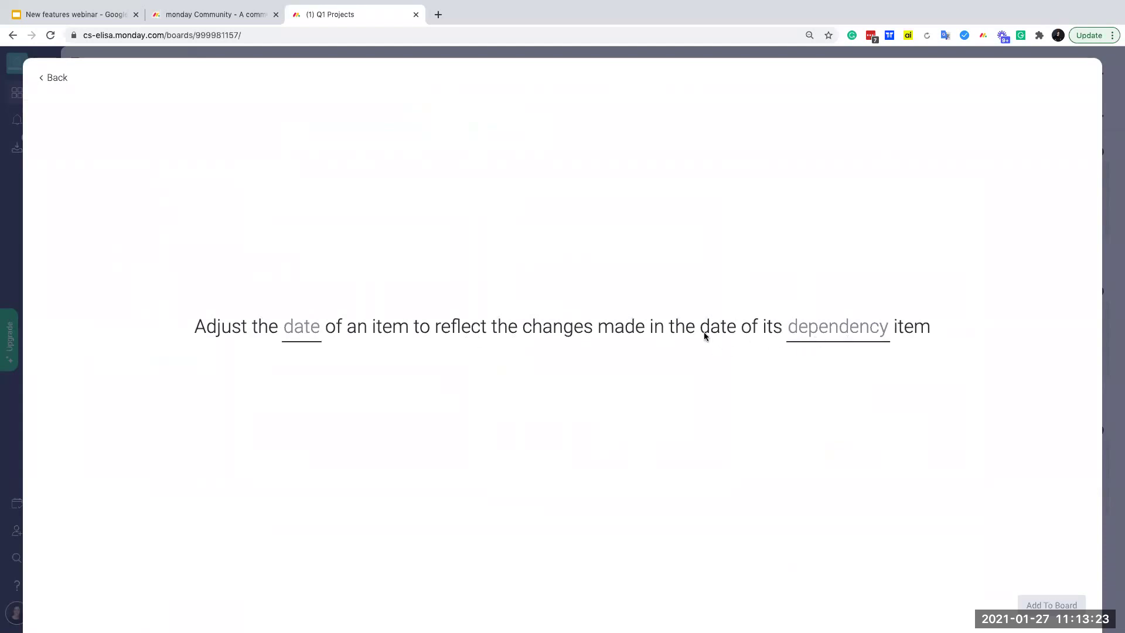
{"action": "left_click", "coordinate": [312, 324]}
{"action": "left_click", "coordinate": [54, 78]}
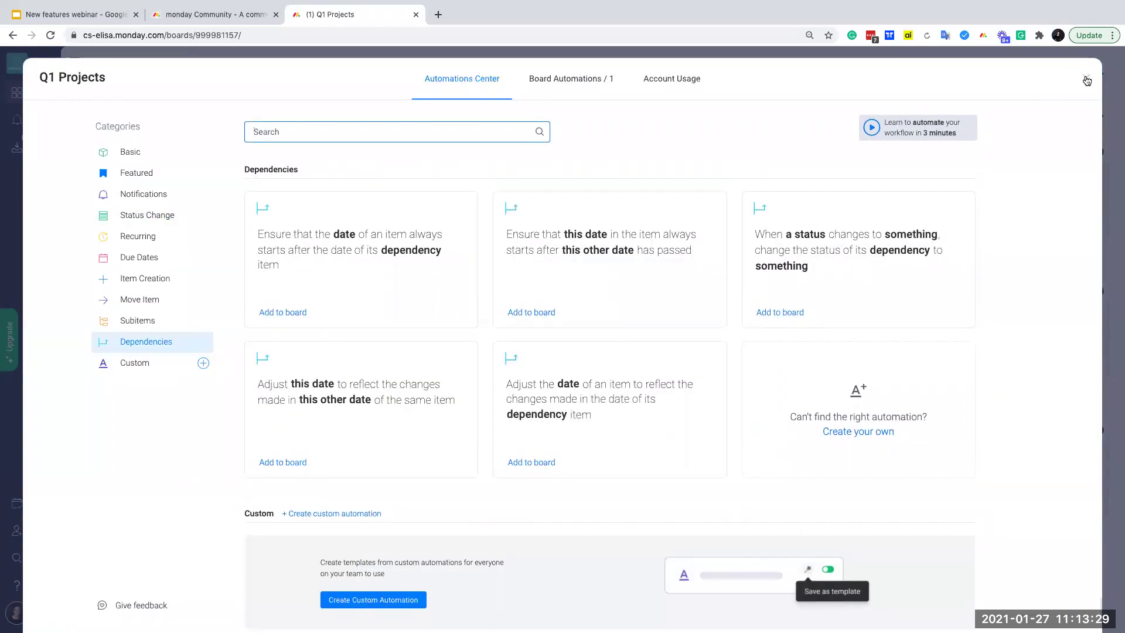
Step: Review the board's existing automations and inspect the recipe keeping an item's Timeline after its Dependent On item
{"action": "left_click", "coordinate": [563, 78]}
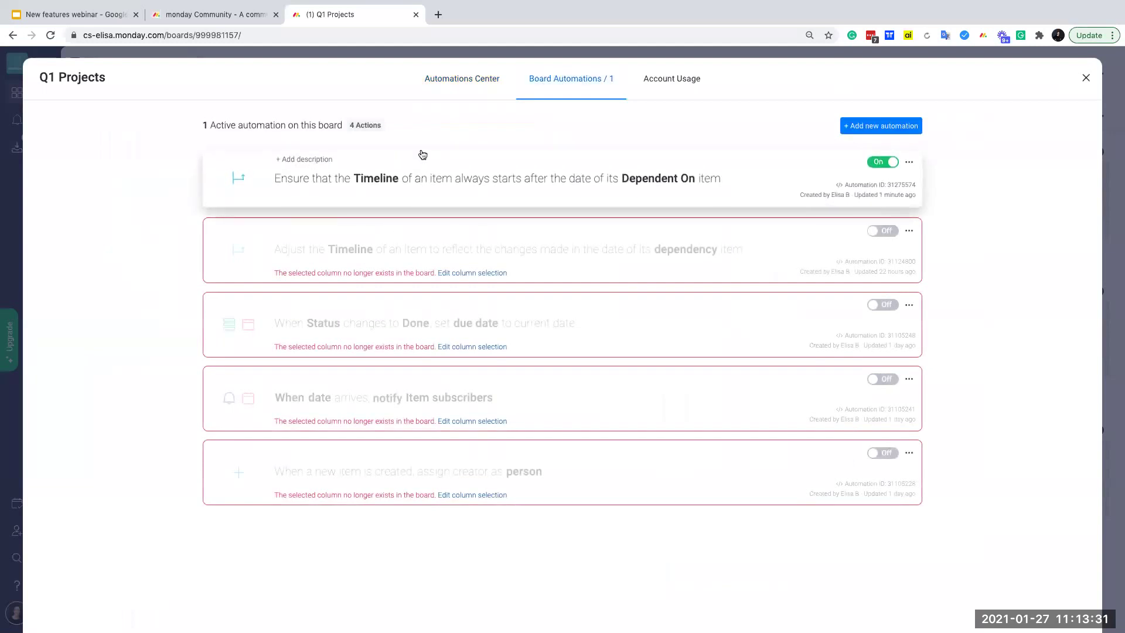
{"action": "left_click", "coordinate": [908, 162]}
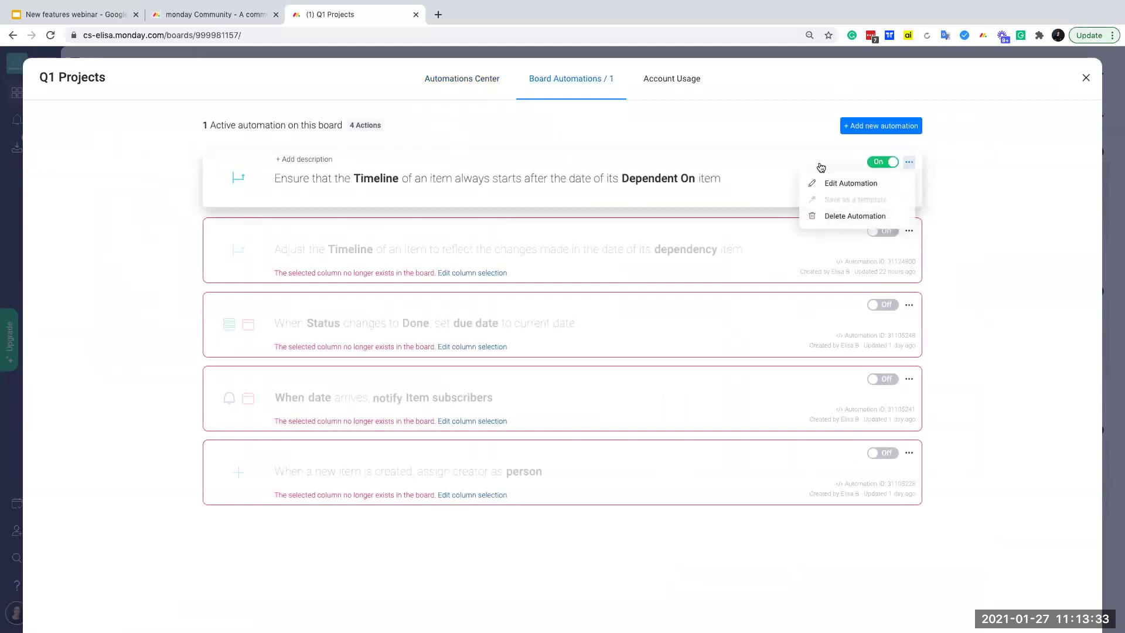
{"action": "left_click", "coordinate": [824, 182]}
{"action": "left_click", "coordinate": [54, 79]}
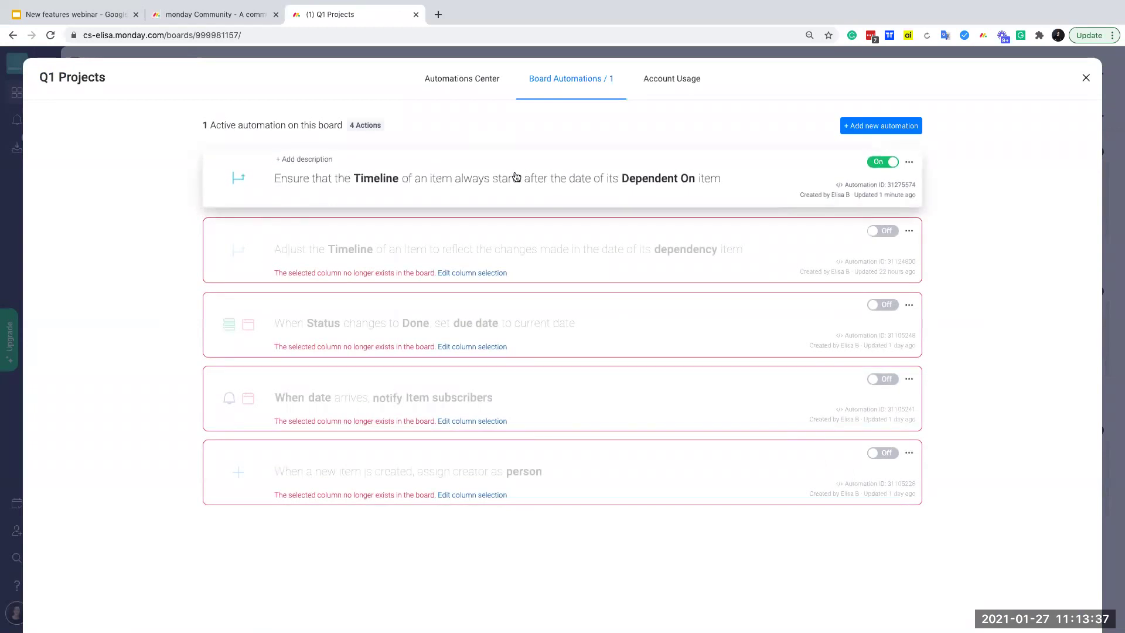
Step: Delete the active Timeline and Dependent On automation and the inactive automation that adjusts the Timeline by dependency
{"action": "left_click", "coordinate": [907, 164]}
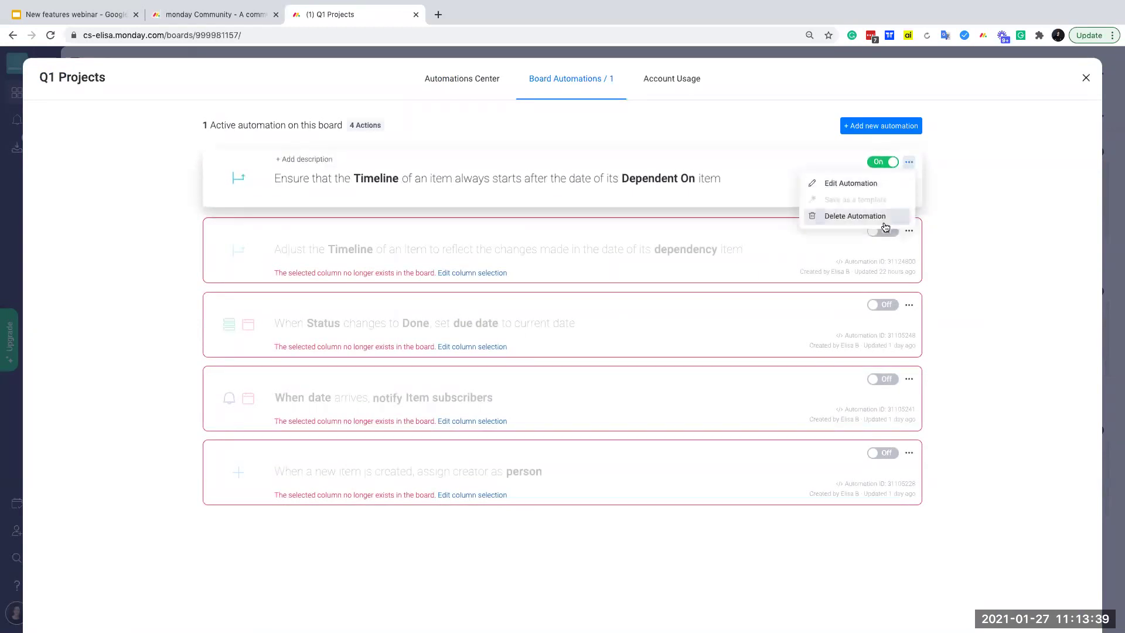
{"action": "left_click", "coordinate": [888, 220]}
{"action": "left_click", "coordinate": [909, 165]}
{"action": "left_click", "coordinate": [898, 224]}
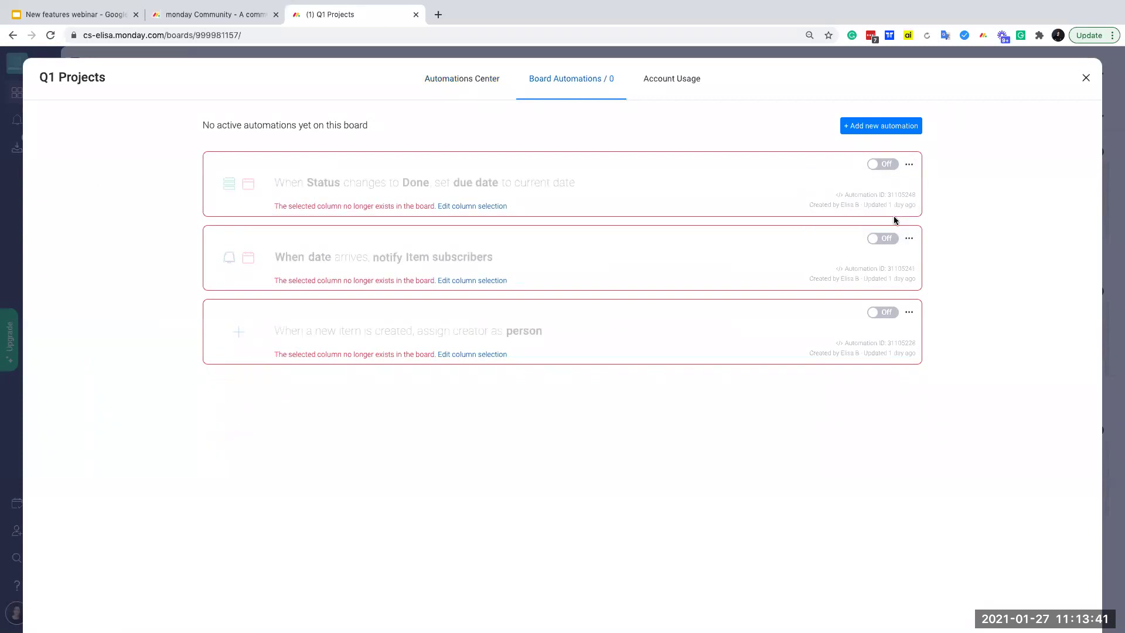
{"action": "left_click", "coordinate": [877, 189]}
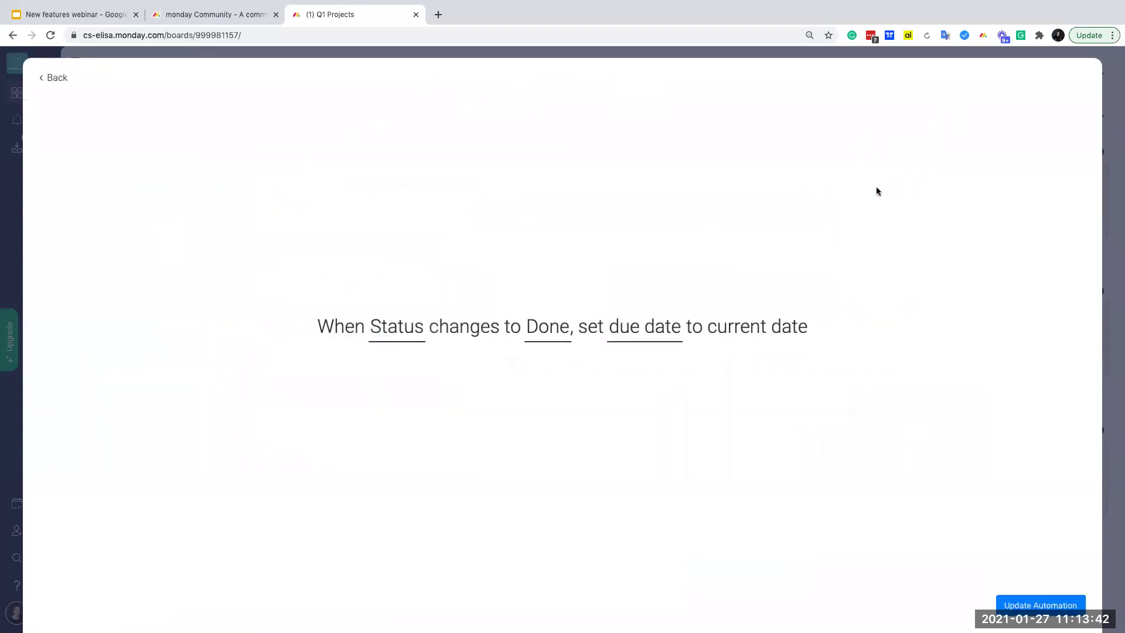
{"action": "left_click", "coordinate": [56, 75]}
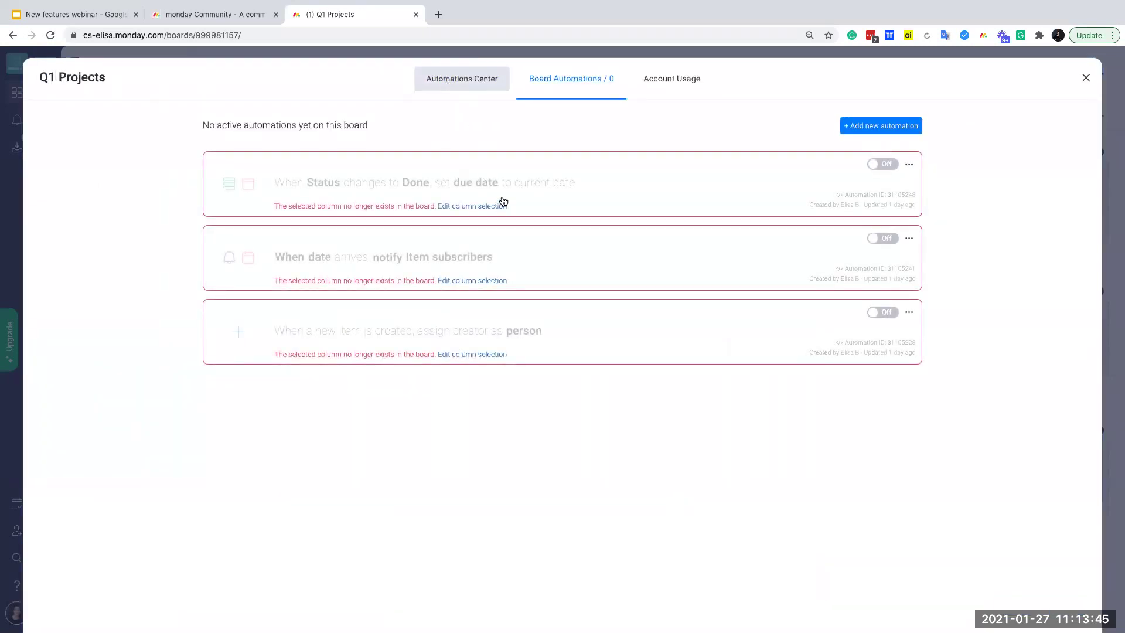
Step: Add the Dependencies automation that adjusts an item's Timeline to reflect date changes of its Dependent On item, and return to the board
{"action": "left_click", "coordinate": [461, 79]}
{"action": "left_click", "coordinate": [146, 345]}
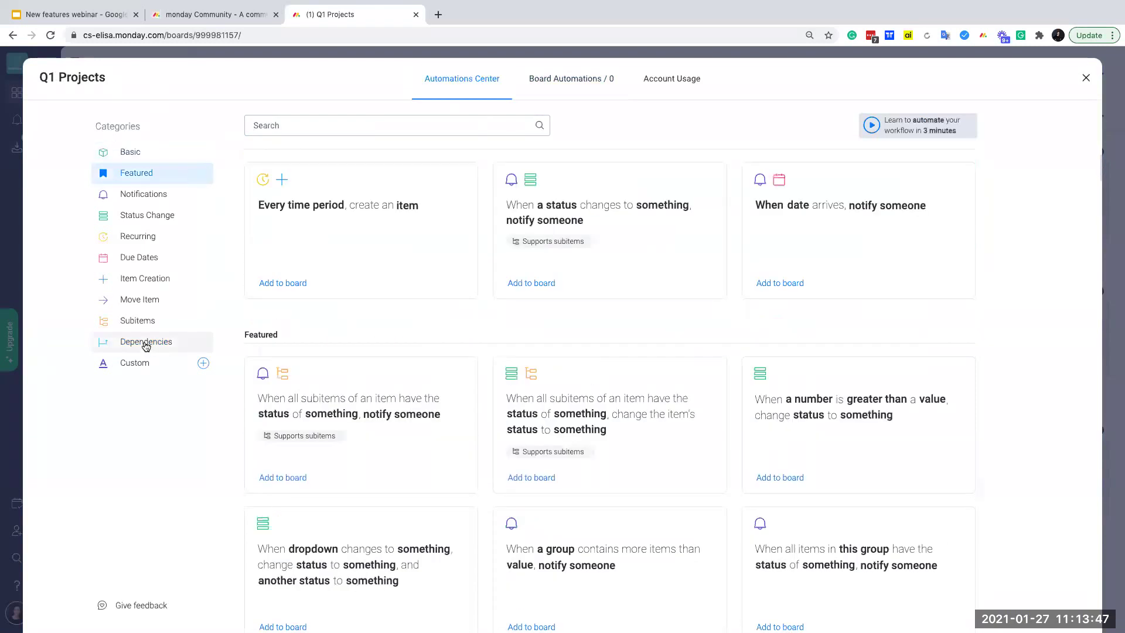
{"action": "left_click", "coordinate": [622, 436]}
{"action": "left_click", "coordinate": [295, 327]}
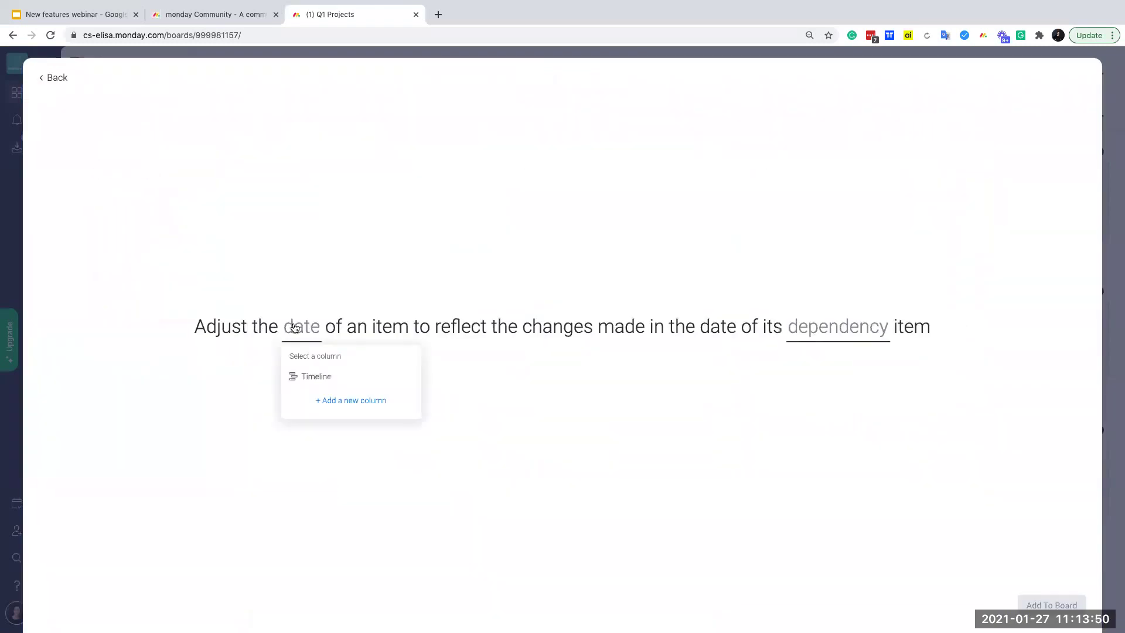
{"action": "left_click", "coordinate": [351, 377]}
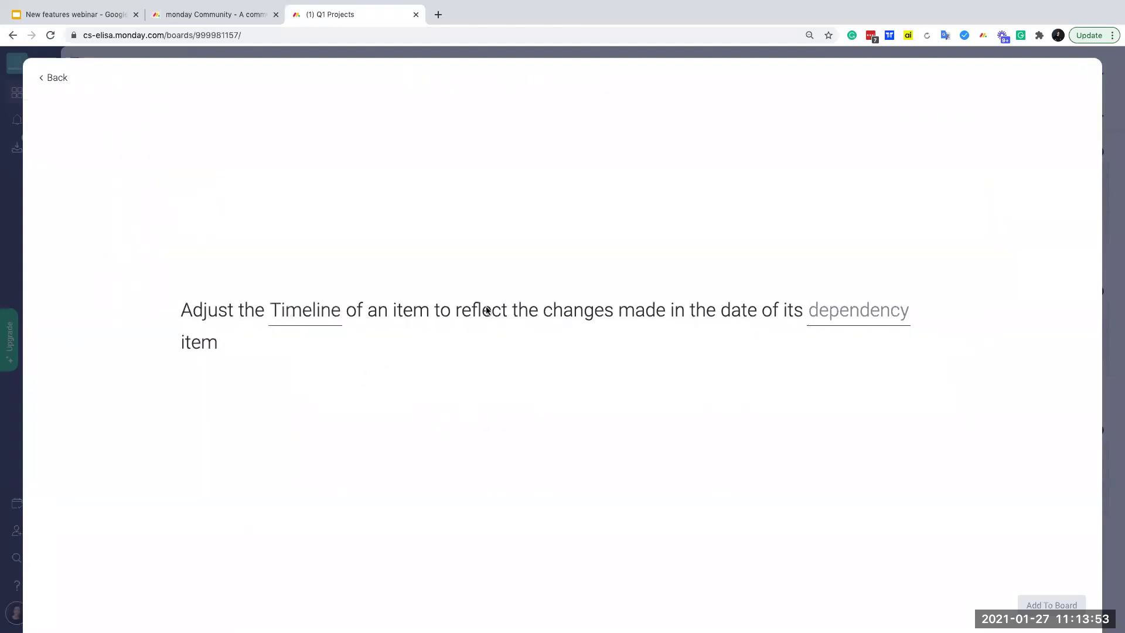
{"action": "left_click", "coordinate": [863, 314]}
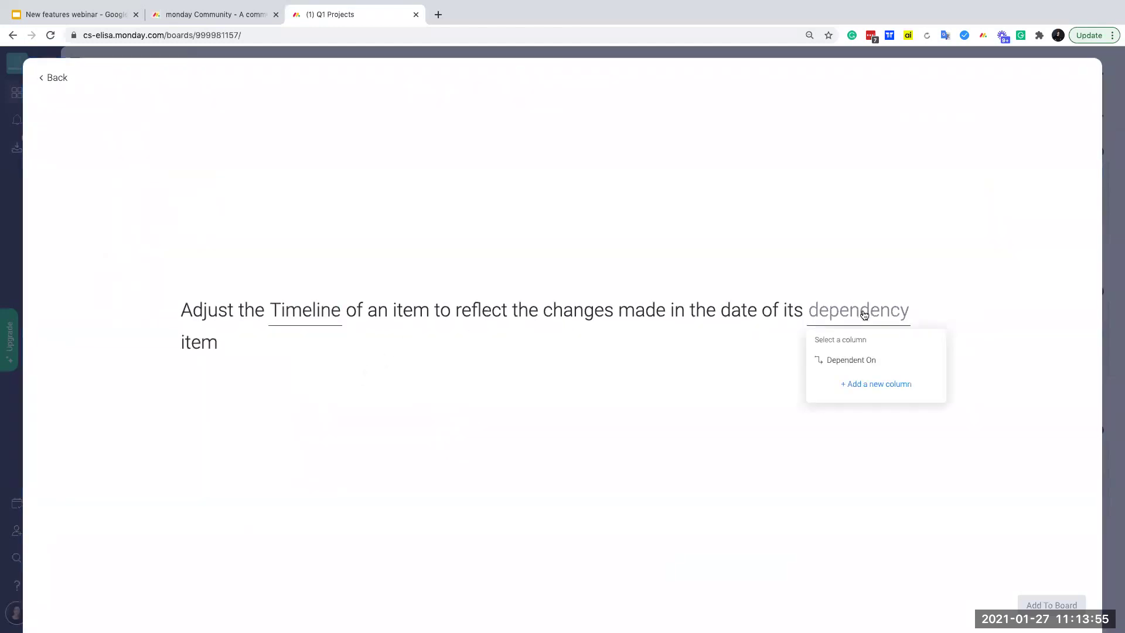
{"action": "left_click", "coordinate": [855, 360]}
{"action": "left_click", "coordinate": [1051, 604]}
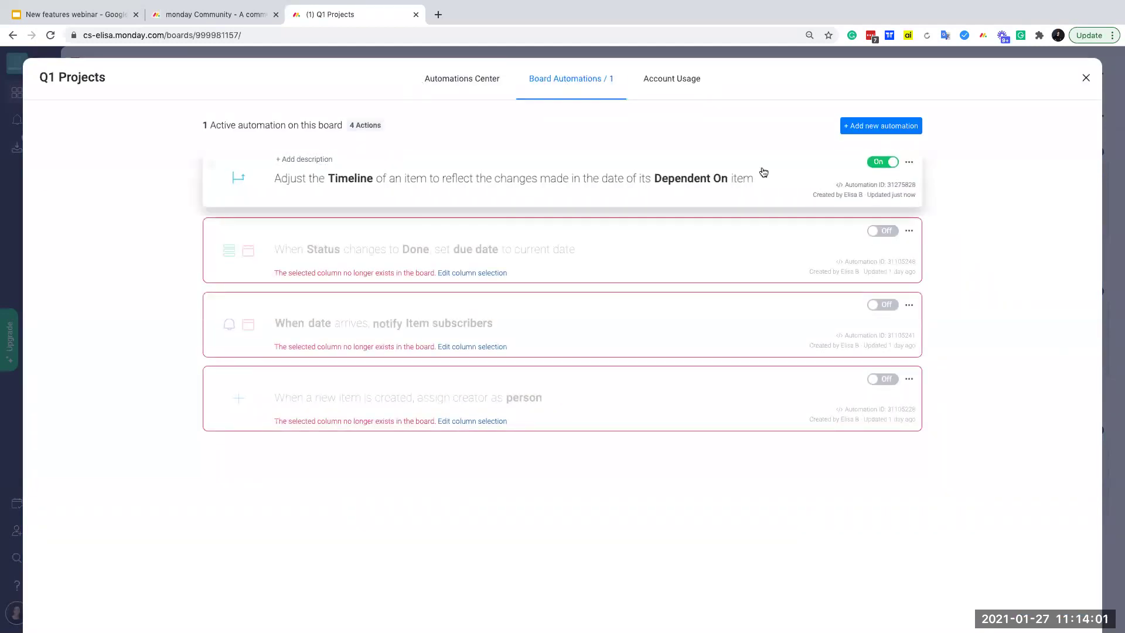
{"action": "left_click", "coordinate": [1112, 194]}
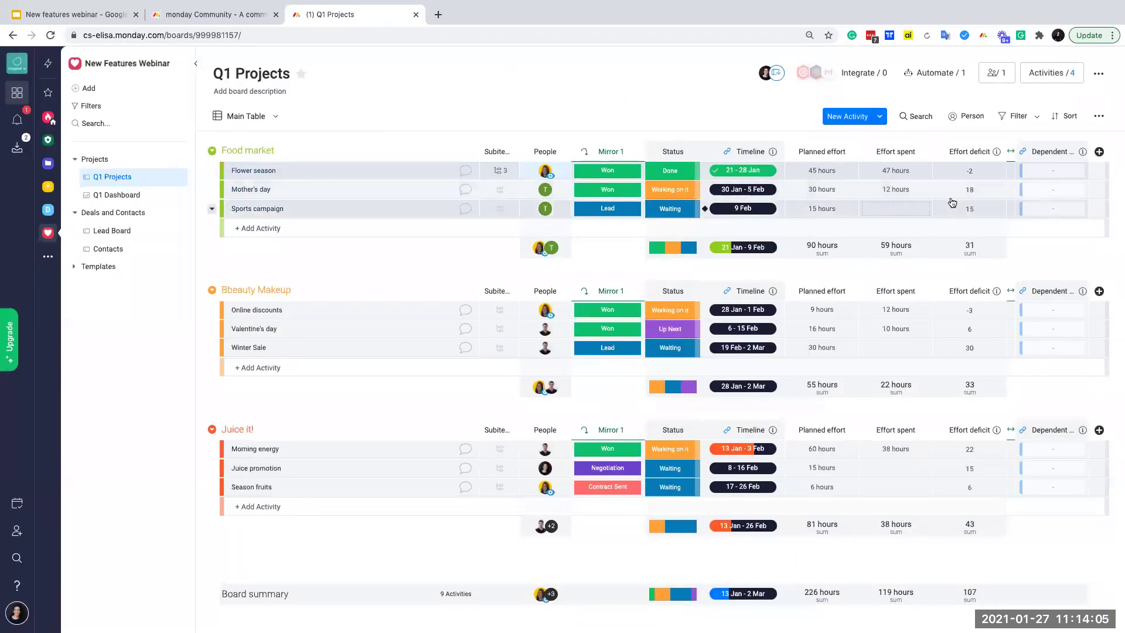
Step: In the Food market group, make Mother's day dependent on Flower season and Sports campaign dependent on Mother's day
{"action": "left_click", "coordinate": [1078, 202]}
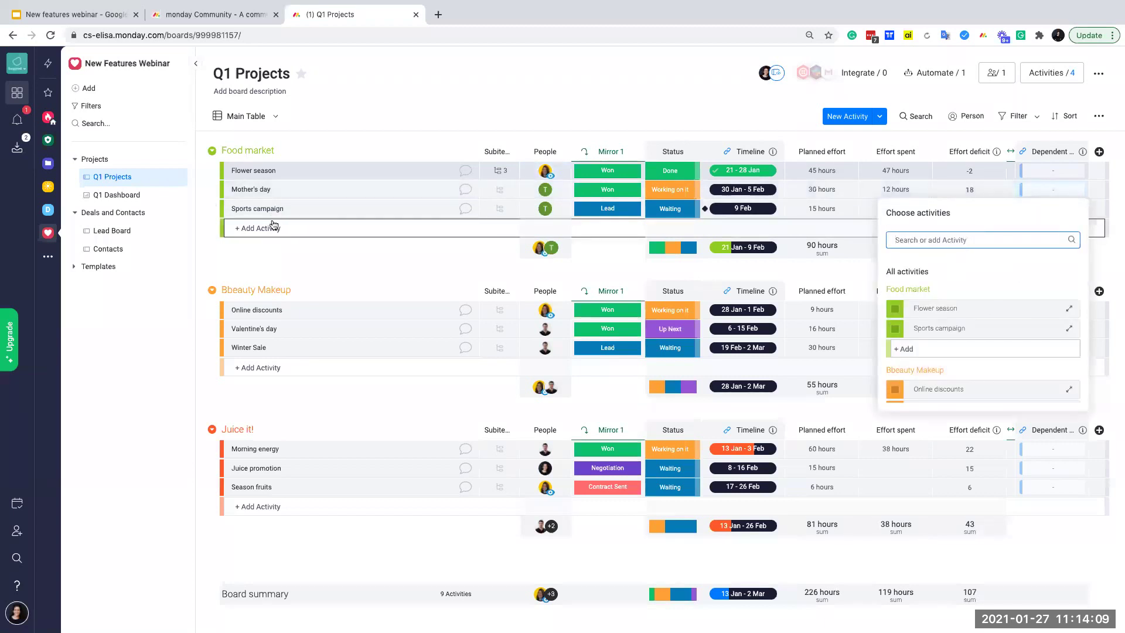
{"action": "left_click", "coordinate": [894, 309]}
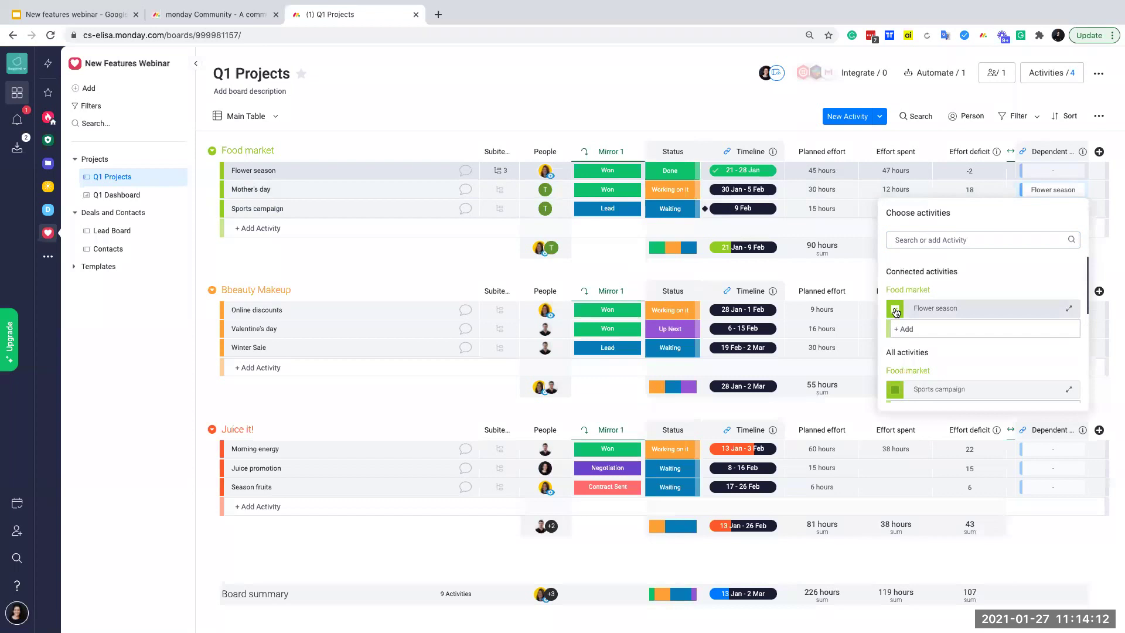
{"action": "left_click", "coordinate": [1108, 253]}
{"action": "left_click", "coordinate": [1042, 212]}
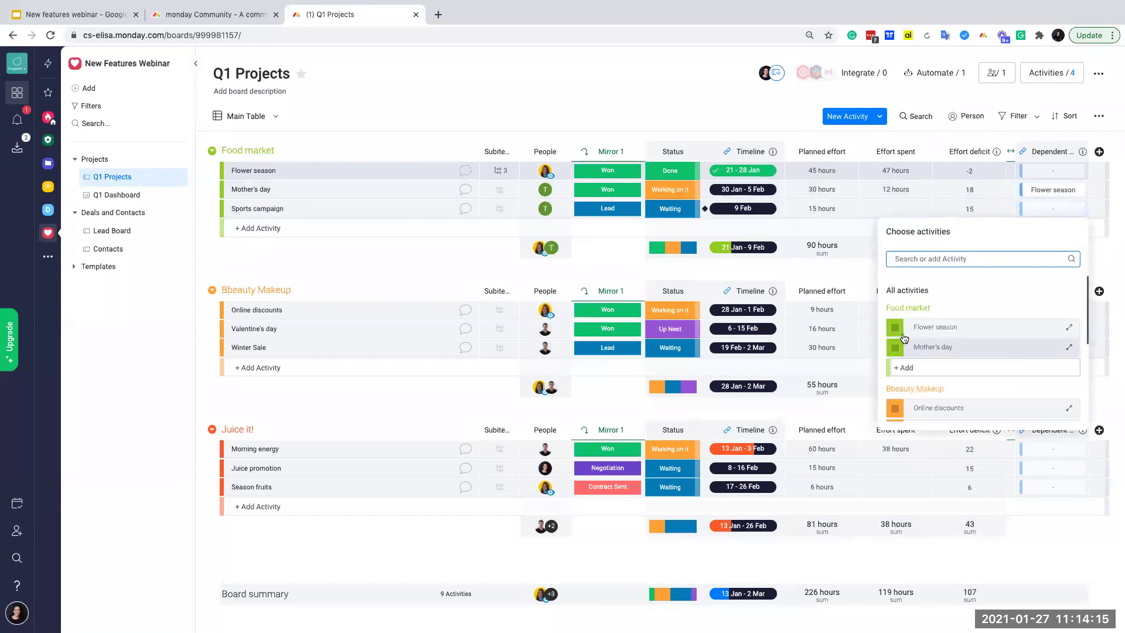
{"action": "left_click", "coordinate": [934, 347]}
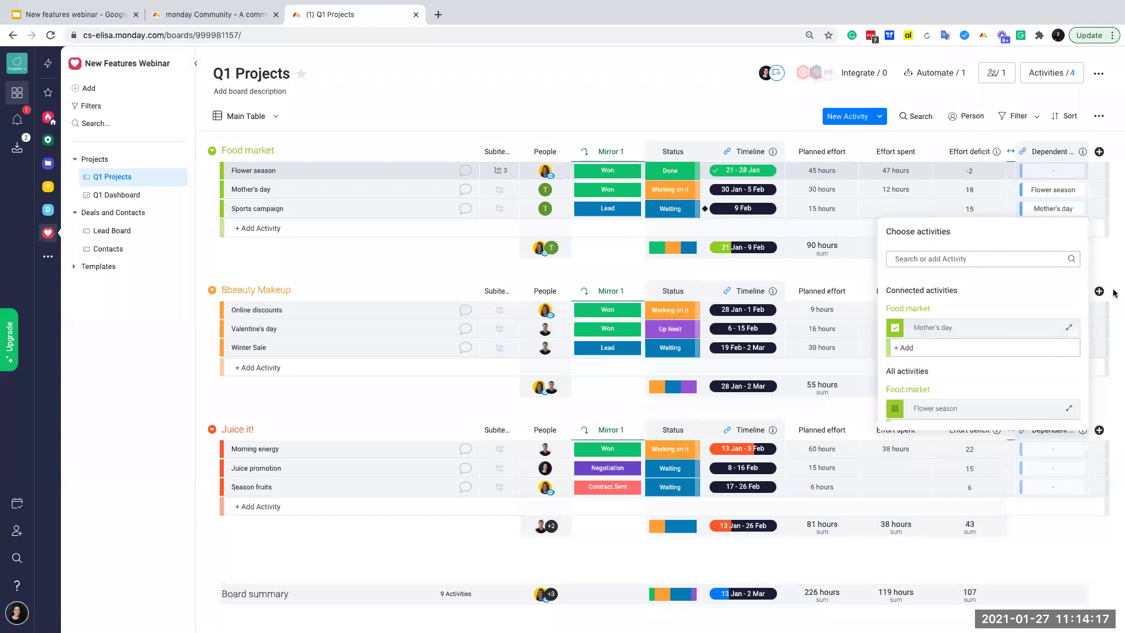
Step: In the Bbeauty Makeup group, make Valentine's day dependent on Online discounts and Winter Sale dependent on Valentine's day
{"action": "left_click", "coordinate": [1054, 329]}
{"action": "left_click", "coordinate": [1054, 329]}
{"action": "scroll", "coordinate": [918, 474], "scroll_direction": "down", "scroll_amount": 2}
{"action": "left_click", "coordinate": [937, 430]}
{"action": "left_click", "coordinate": [1052, 347]}
{"action": "left_click", "coordinate": [1053, 348]}
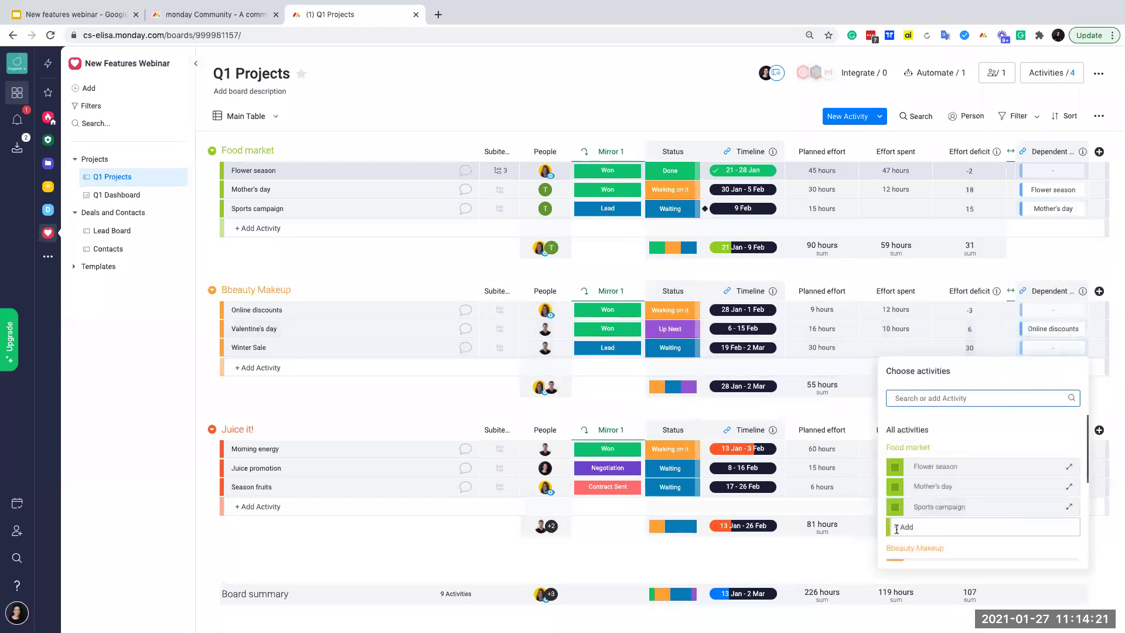
{"action": "scroll", "coordinate": [914, 485], "scroll_direction": "down", "scroll_amount": 2}
{"action": "left_click", "coordinate": [899, 483]}
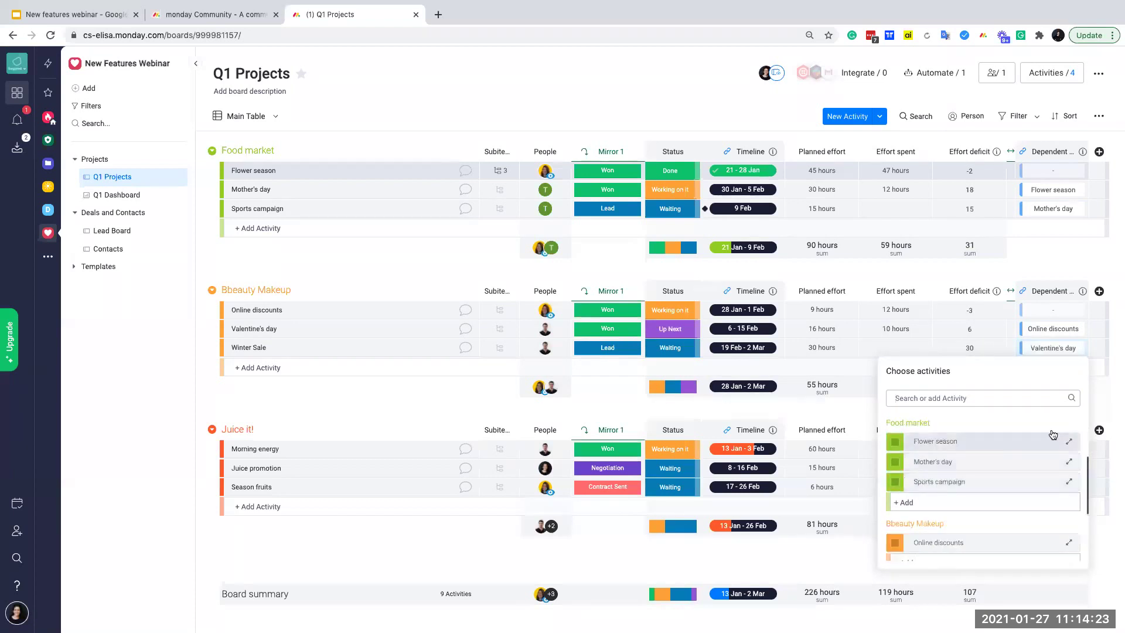
{"action": "left_click", "coordinate": [1103, 405]}
Step: In the Juice it! group, make Juice promotion dependent on Morning energy and Season fruits dependent on Juice promotion
{"action": "left_click", "coordinate": [1045, 467]}
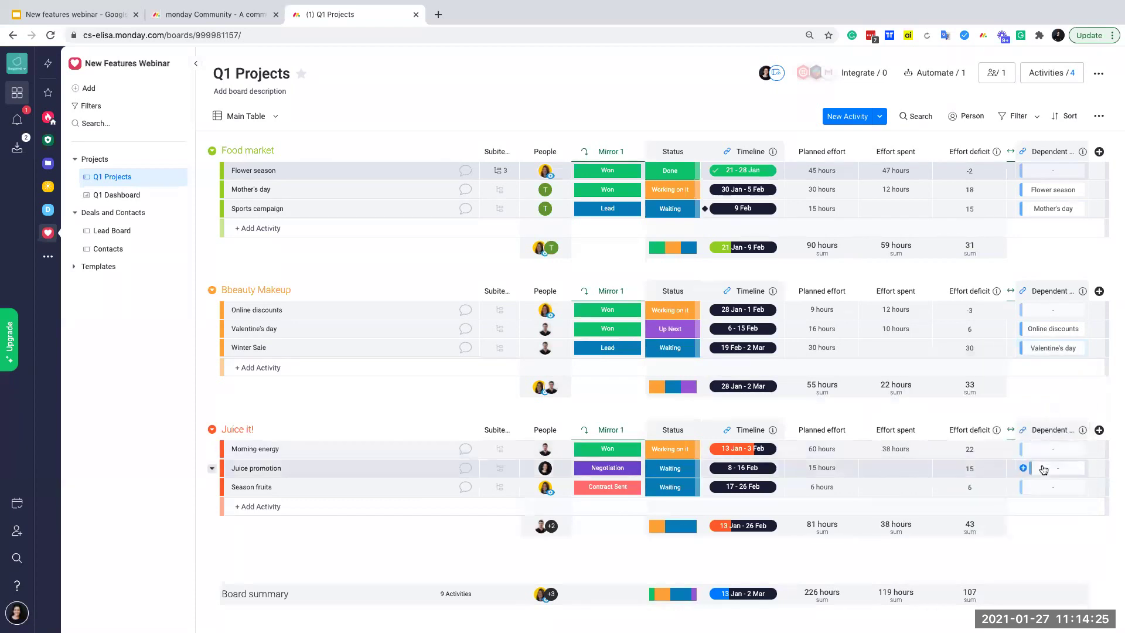
{"action": "left_click", "coordinate": [1045, 467]}
{"action": "scroll", "coordinate": [932, 556], "scroll_direction": "down", "scroll_amount": 3}
{"action": "left_click", "coordinate": [934, 572]}
{"action": "left_click", "coordinate": [1103, 462]}
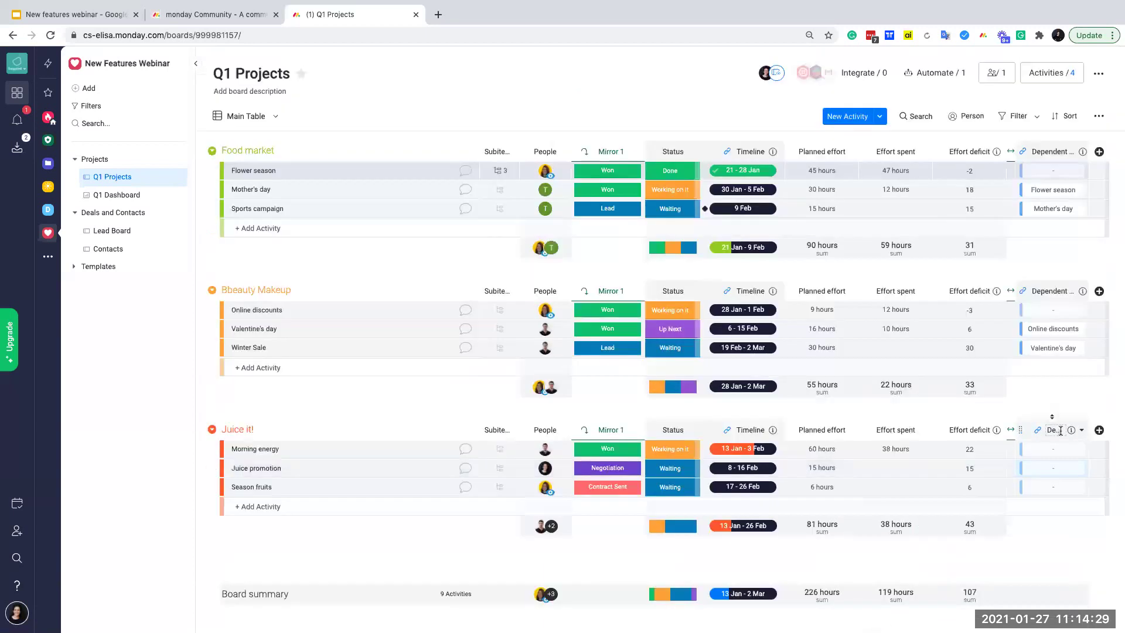
{"action": "left_click", "coordinate": [1060, 465]}
{"action": "scroll", "coordinate": [964, 555], "scroll_direction": "down", "scroll_amount": 3}
{"action": "left_click", "coordinate": [933, 567]}
{"action": "left_click", "coordinate": [1084, 495]}
{"action": "left_click", "coordinate": [1039, 488]}
{"action": "scroll", "coordinate": [1030, 557], "scroll_direction": "down", "scroll_amount": 3}
{"action": "left_click", "coordinate": [1077, 585]}
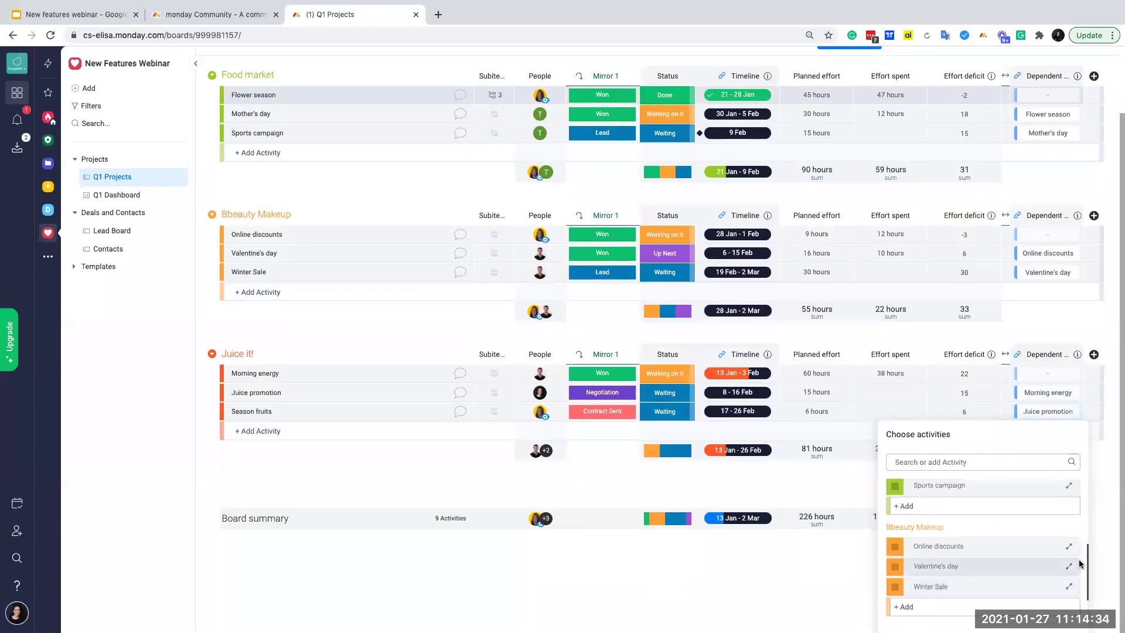
{"action": "left_click", "coordinate": [1102, 532]}
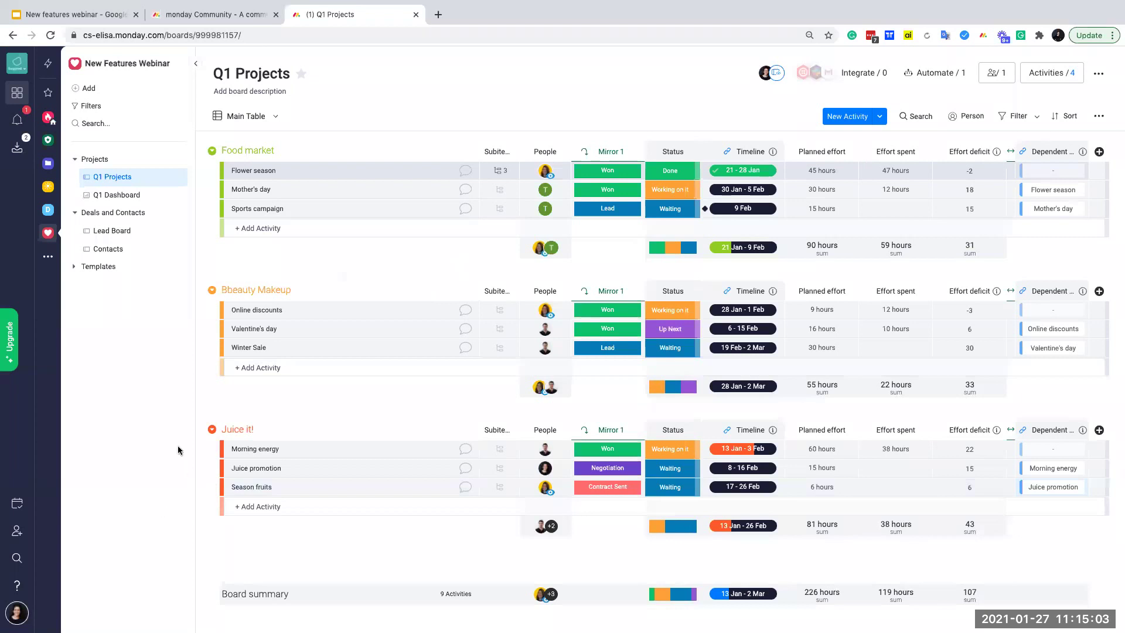
Step: Duplicate the Juice it! group with its activities and rename the copy's first activity Morning energy 2
{"action": "left_click", "coordinate": [212, 430]}
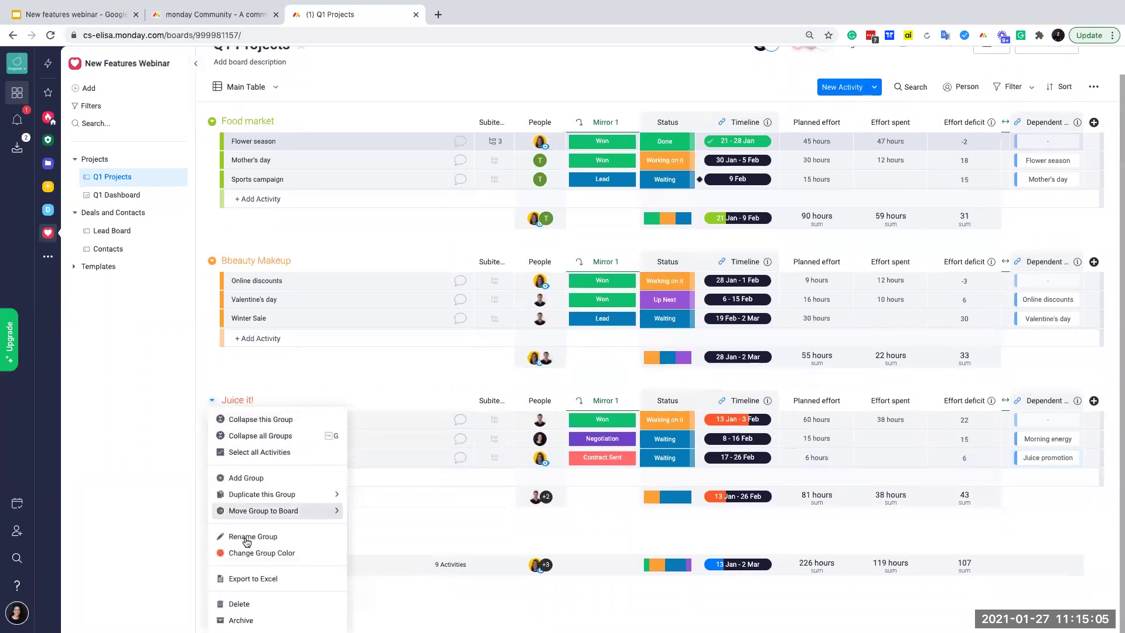
{"action": "mouse_move", "coordinate": [262, 500]}
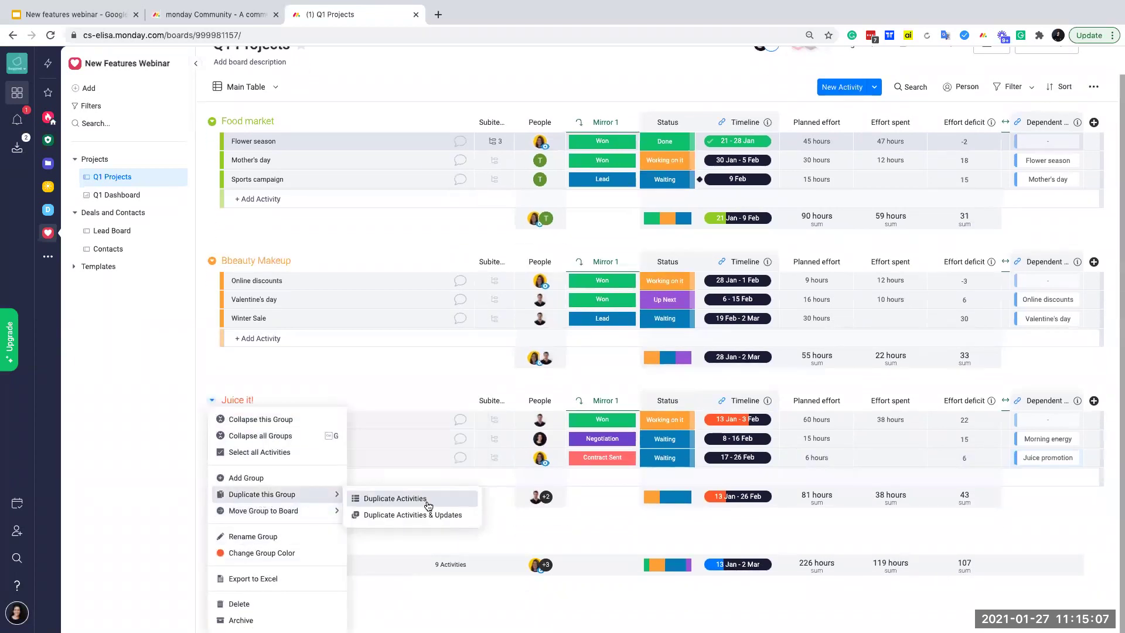
{"action": "left_click", "coordinate": [447, 499]}
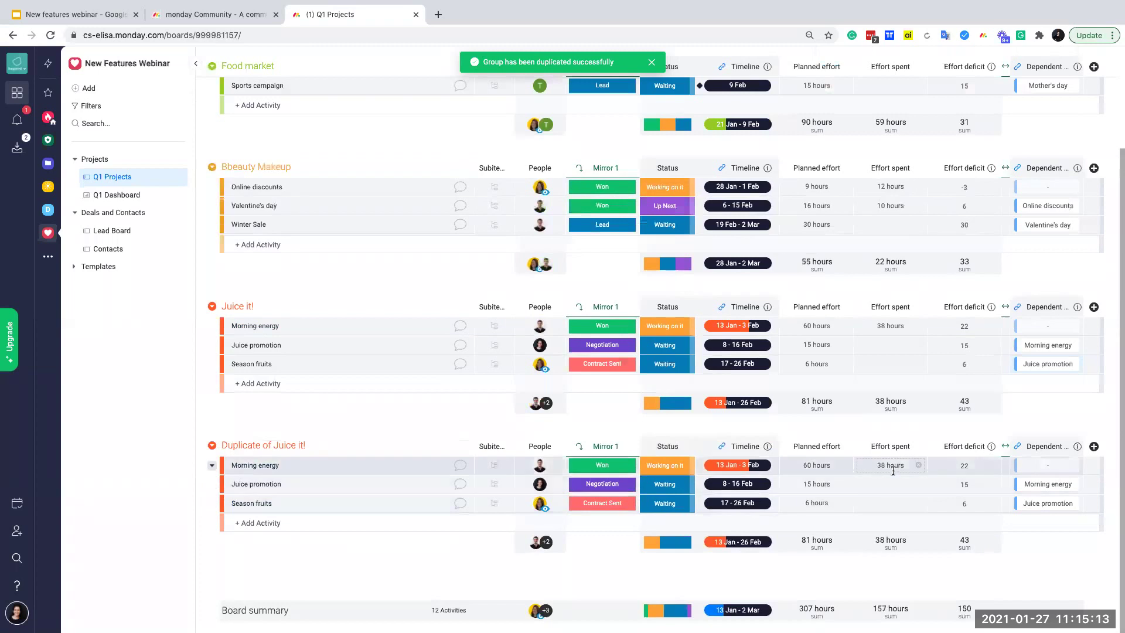
{"action": "left_click", "coordinate": [292, 467]}
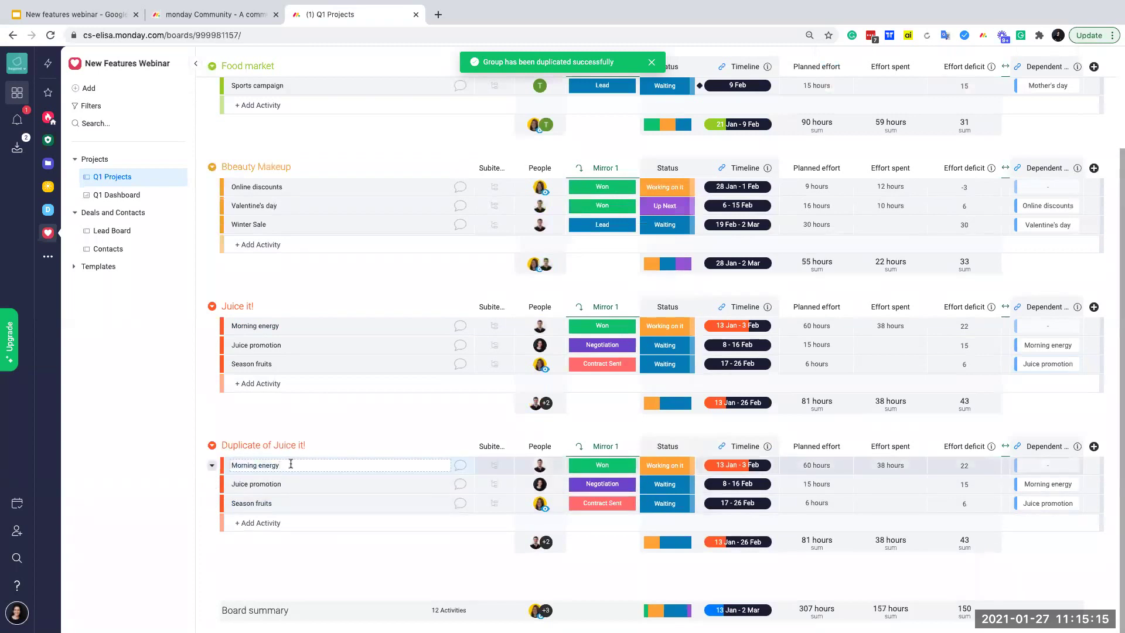
{"action": "type", "text": "2"}
{"action": "key", "text": "Return"}
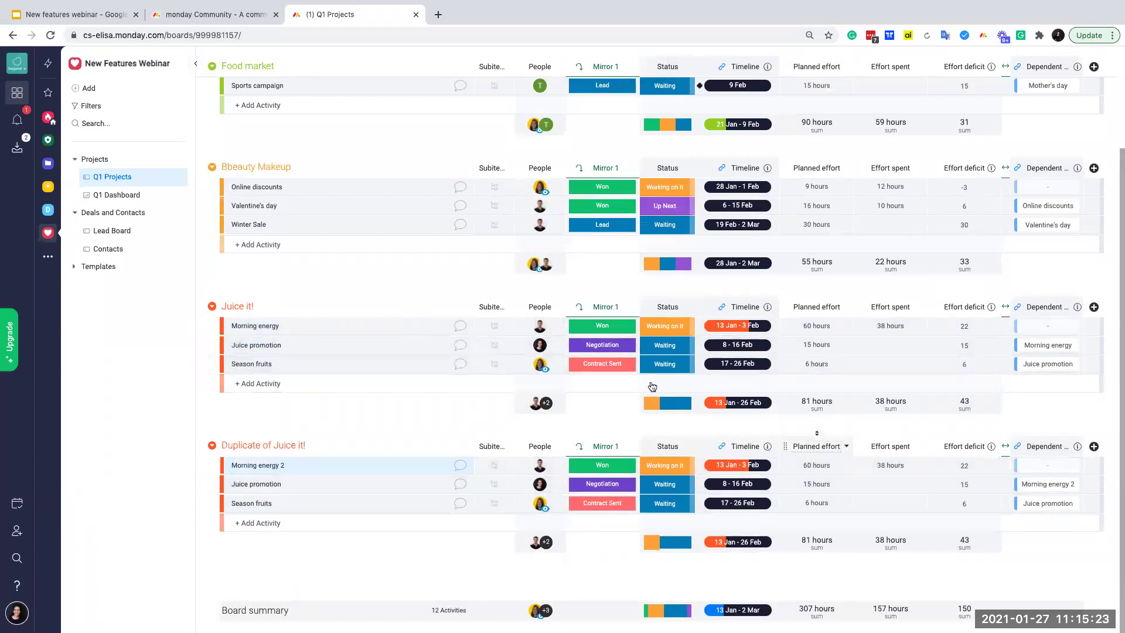
Step: Delete the duplicated Juice it! group from the board
{"action": "left_click", "coordinate": [212, 446]}
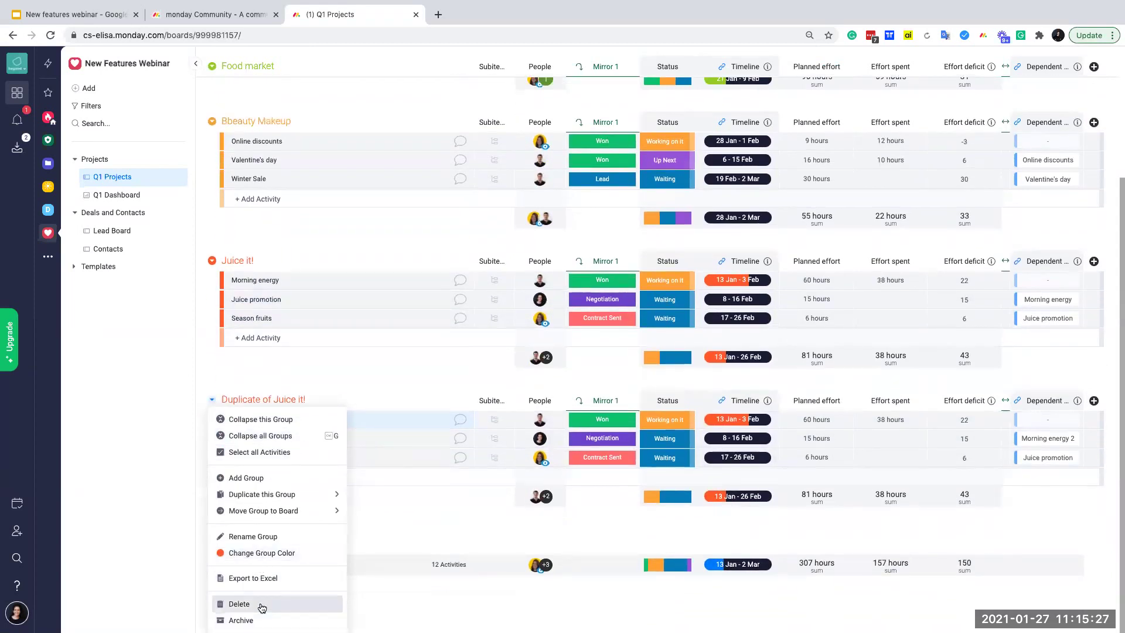
{"action": "left_click", "coordinate": [239, 603]}
{"action": "left_click", "coordinate": [688, 116]}
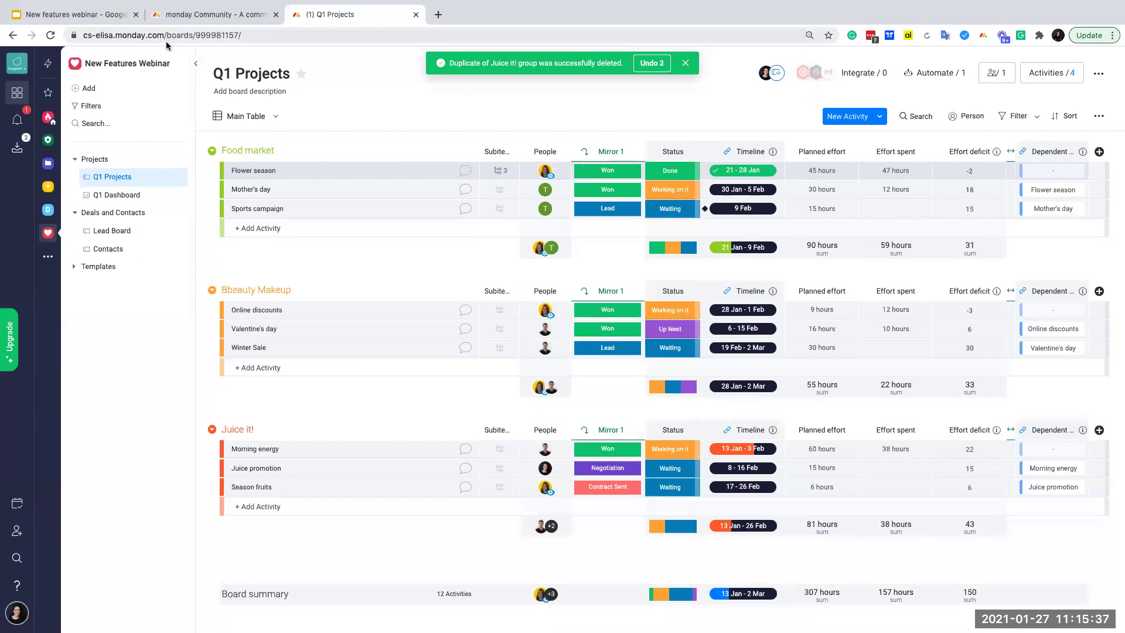
Step: Show the board in the Gantt view and group its activities by Group
{"action": "left_click", "coordinate": [250, 116]}
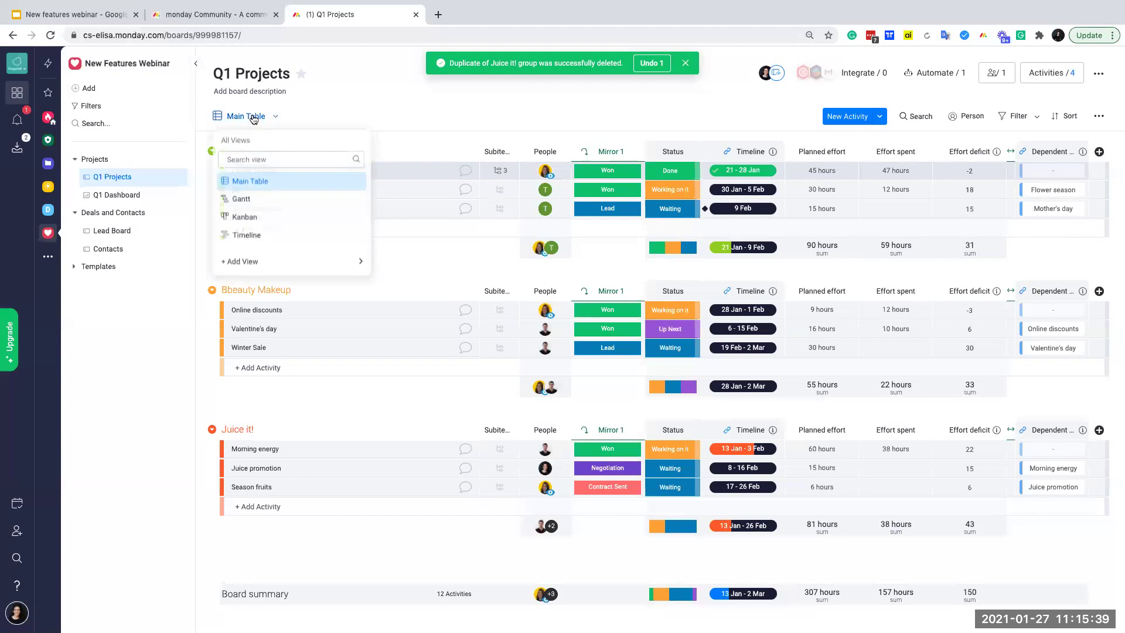
{"action": "left_click", "coordinate": [281, 205]}
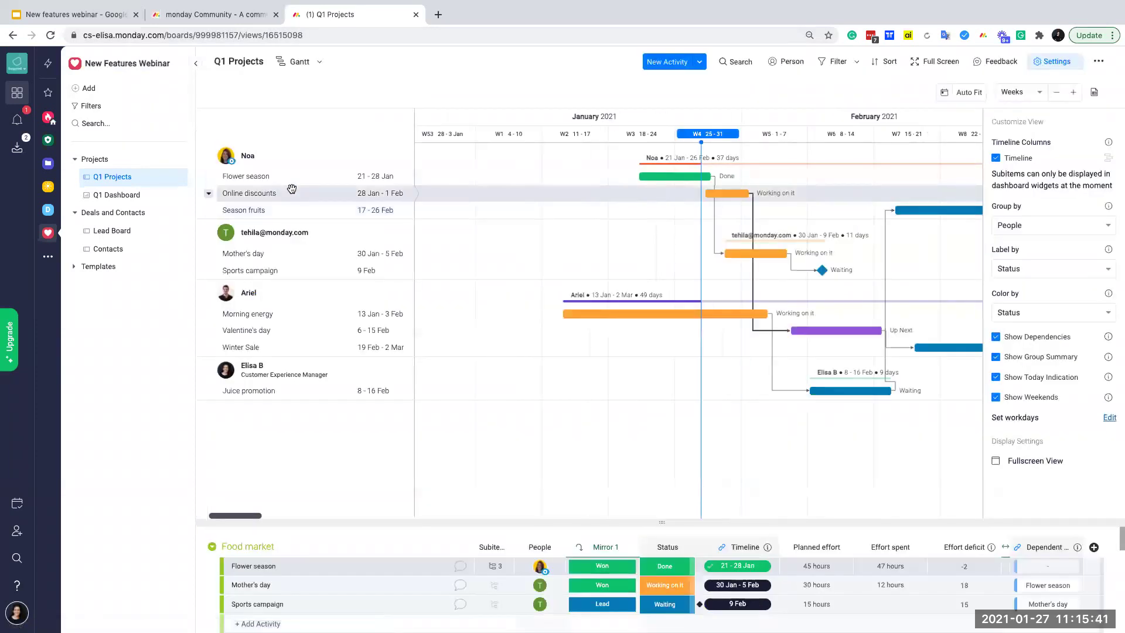
{"action": "scroll", "coordinate": [748, 316], "scroll_direction": "right", "scroll_amount": 2}
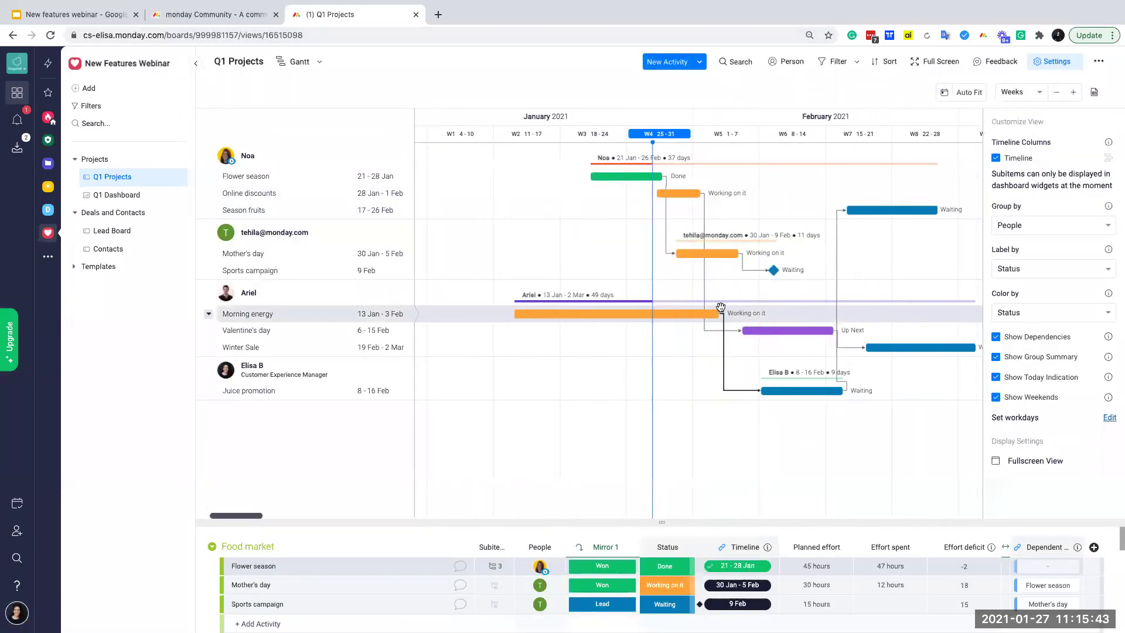
{"action": "left_click", "coordinate": [1036, 230]}
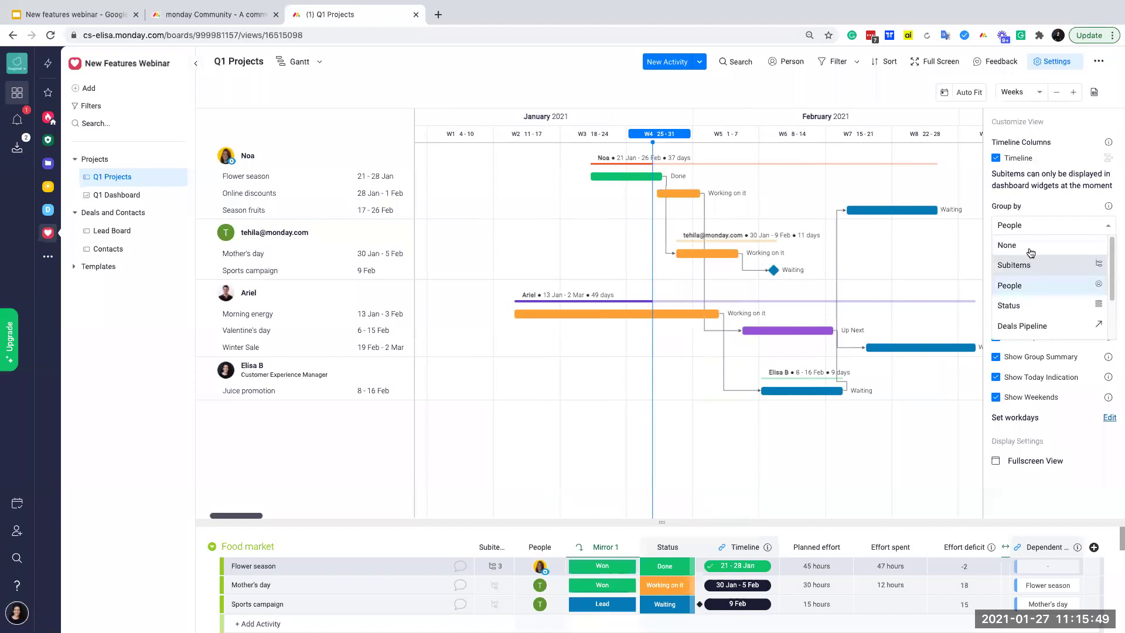
{"action": "left_click", "coordinate": [1027, 245]}
{"action": "left_click", "coordinate": [1030, 226]}
{"action": "scroll", "coordinate": [1045, 293], "scroll_direction": "down", "scroll_amount": 2}
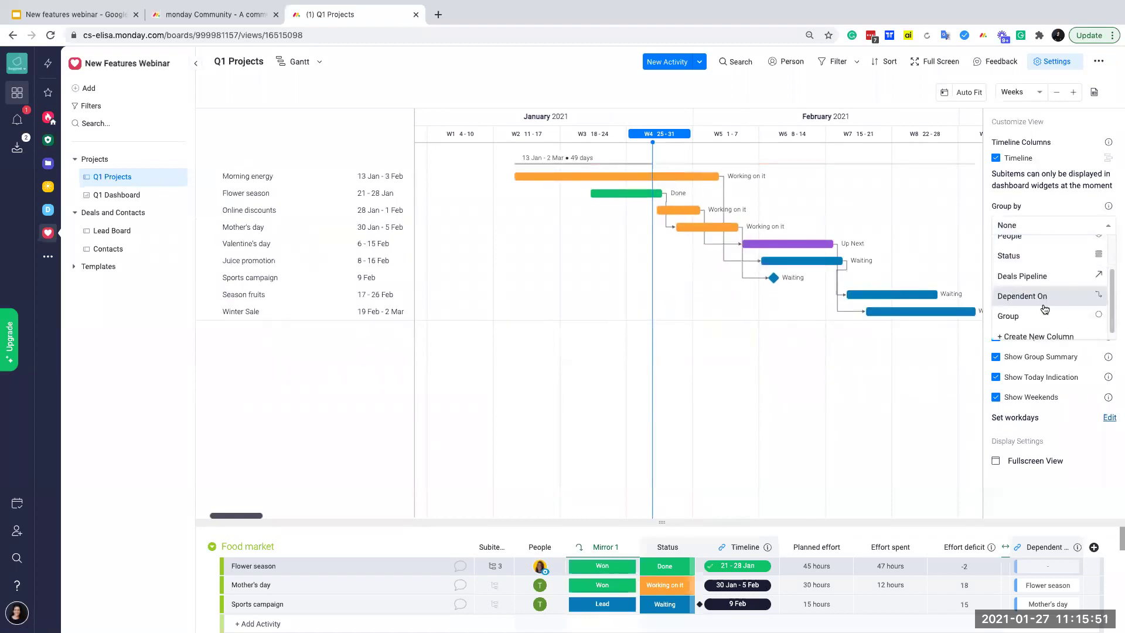
{"action": "left_click", "coordinate": [1044, 316]}
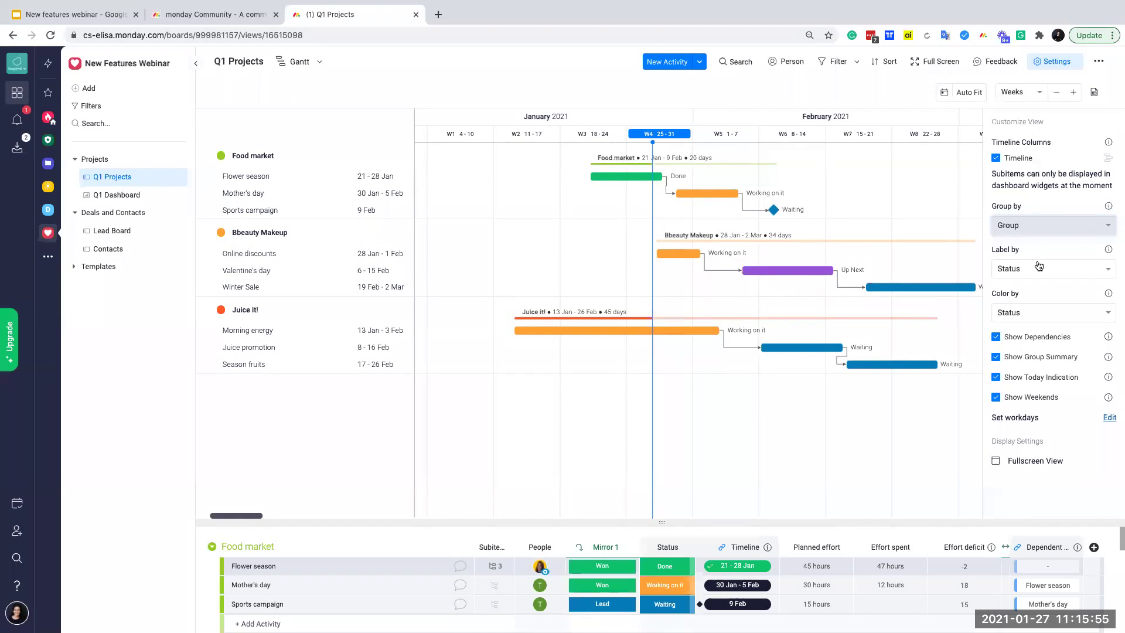
Step: Reschedule Flower season to 25 Jan - 1 Feb and Online discounts to 3 - 7 Feb on the Gantt chart, and reload the page
{"action": "mouse_move", "coordinate": [657, 178]}
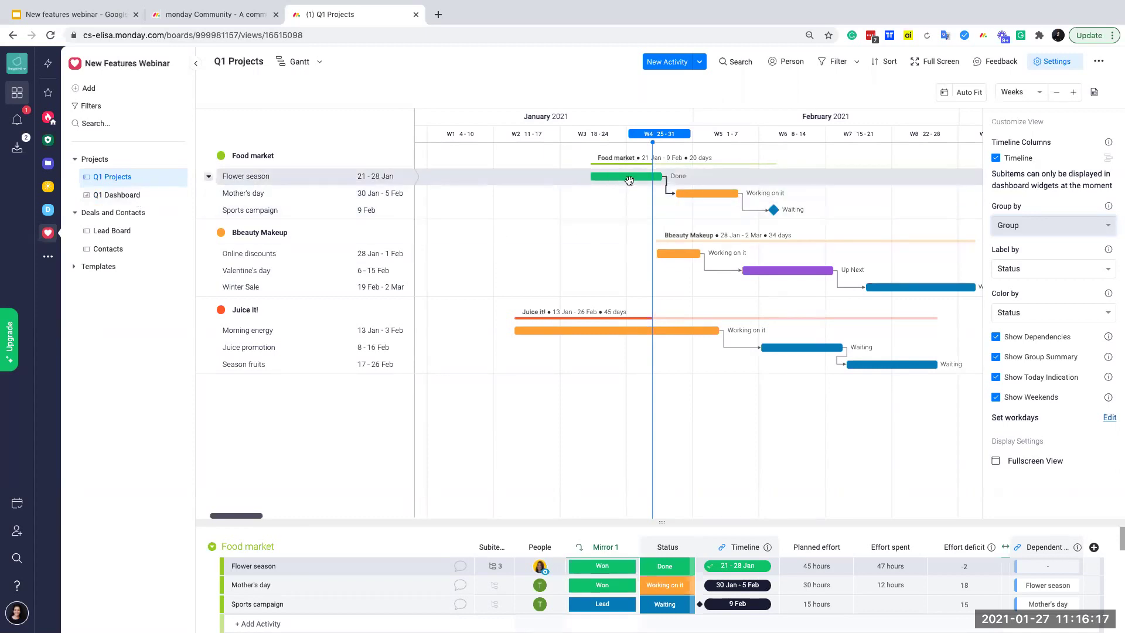
{"action": "left_click_drag", "start_coordinate": [627, 179], "coordinate": [660, 177]}
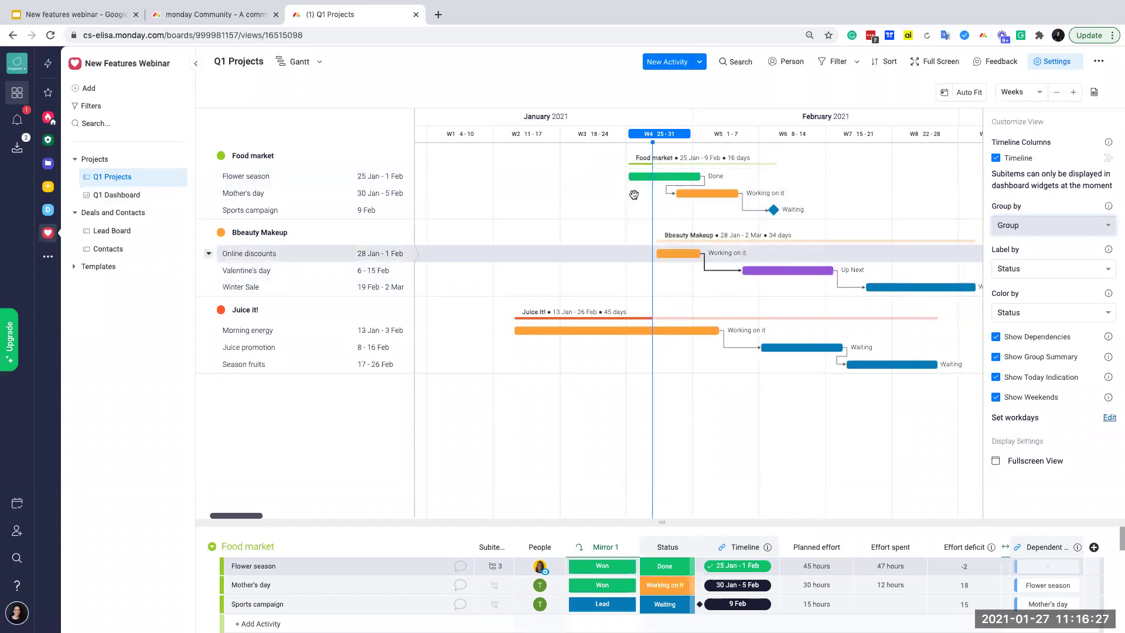
{"action": "scroll", "coordinate": [591, 219], "scroll_direction": "right", "scroll_amount": 3}
{"action": "left_click_drag", "start_coordinate": [597, 253], "coordinate": [650, 254]}
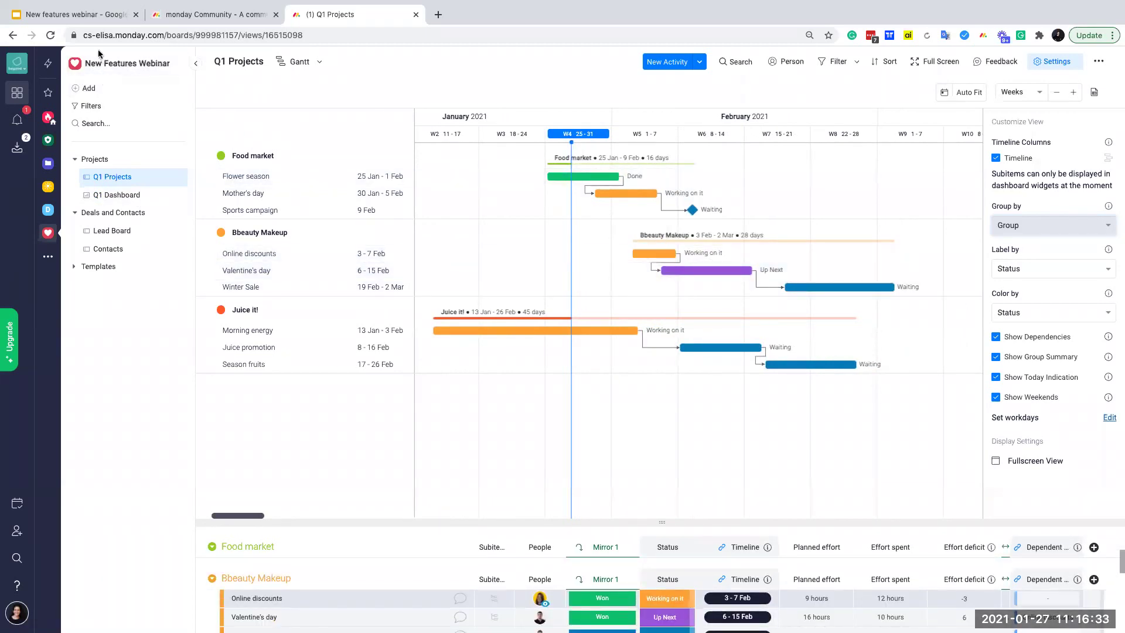
{"action": "left_click", "coordinate": [51, 36]}
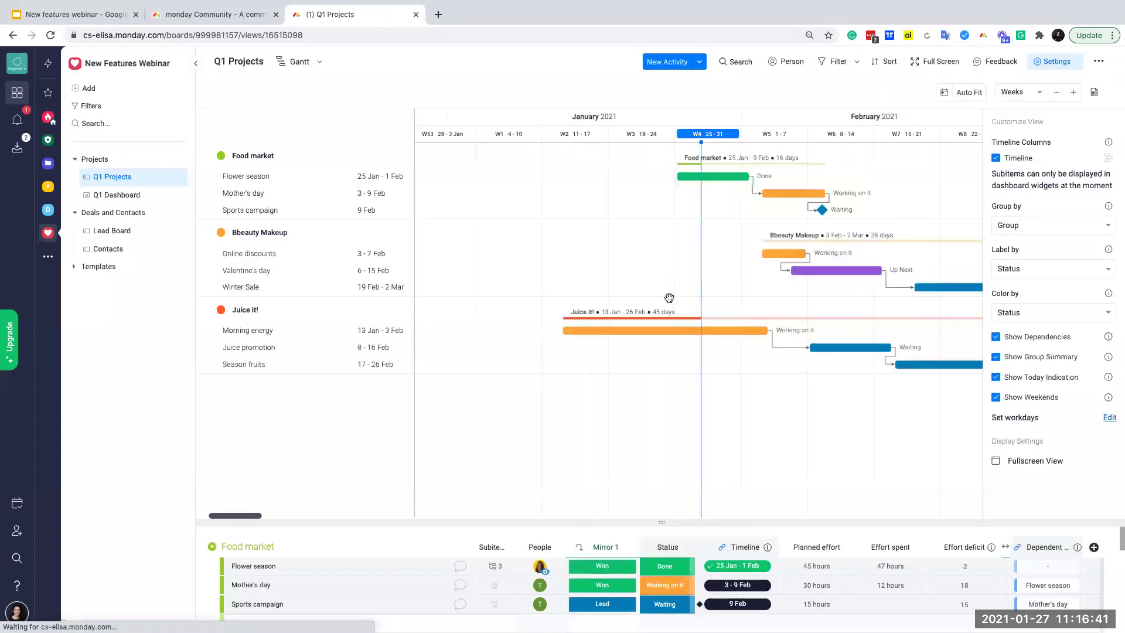
Step: Move the Valentine's day activity to 9 - 18 Feb on the Gantt chart
{"action": "scroll", "coordinate": [645, 287], "scroll_direction": "right", "scroll_amount": 2}
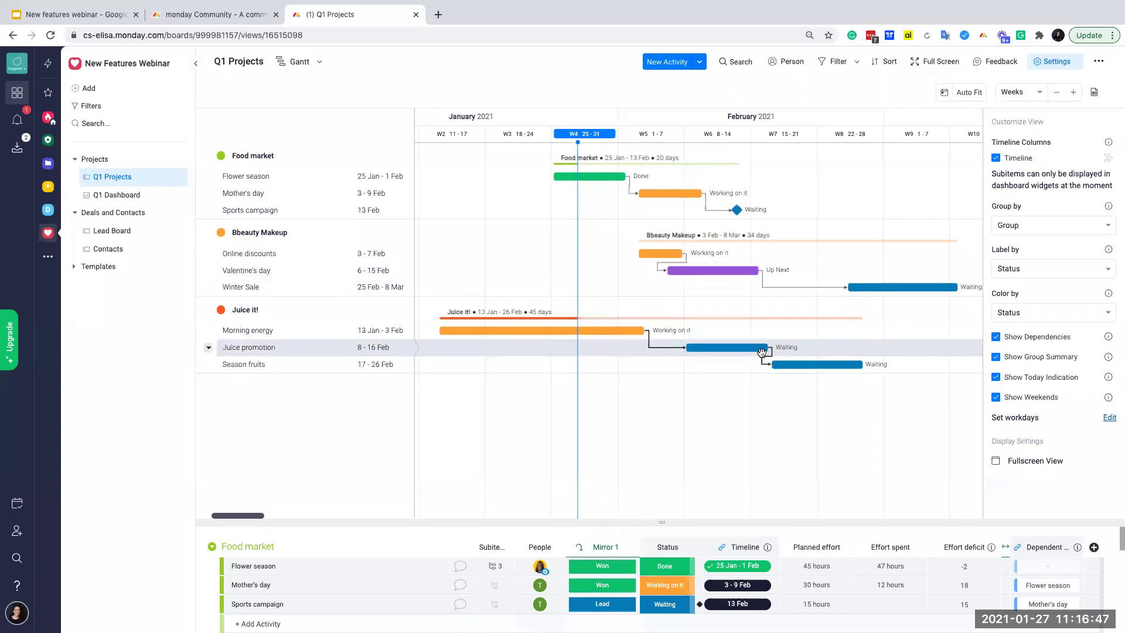
{"action": "scroll", "coordinate": [1023, 602], "scroll_direction": "down", "scroll_amount": 3}
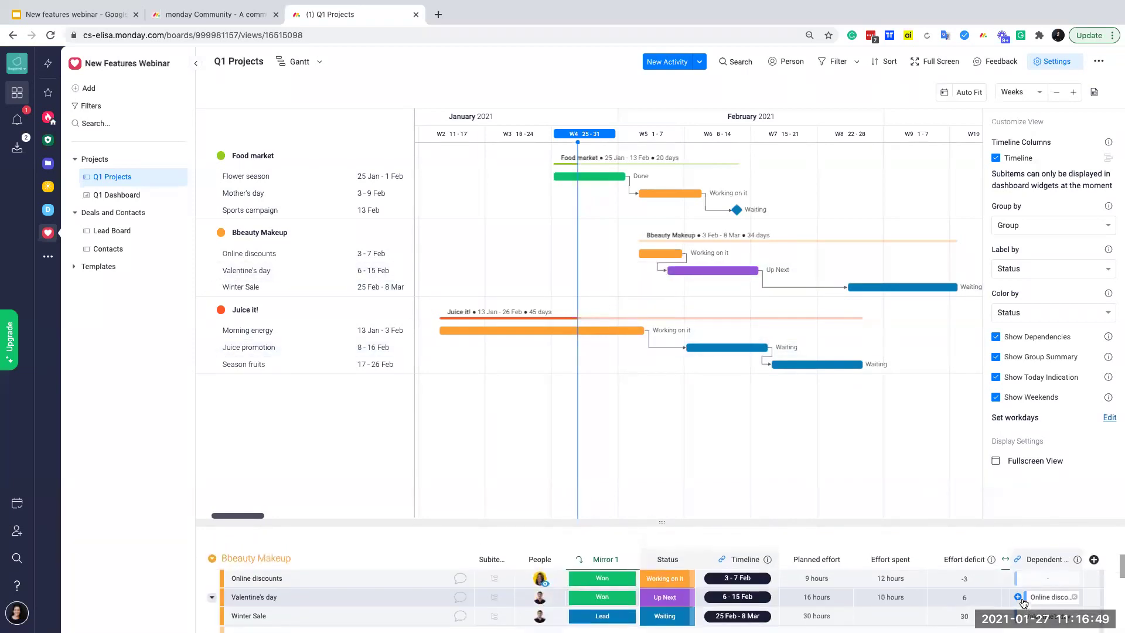
{"action": "scroll", "coordinate": [1023, 603], "scroll_direction": "up", "scroll_amount": 1}
{"action": "left_click_drag", "start_coordinate": [733, 273], "coordinate": [752, 279]}
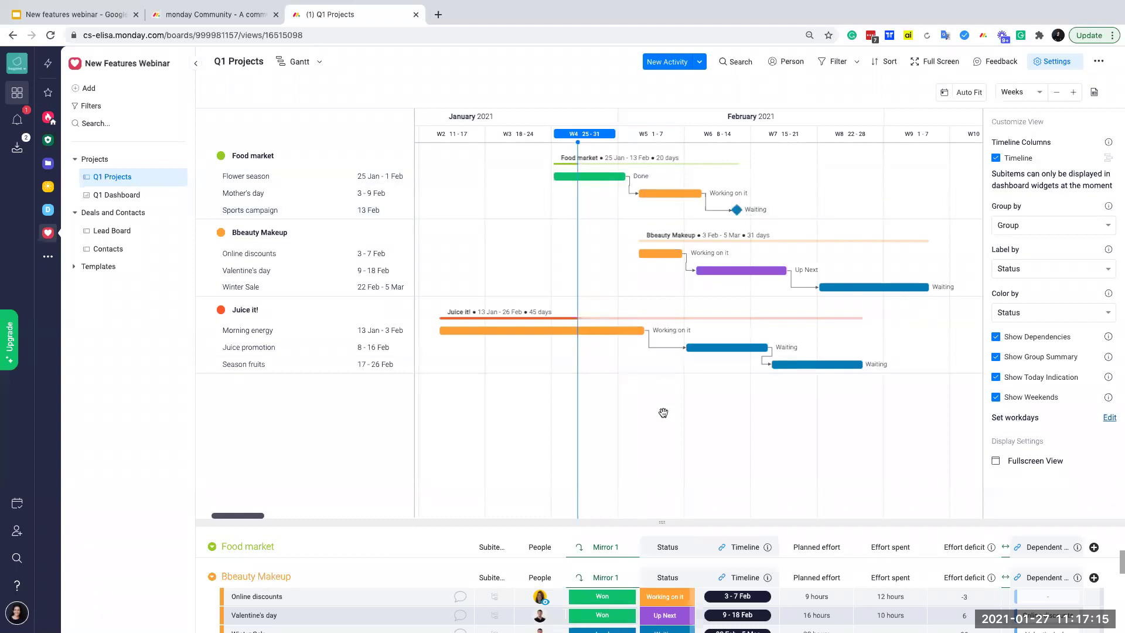
Step: Enlarge the table below the Gantt chart, set Online discounts as a milestone on 7 Feb, and reopen its date settings
{"action": "left_click_drag", "start_coordinate": [667, 522], "coordinate": [670, 374]}
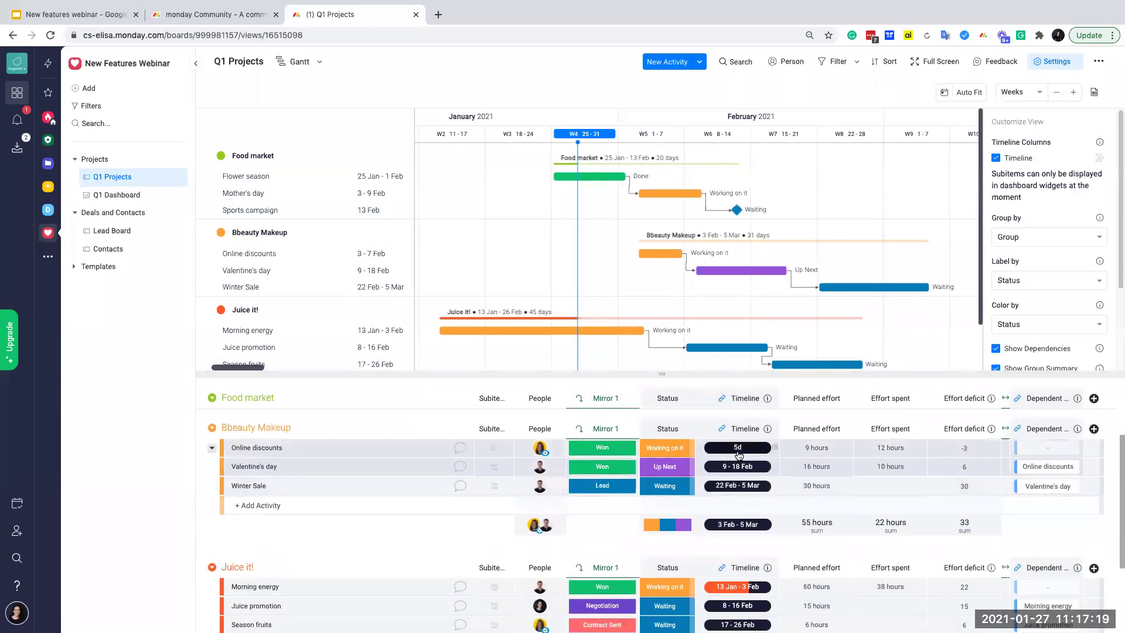
{"action": "left_click", "coordinate": [741, 456]}
{"action": "left_click", "coordinate": [603, 579]}
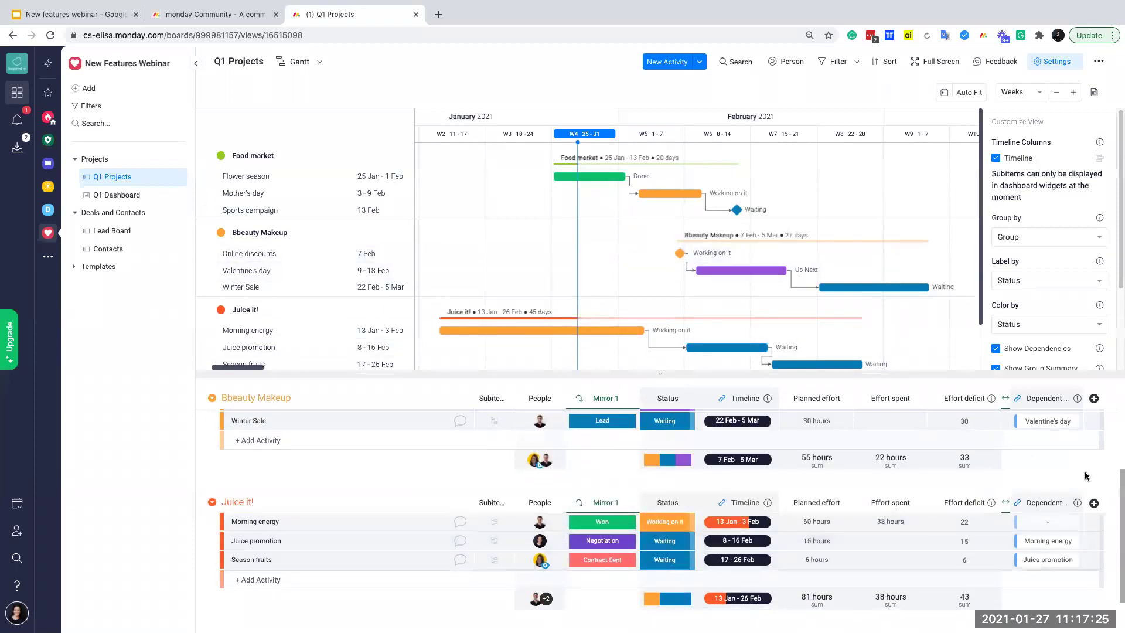
{"action": "scroll", "coordinate": [1084, 471], "scroll_direction": "up", "scroll_amount": 1}
{"action": "left_click", "coordinate": [740, 421]}
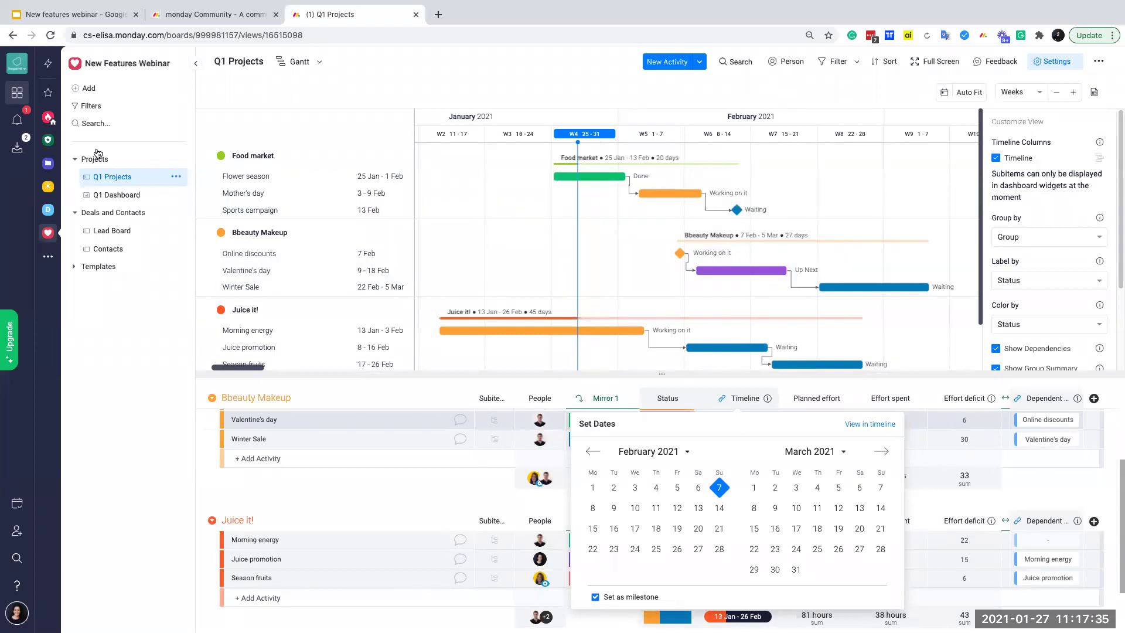
Step: Open the Q1 Dashboard and switch it to edit mode
{"action": "left_click", "coordinate": [119, 195]}
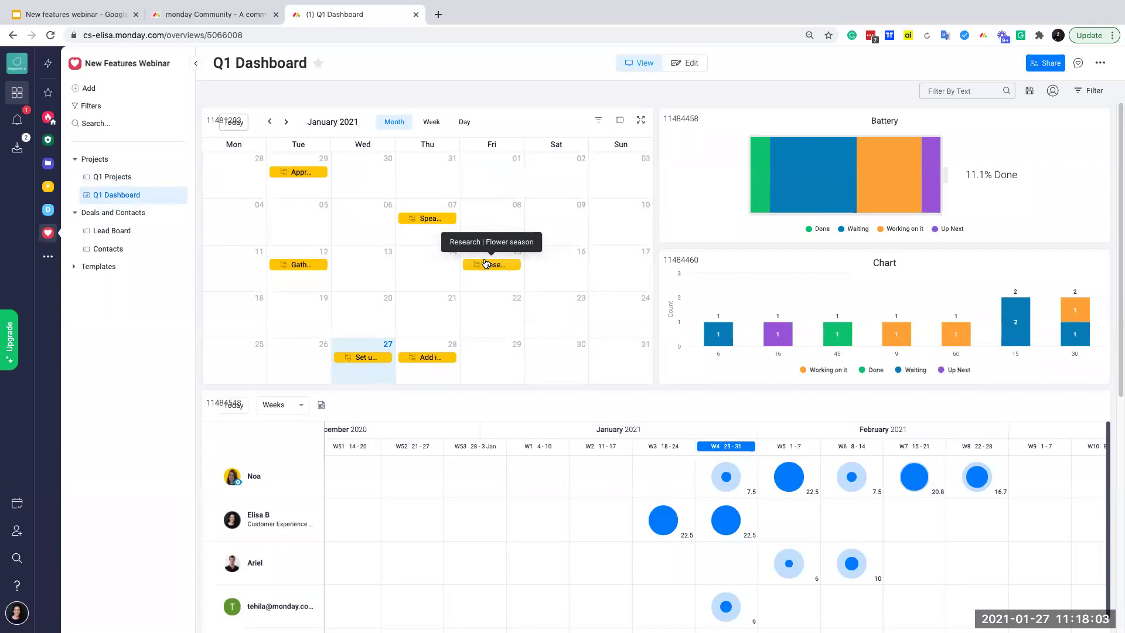
{"action": "left_click", "coordinate": [671, 65]}
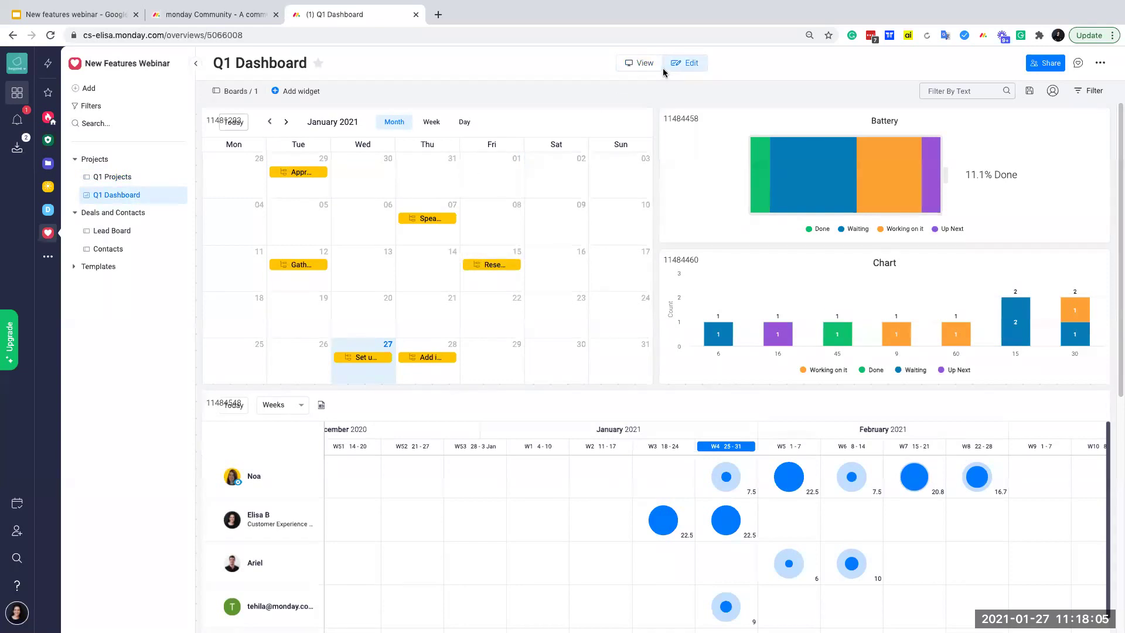
Step: Find Gantt in the widgets center, add it to the Q1 Dashboard, and include the subitems' Date column
{"action": "left_click", "coordinate": [309, 92]}
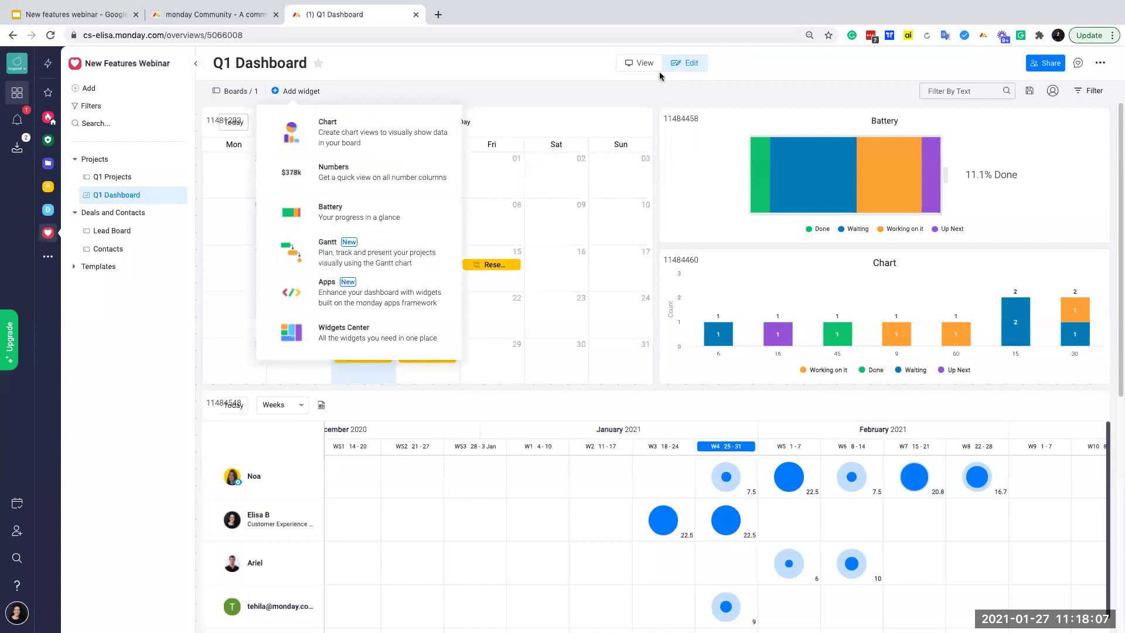
{"action": "left_click", "coordinate": [433, 321]}
{"action": "left_click", "coordinate": [719, 112]}
{"action": "type", "text": "gan"}
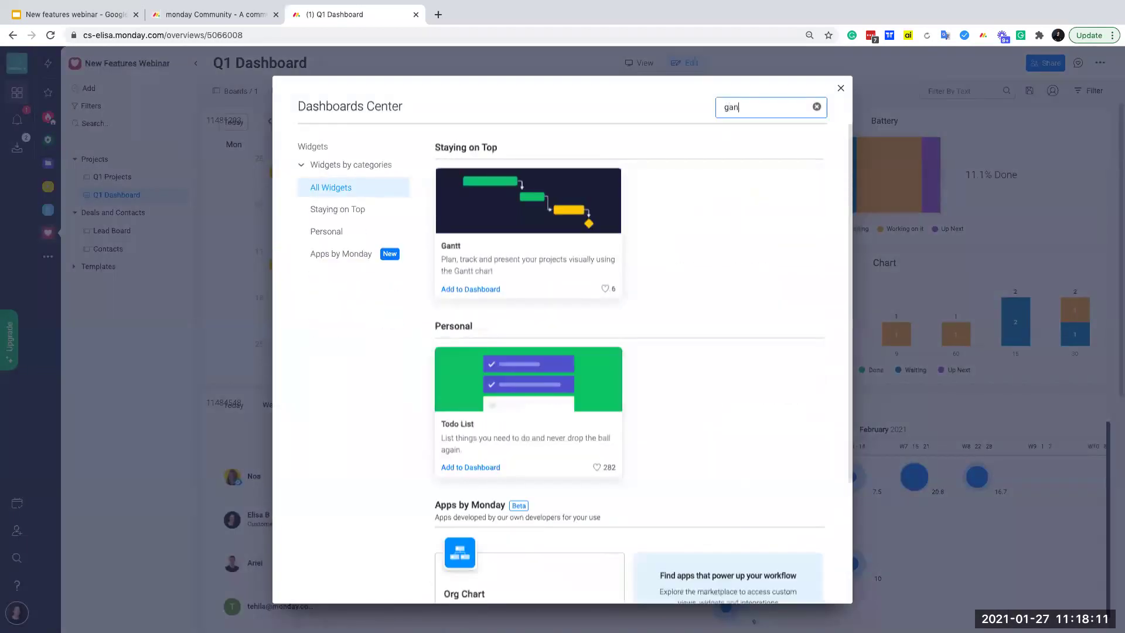
{"action": "type", "text": "tt"}
{"action": "left_click", "coordinate": [540, 276]}
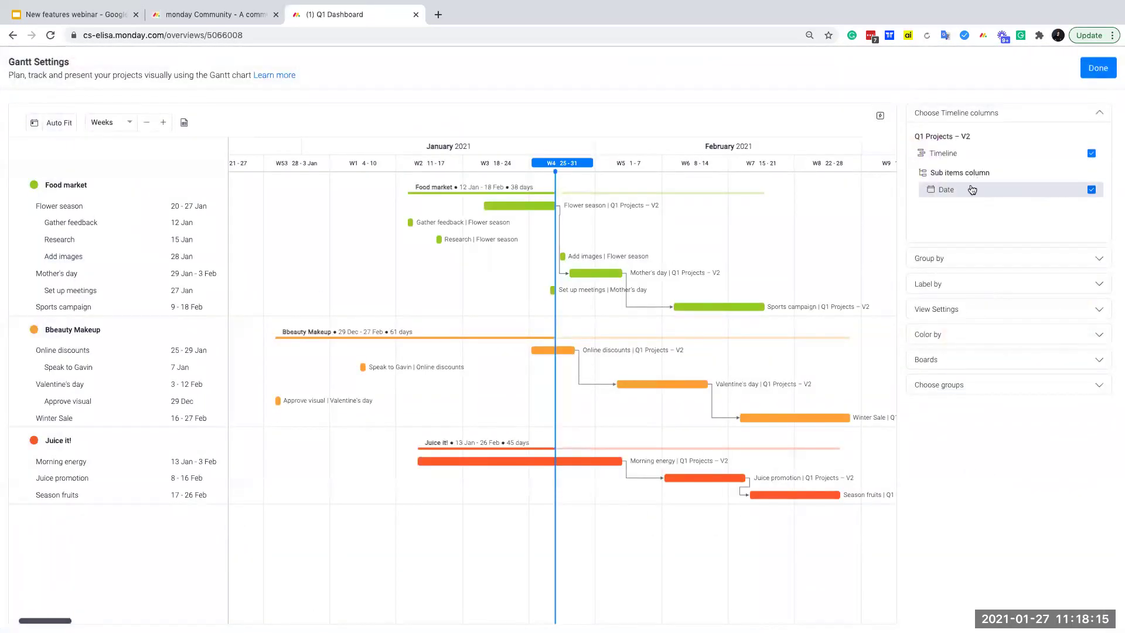
{"action": "left_click", "coordinate": [1096, 68]}
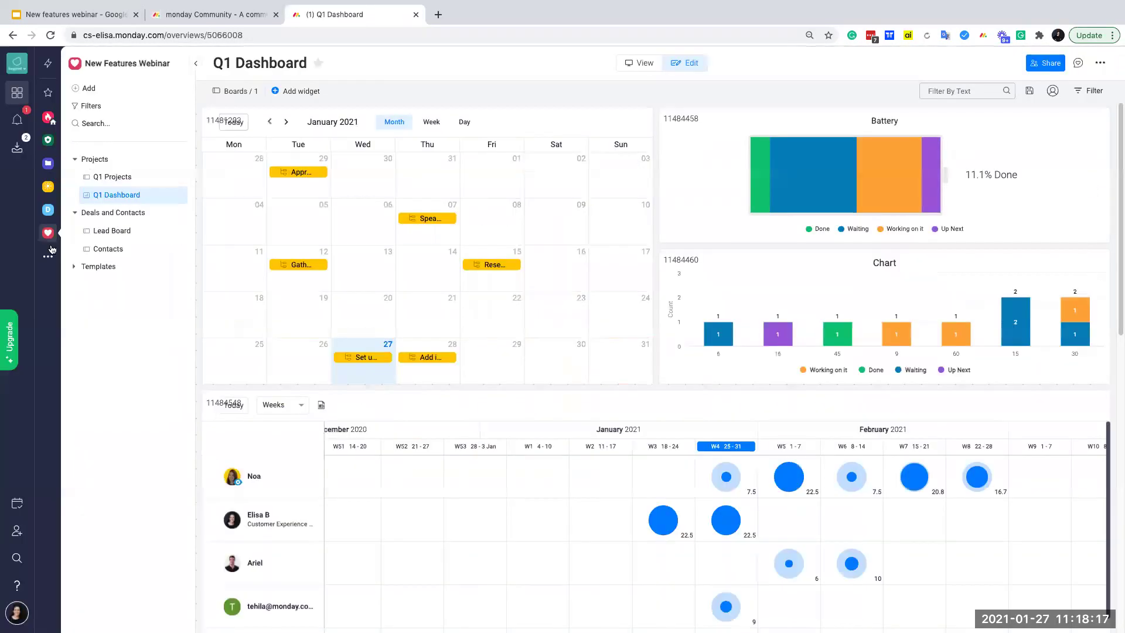
{"action": "scroll", "coordinate": [623, 381], "scroll_direction": "down", "scroll_amount": 5}
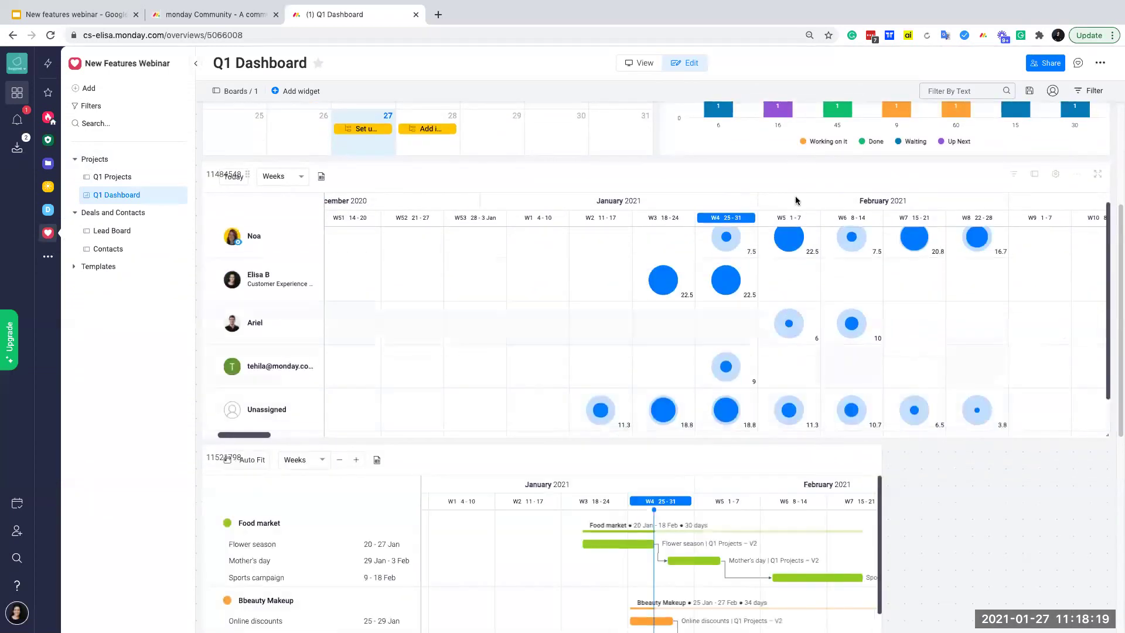
{"action": "scroll", "coordinate": [795, 201], "scroll_direction": "up", "scroll_amount": 2}
Step: Open the Q1 Projects board and switch it from the Gantt view to the Main Table view
{"action": "left_click", "coordinate": [120, 178]}
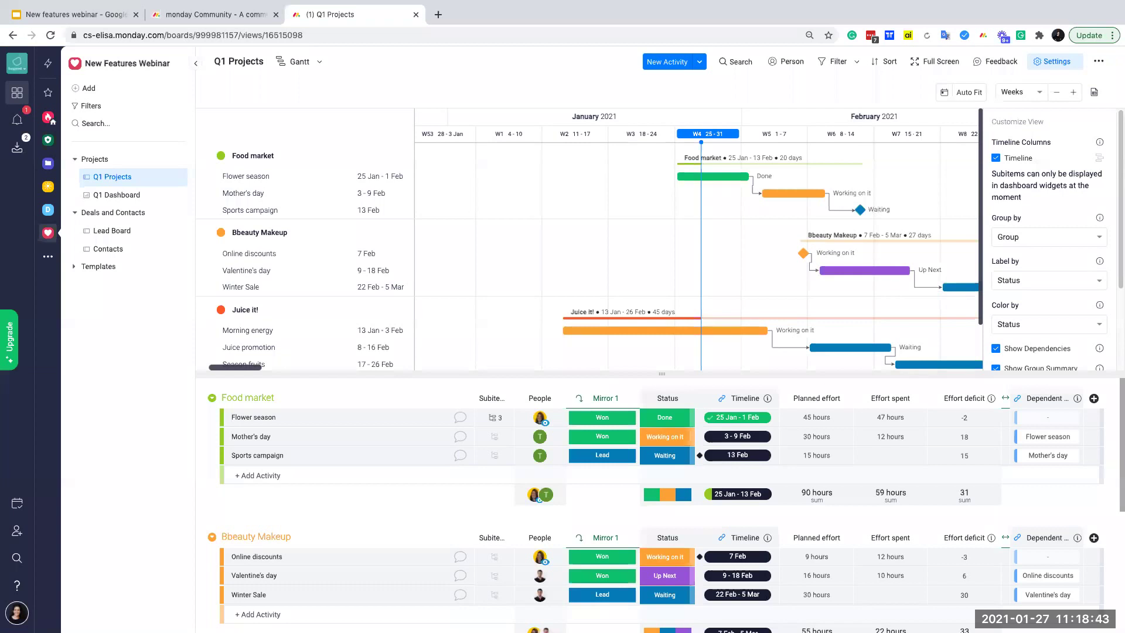
{"action": "left_click", "coordinate": [308, 63]}
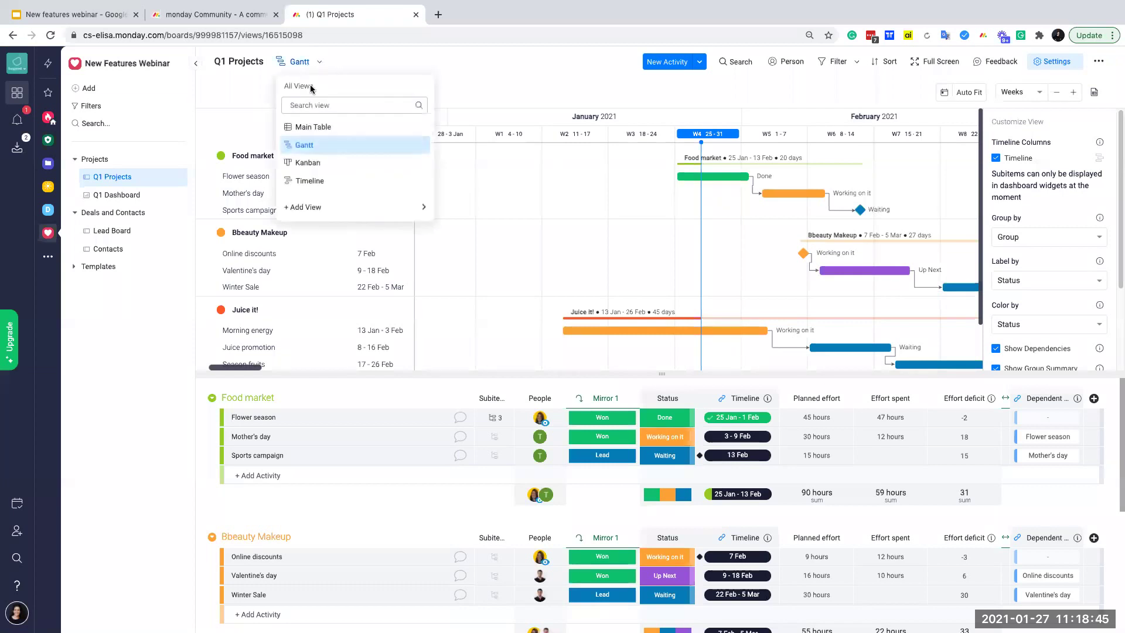
{"action": "left_click", "coordinate": [317, 128]}
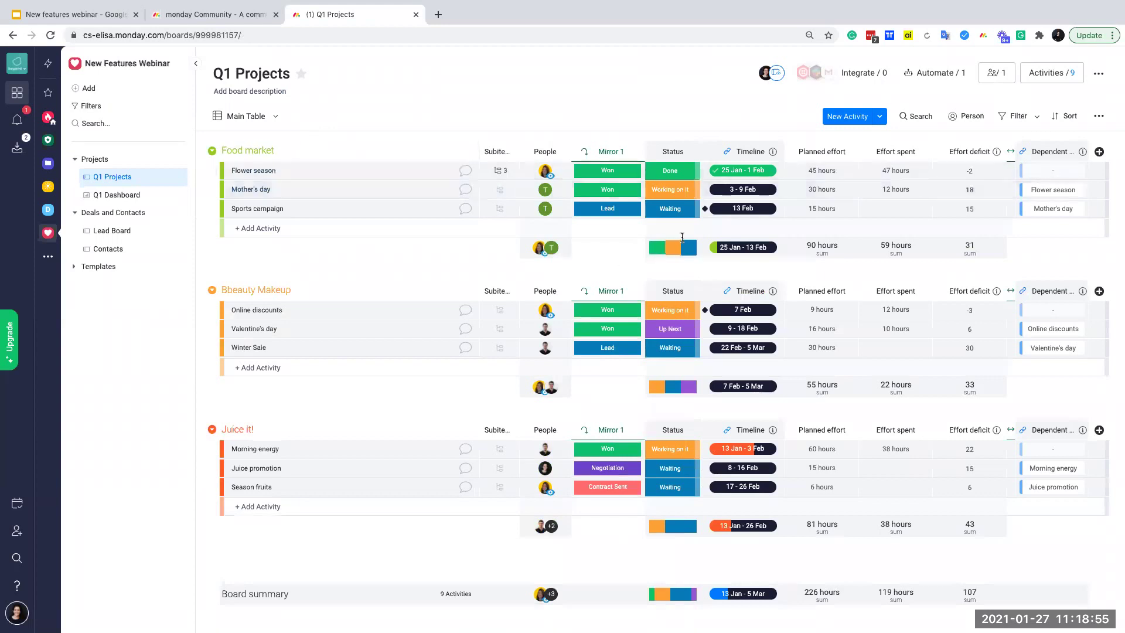
Step: Try quick filters for the Flower season activity and for the first listed person, clearing each one again
{"action": "left_click", "coordinate": [1016, 119]}
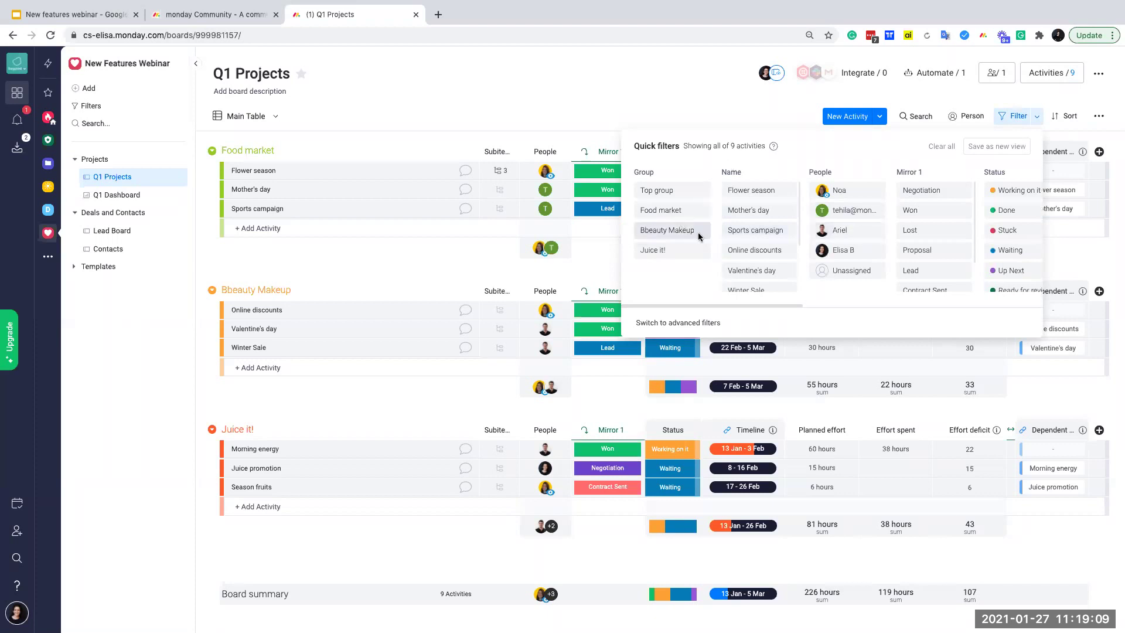
{"action": "left_click", "coordinate": [762, 192]}
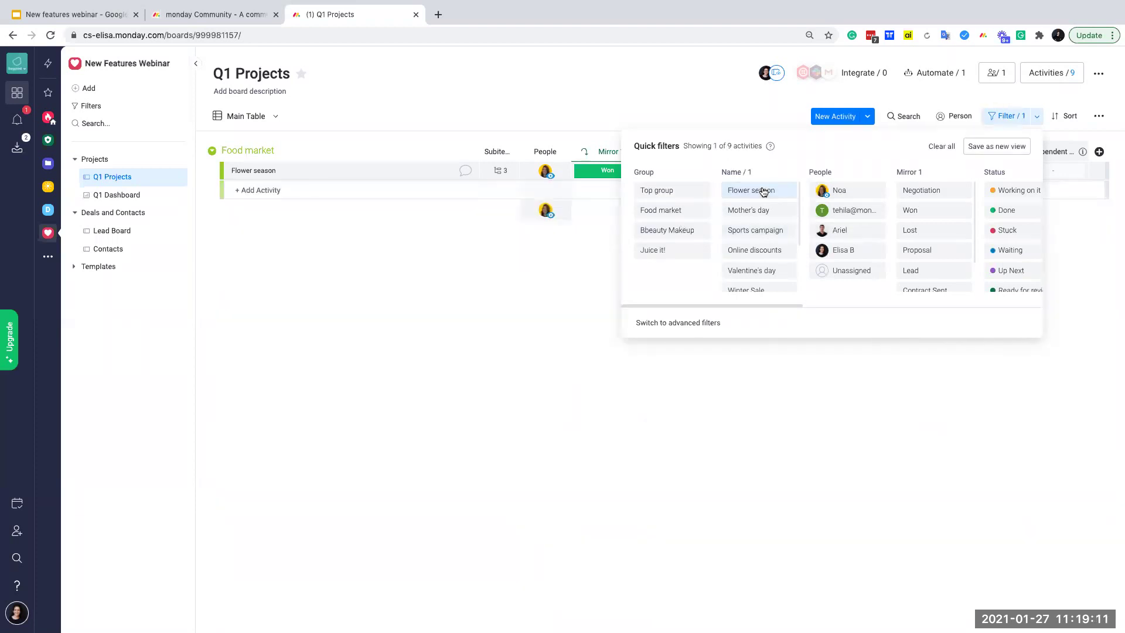
{"action": "left_click", "coordinate": [762, 191]}
{"action": "left_click", "coordinate": [870, 191]}
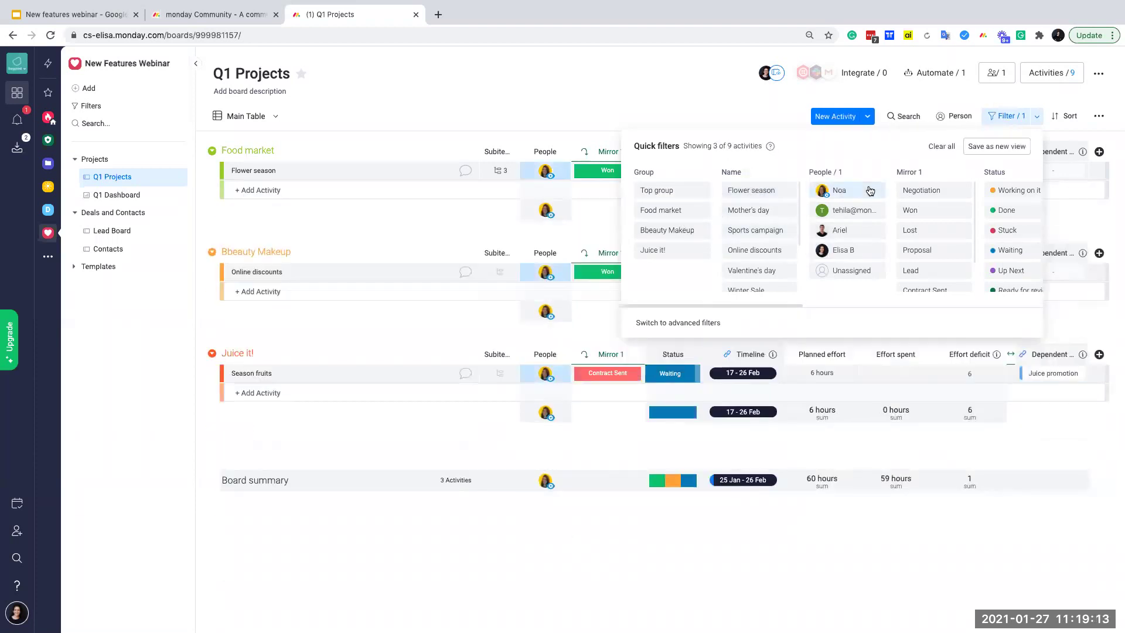
{"action": "left_click", "coordinate": [870, 191]}
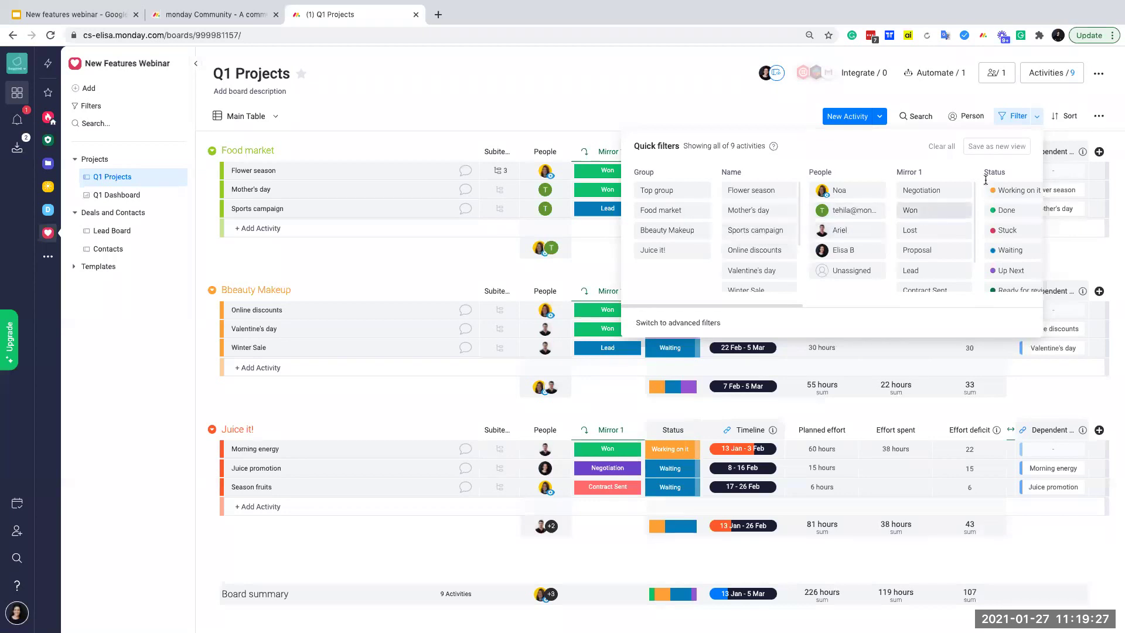
{"action": "left_click", "coordinate": [851, 189]}
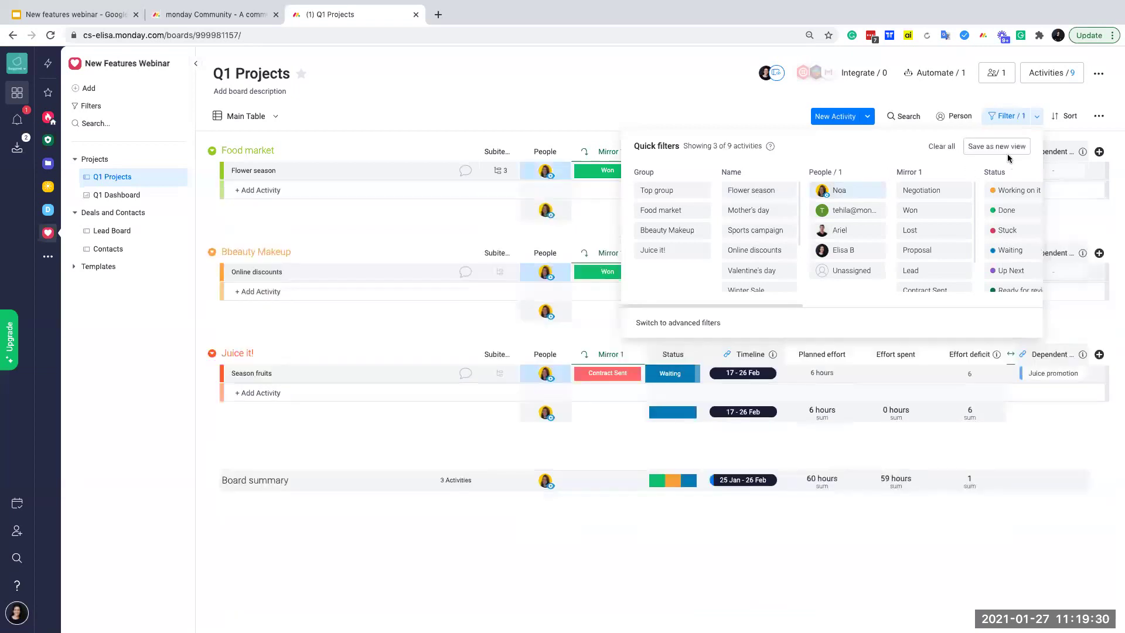
{"action": "left_click", "coordinate": [871, 188]}
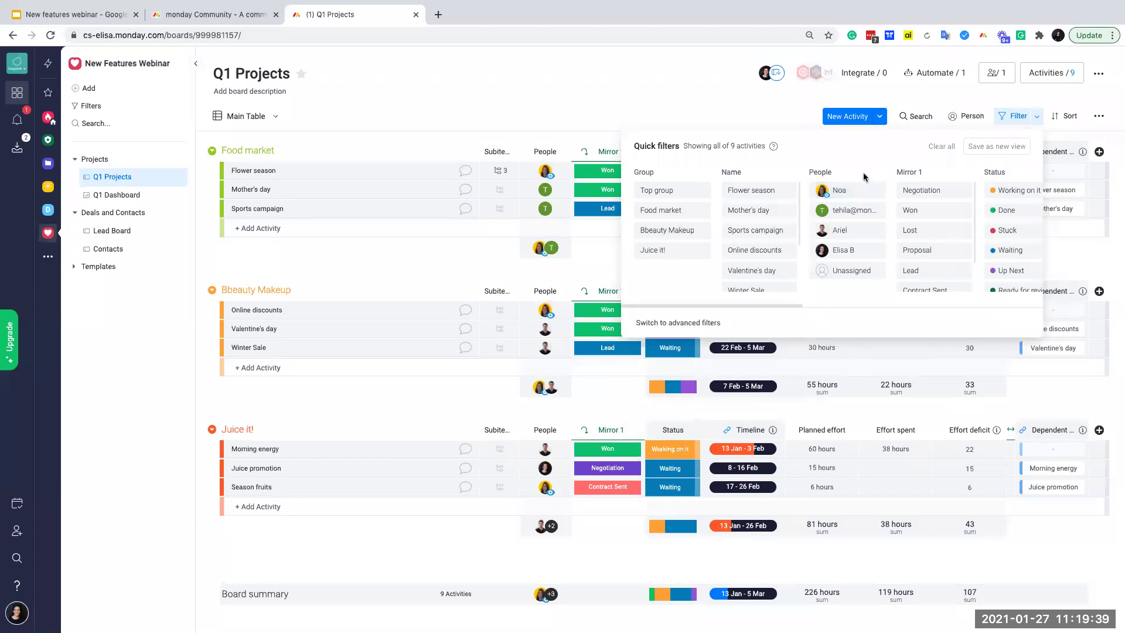
Step: Set an advanced filter where Status is any of Working on it, Done and the blue status starting with F
{"action": "left_click", "coordinate": [1038, 117]}
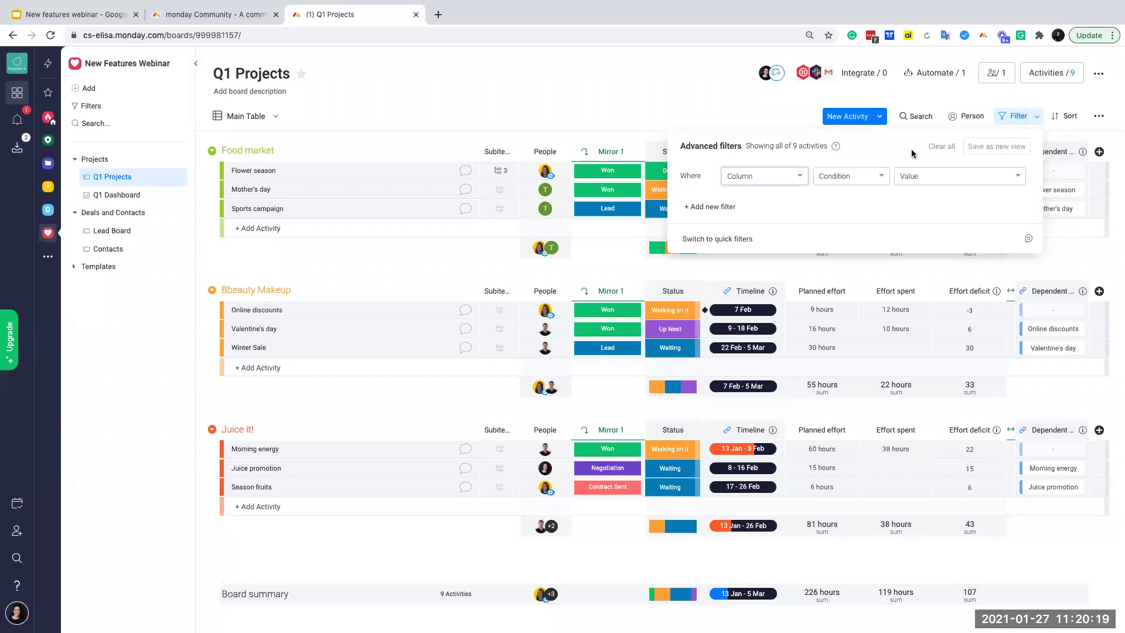
{"action": "left_click", "coordinate": [741, 175]}
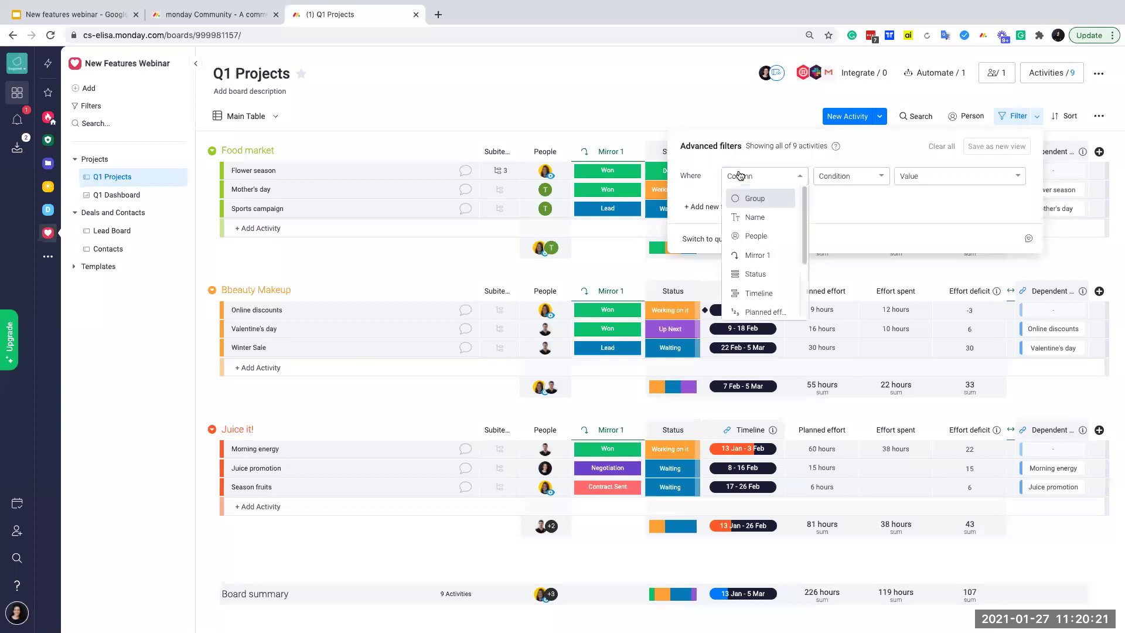
{"action": "left_click", "coordinate": [736, 278]}
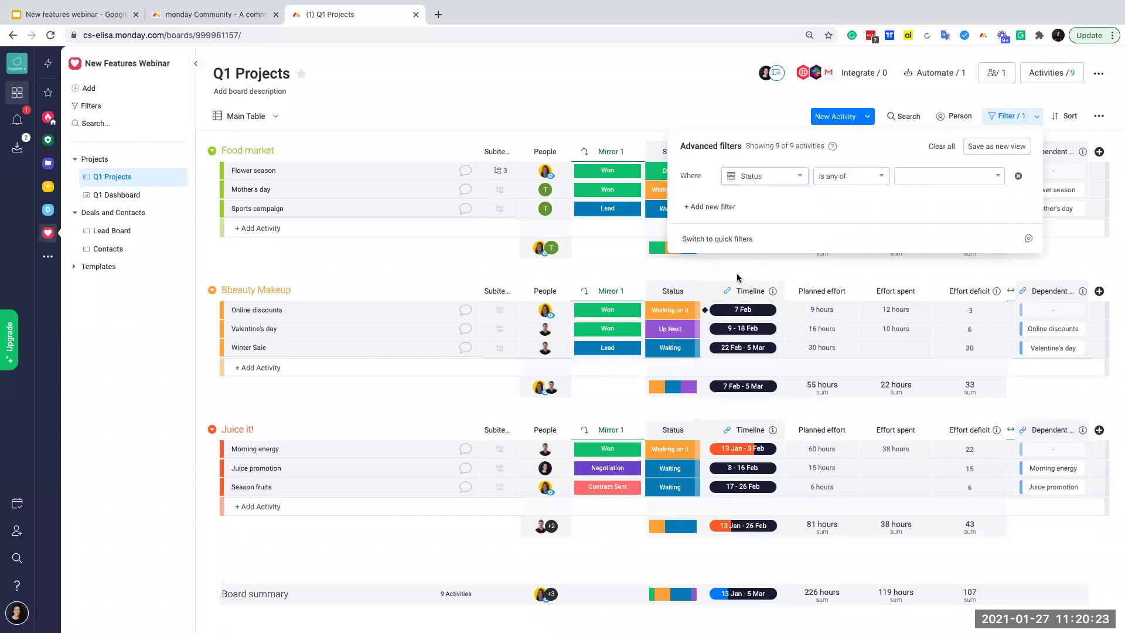
{"action": "left_click", "coordinate": [869, 182]}
{"action": "left_click", "coordinate": [864, 195]}
{"action": "left_click", "coordinate": [939, 182]}
{"action": "left_click", "coordinate": [930, 195]}
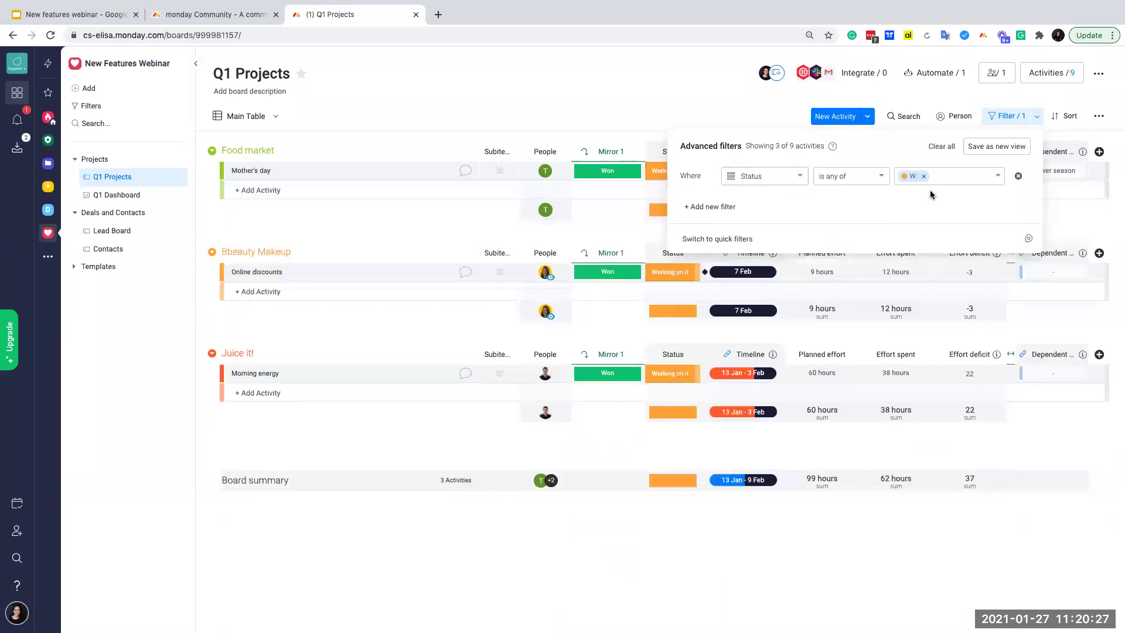
{"action": "left_click", "coordinate": [946, 176]}
{"action": "left_click", "coordinate": [937, 201]}
{"action": "left_click", "coordinate": [981, 186]}
{"action": "left_click", "coordinate": [945, 277]}
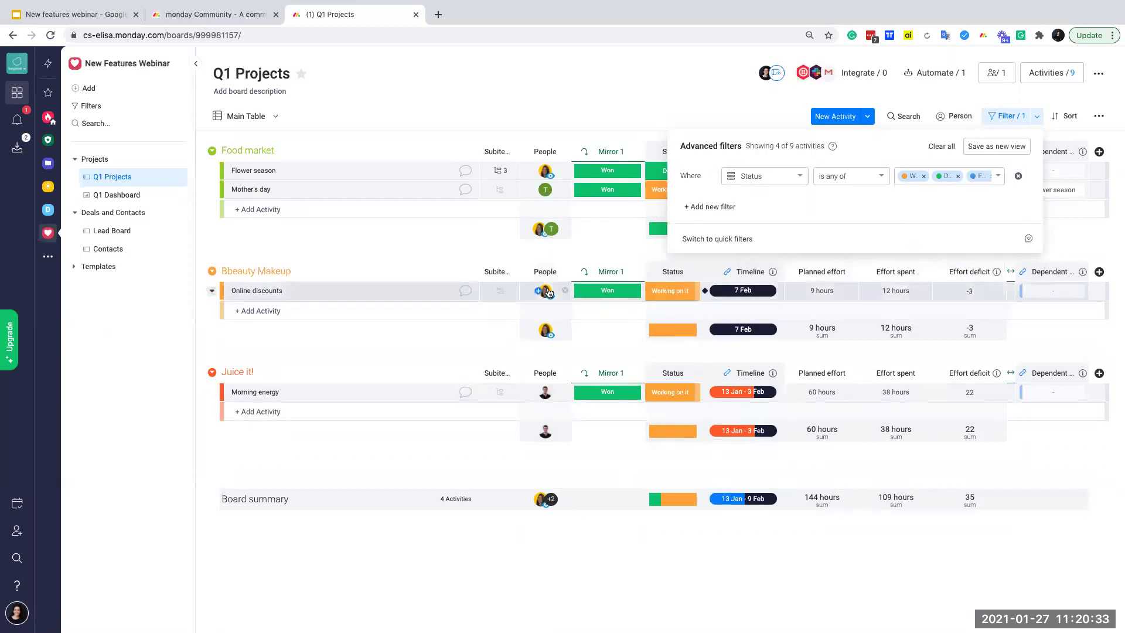
Step: Add a second filter condition where People is not any of the person assigned to Morning energy
{"action": "left_click", "coordinate": [709, 206]}
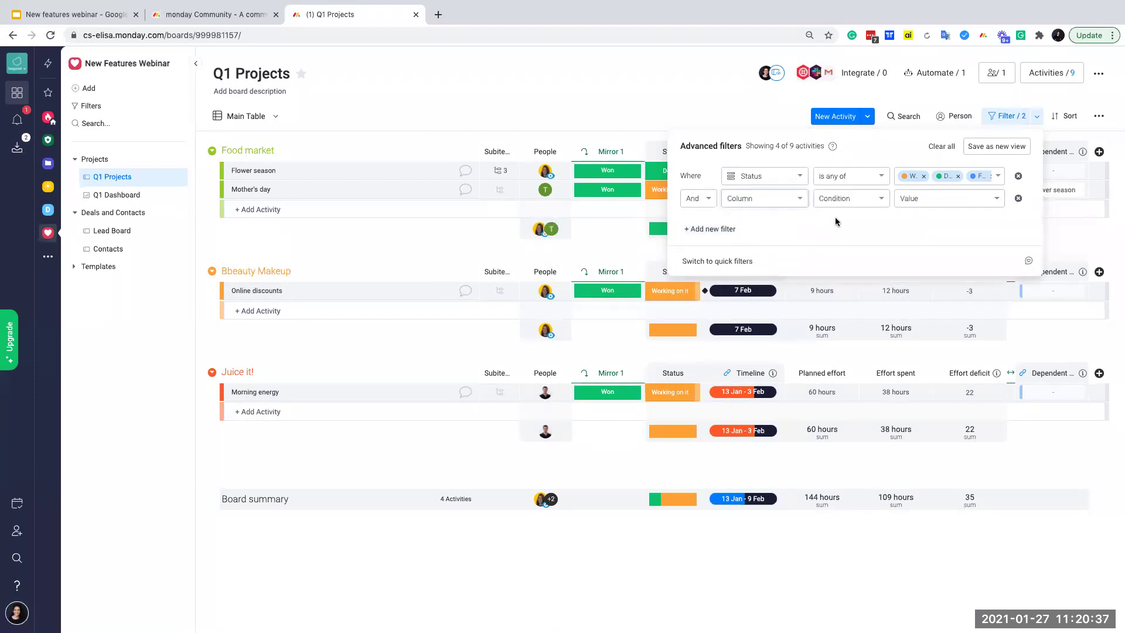
{"action": "left_click", "coordinate": [794, 199]}
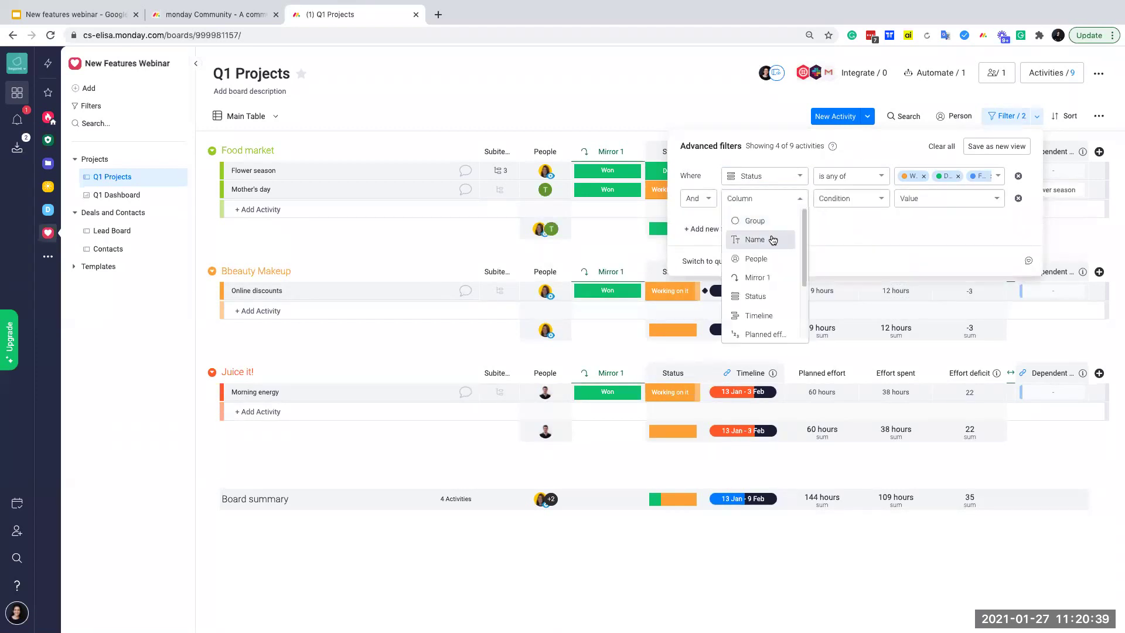
{"action": "left_click", "coordinate": [769, 260]}
{"action": "left_click", "coordinate": [836, 199]}
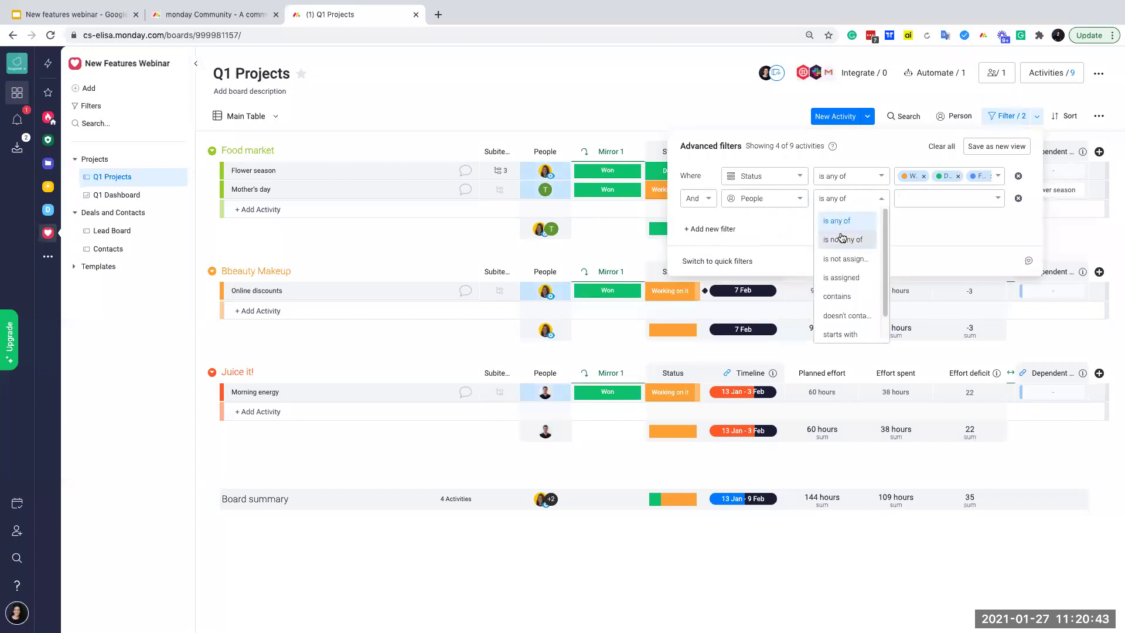
{"action": "left_click", "coordinate": [846, 259]}
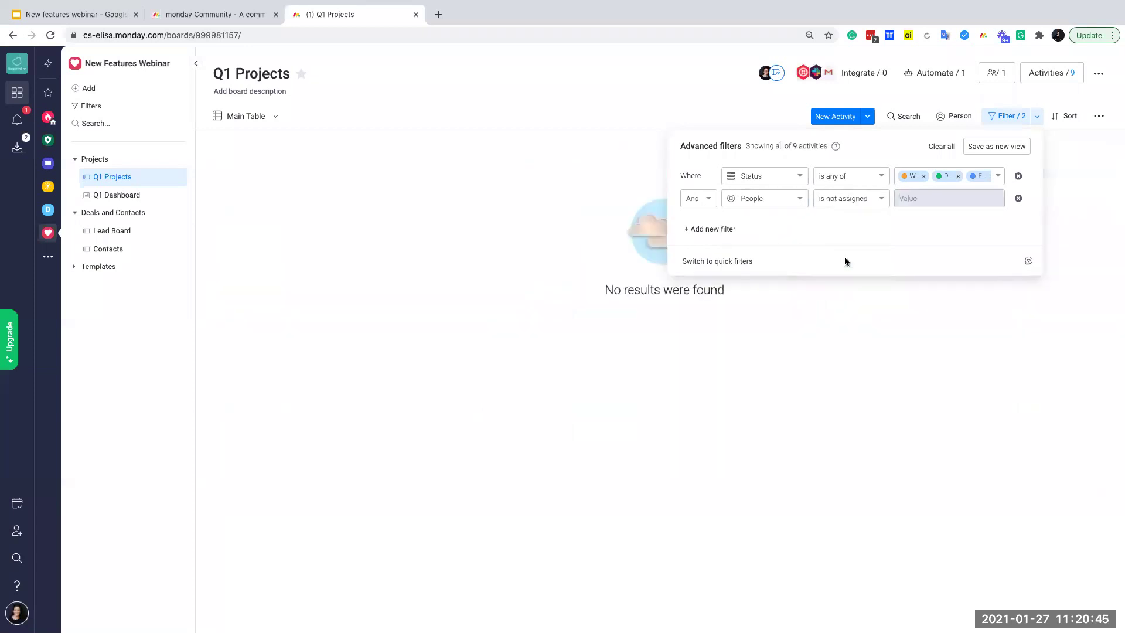
{"action": "left_click", "coordinate": [862, 202]}
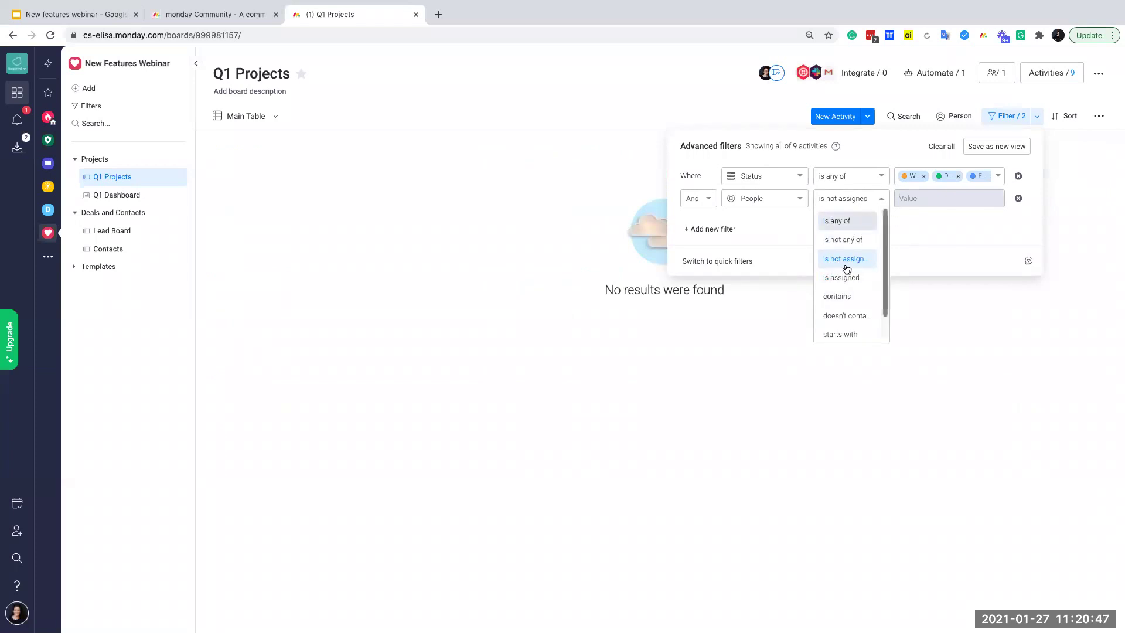
{"action": "left_click", "coordinate": [845, 240]}
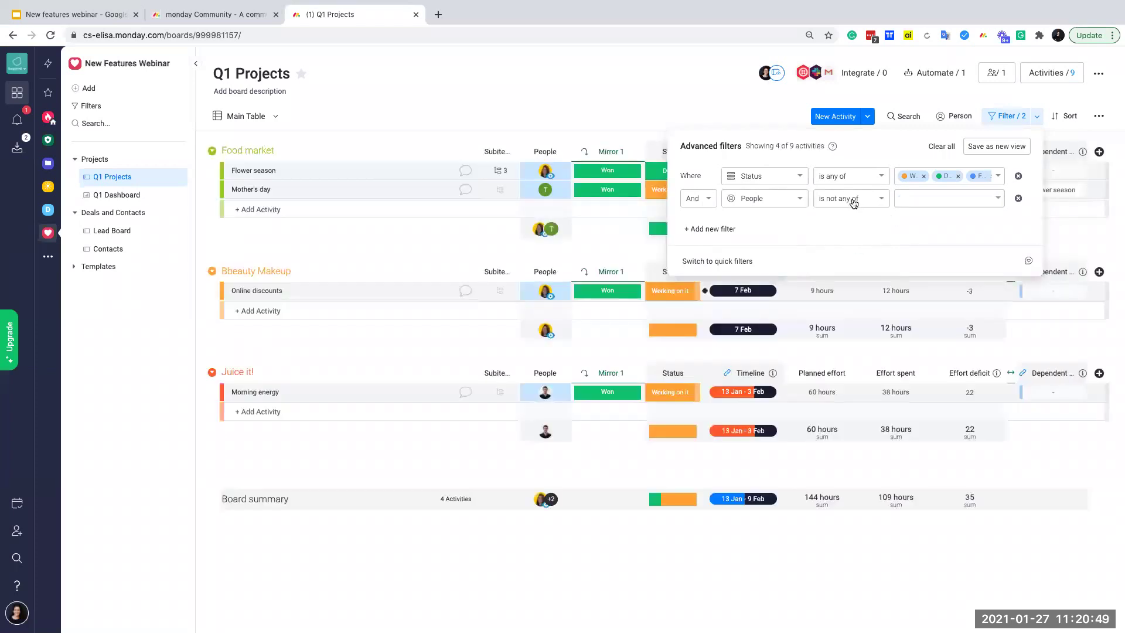
{"action": "left_click", "coordinate": [943, 199]}
{"action": "left_click", "coordinate": [918, 237]}
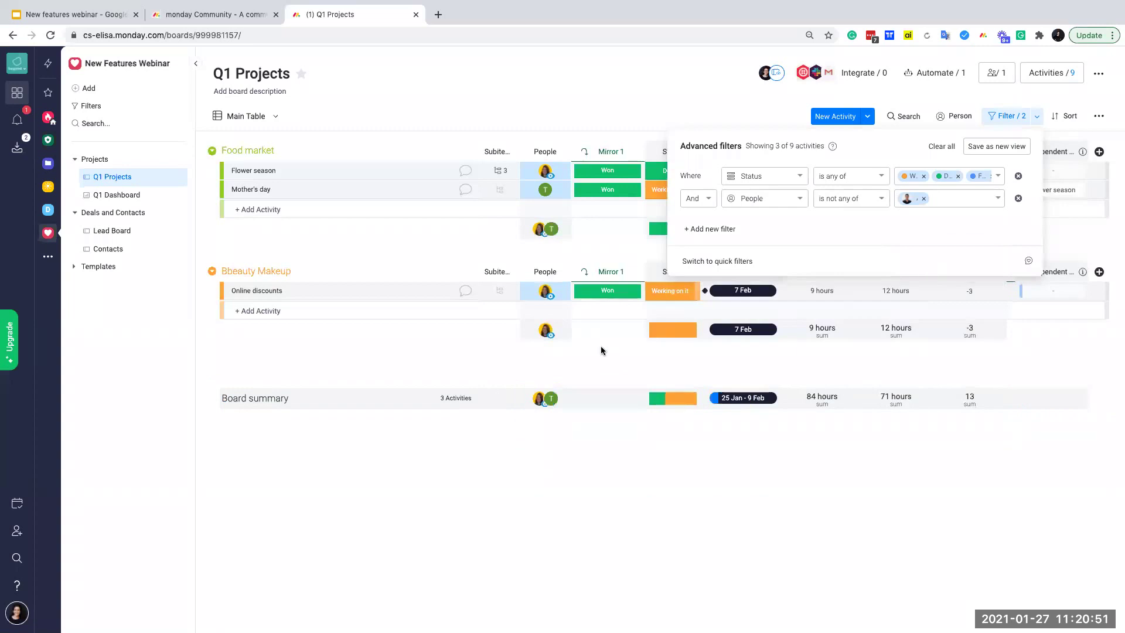
Step: Join the two filter conditions with Or and save the filtered board as a new view named Table
{"action": "mouse_move", "coordinate": [544, 171]}
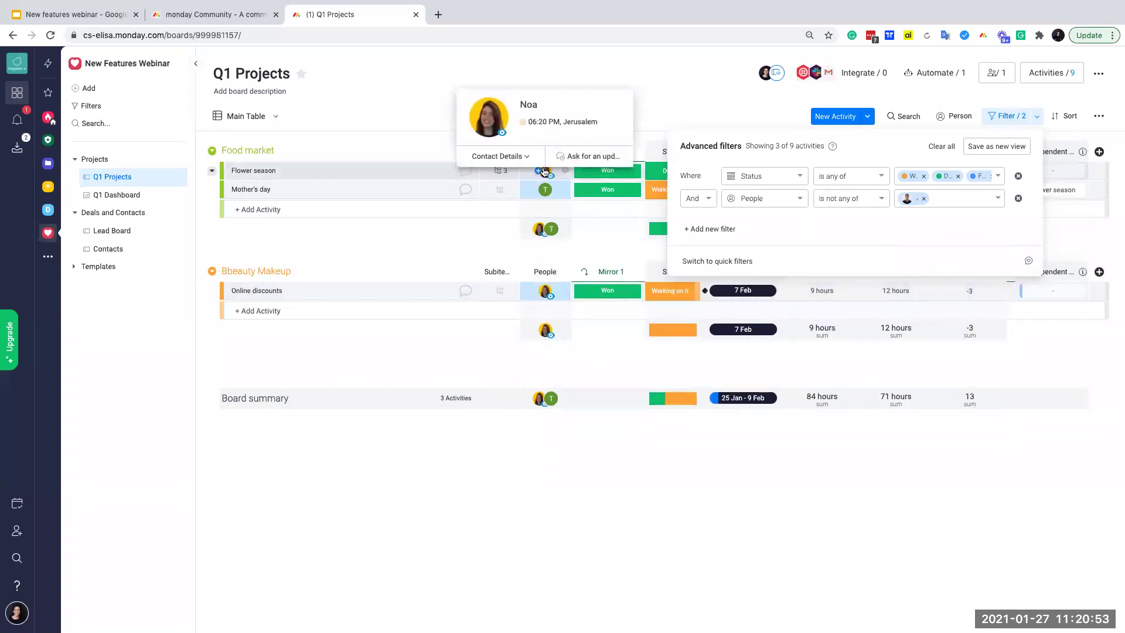
{"action": "left_click", "coordinate": [700, 199]}
{"action": "left_click", "coordinate": [697, 238]}
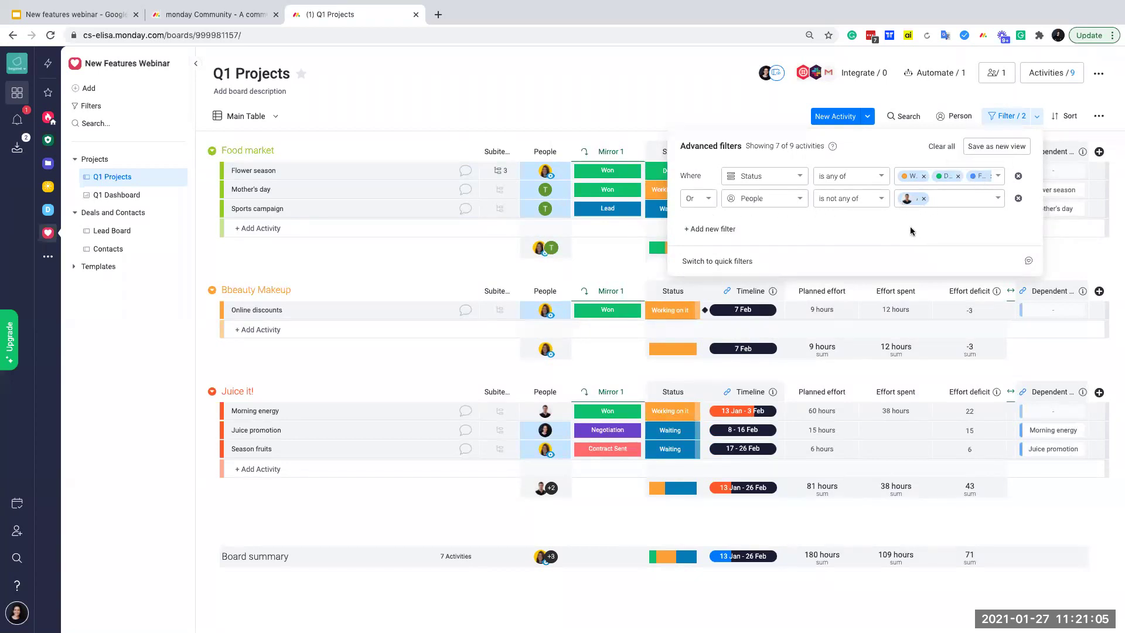
{"action": "left_click", "coordinate": [996, 150]}
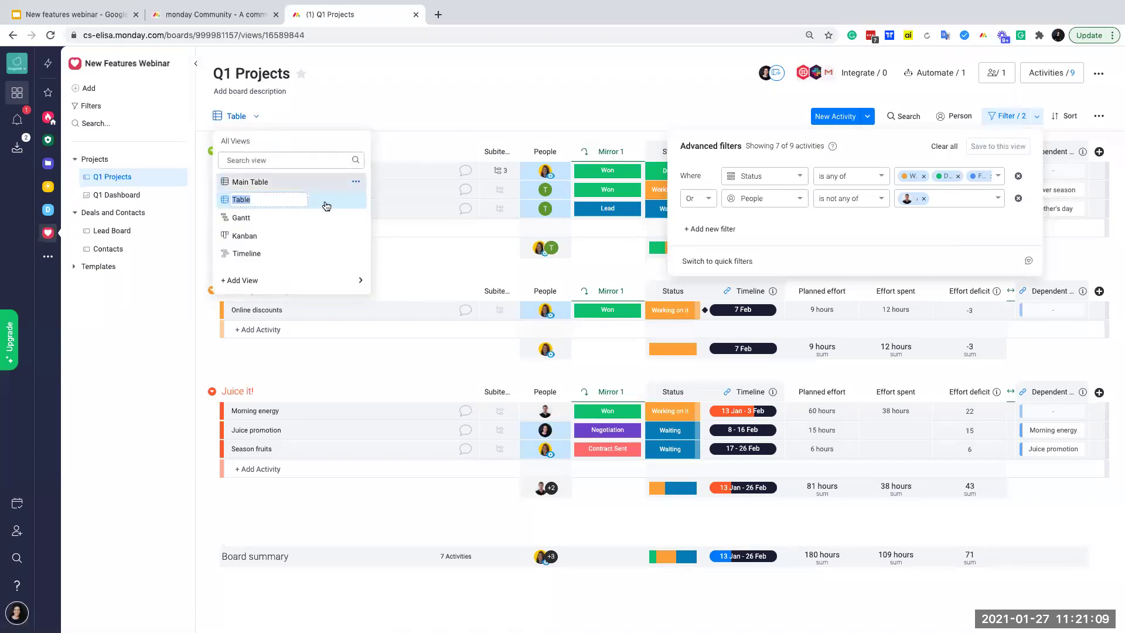
{"action": "left_click", "coordinate": [378, 120]}
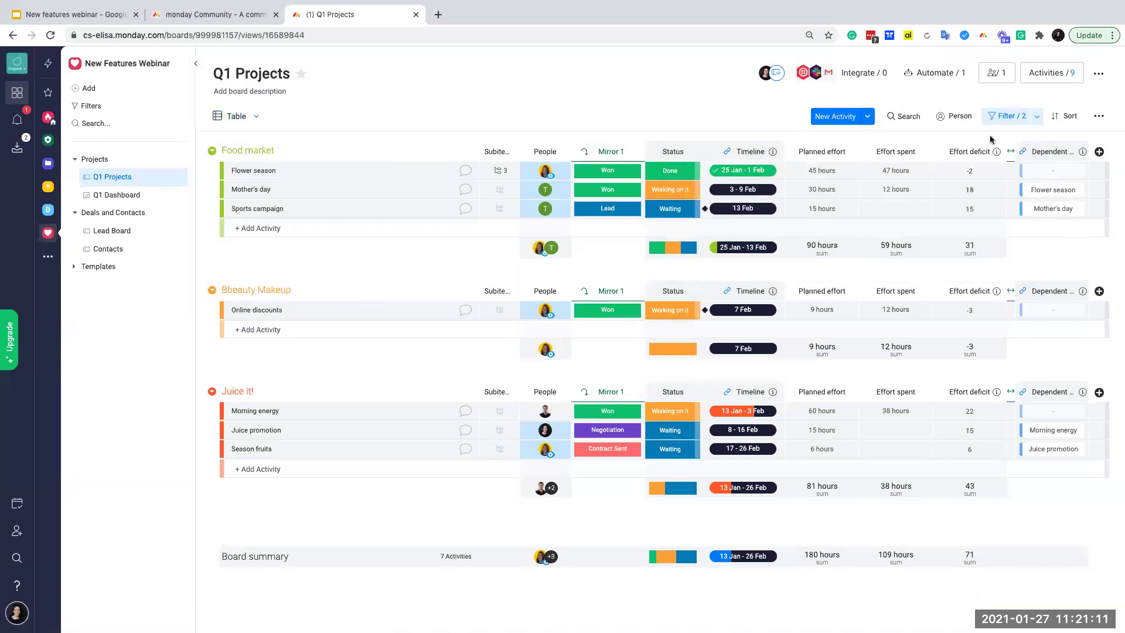
Step: Remove the Status and People conditions from the Table view's advanced filter
{"action": "left_click", "coordinate": [1022, 121]}
{"action": "left_click", "coordinate": [1018, 177]}
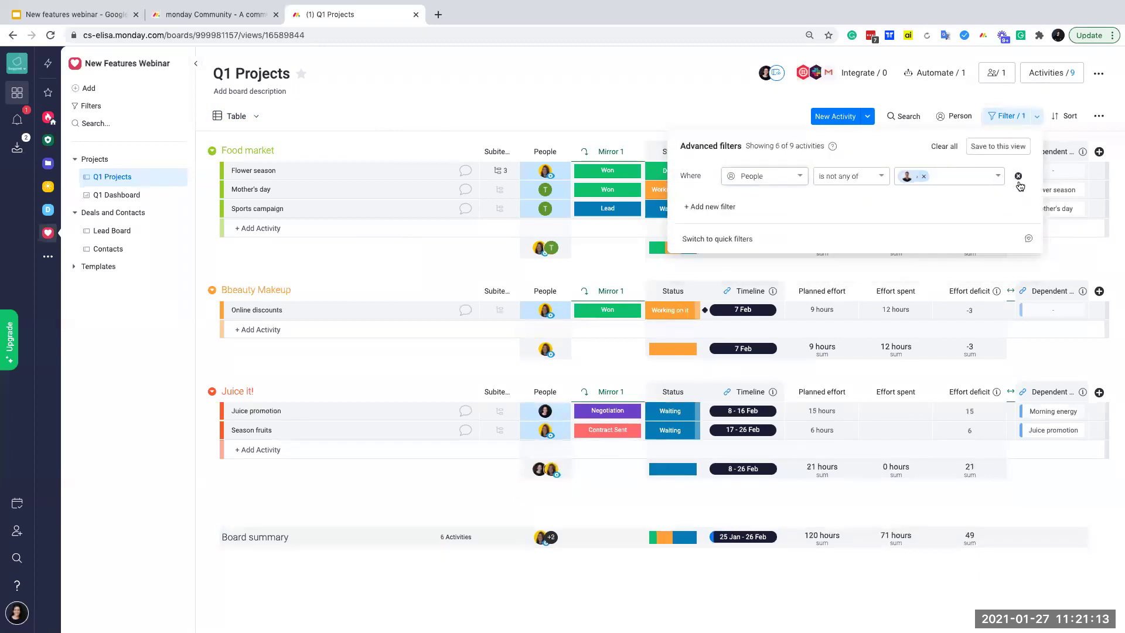
{"action": "left_click", "coordinate": [1018, 176]}
Step: Set an advanced filter where Timeline starts on This week
{"action": "left_click", "coordinate": [779, 176]}
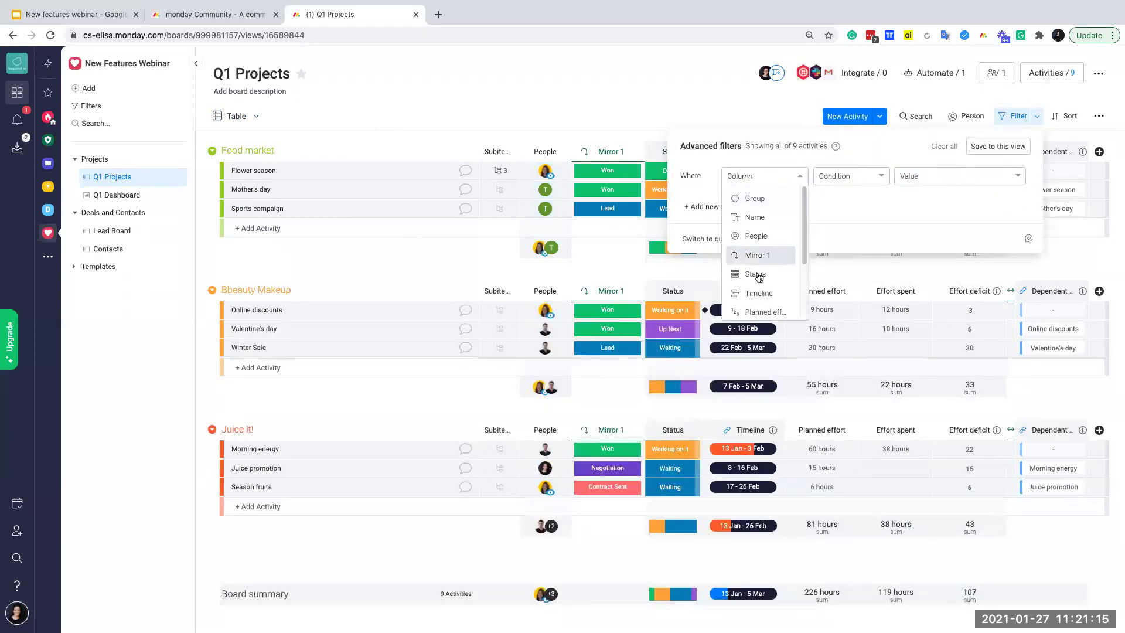
{"action": "left_click", "coordinate": [773, 293]}
{"action": "left_click", "coordinate": [849, 176]}
{"action": "left_click", "coordinate": [843, 269]}
{"action": "left_click", "coordinate": [930, 179]}
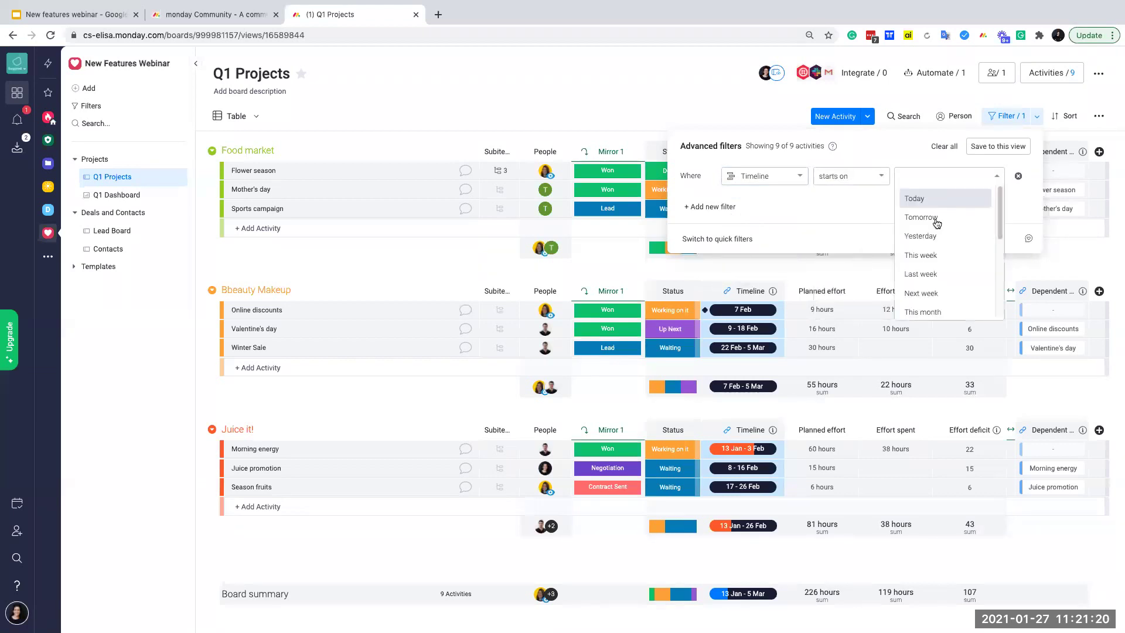
{"action": "left_click", "coordinate": [925, 257]}
Step: Try the Timeline starts on filter with Today, Tomorrow, Last week and This month
{"action": "left_click", "coordinate": [923, 184]}
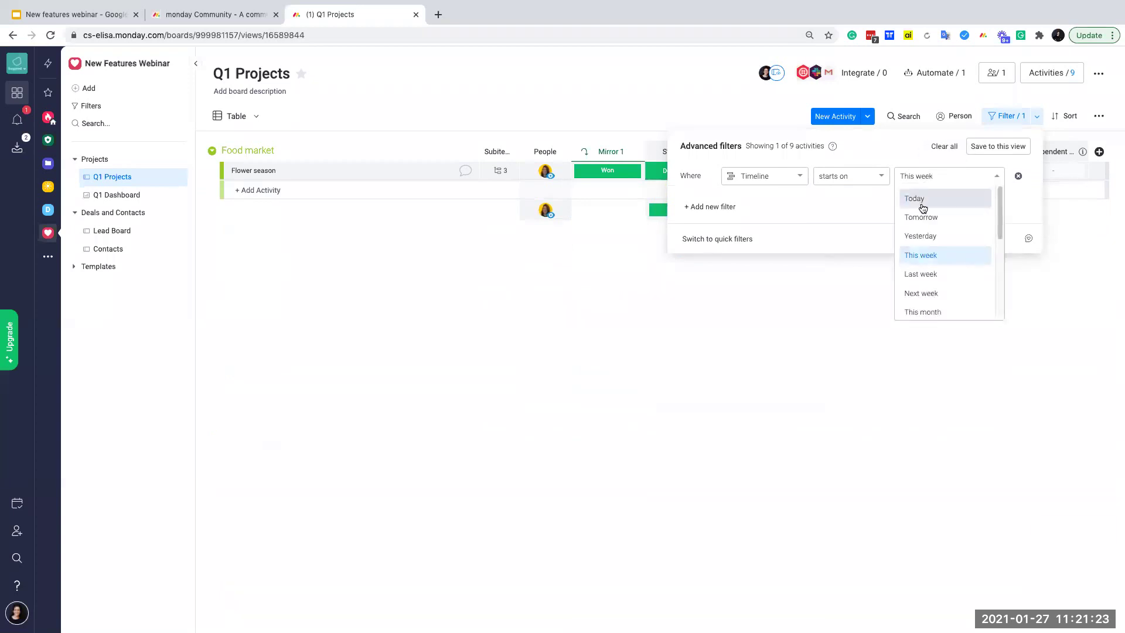
{"action": "left_click", "coordinate": [923, 200]}
{"action": "left_click", "coordinate": [943, 180]}
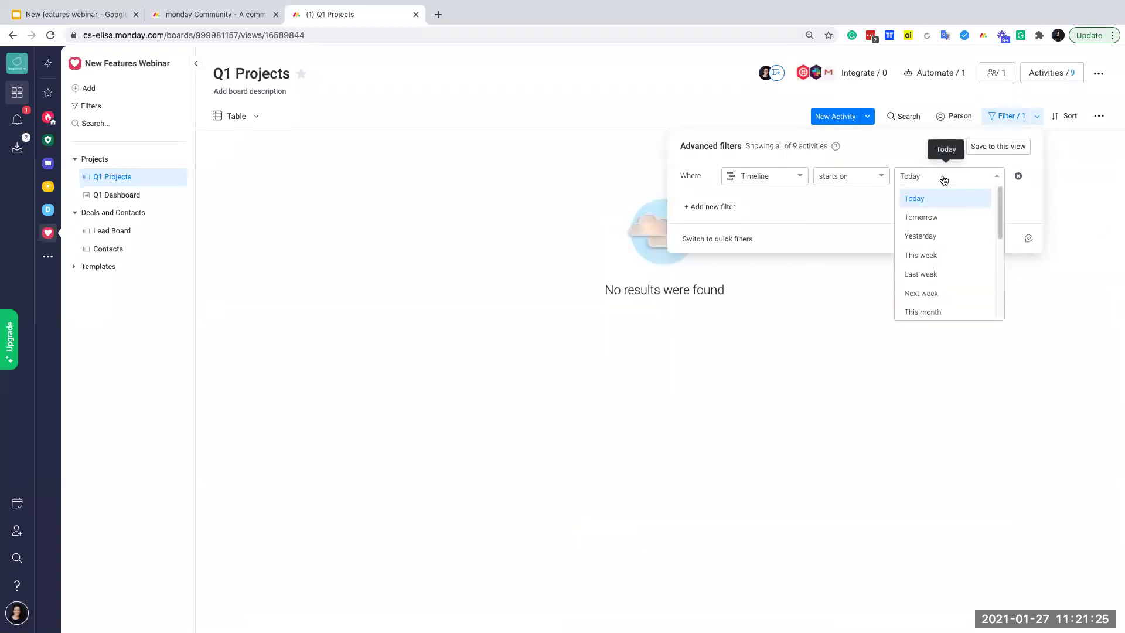
{"action": "left_click", "coordinate": [943, 218]}
{"action": "left_click", "coordinate": [939, 184]}
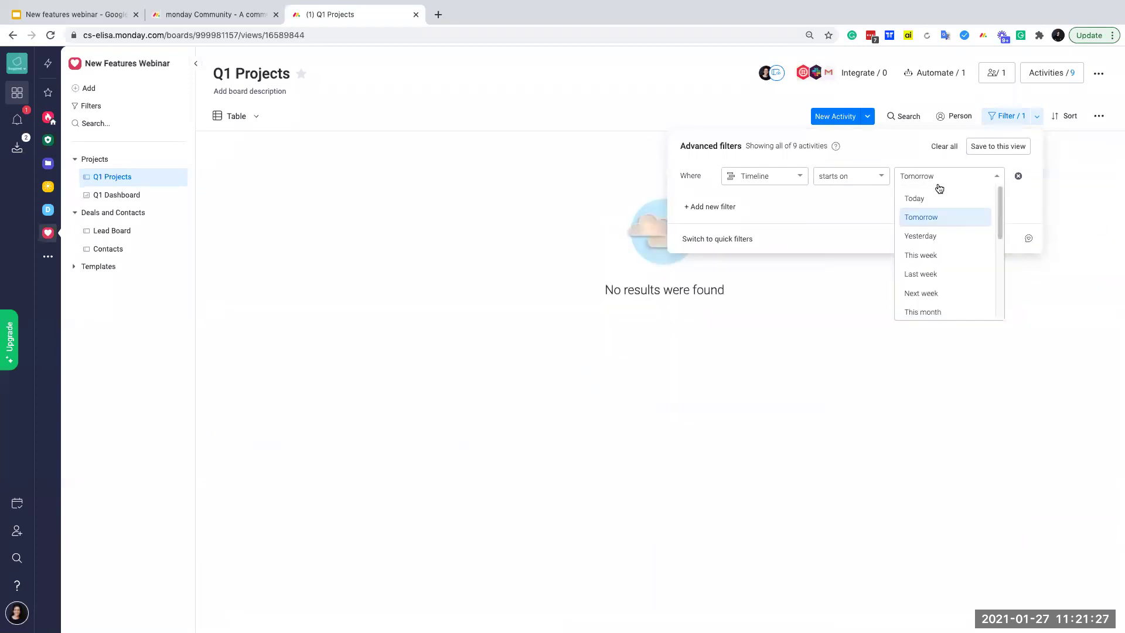
{"action": "left_click", "coordinate": [936, 274]}
{"action": "left_click", "coordinate": [925, 177]}
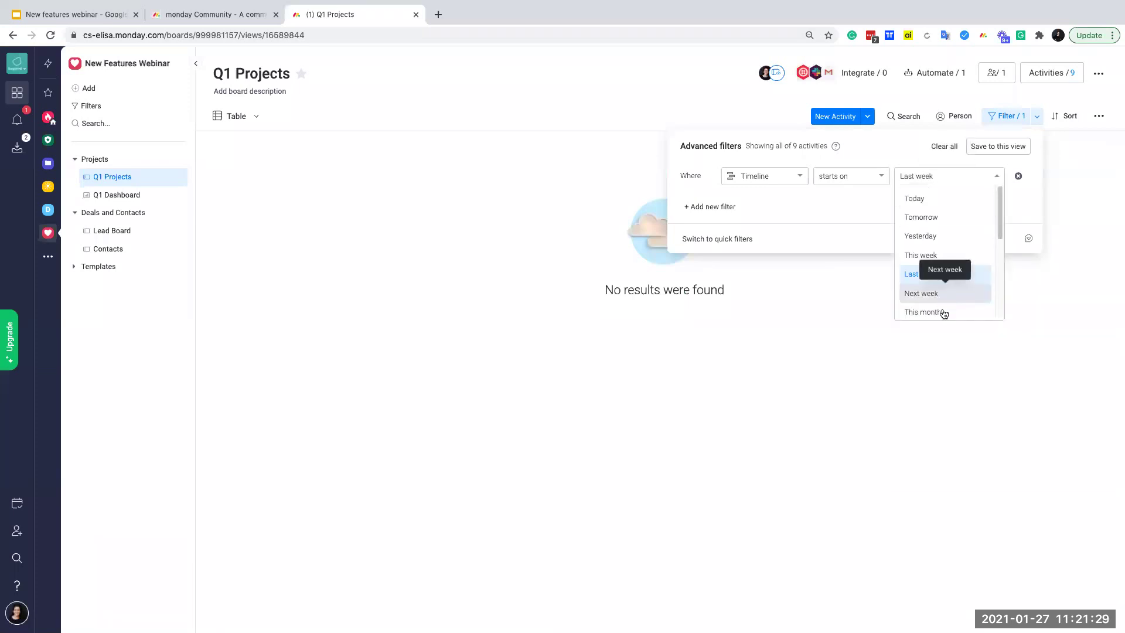
{"action": "left_click", "coordinate": [932, 312]}
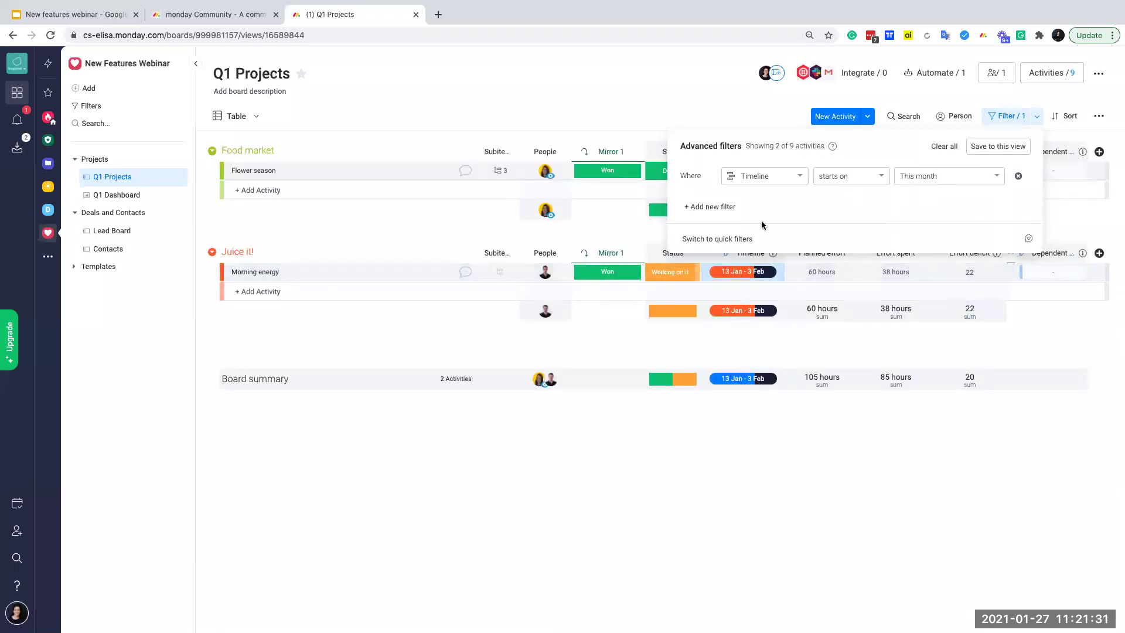
{"action": "left_click", "coordinate": [867, 178]}
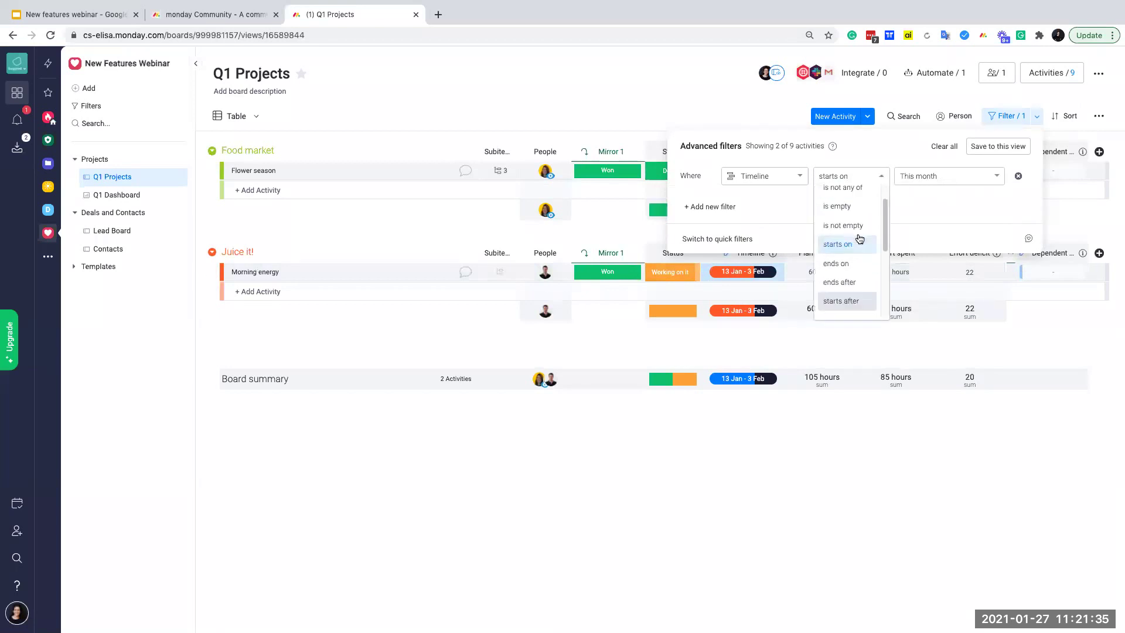
Step: Switch the filter condition to the Effort spent column, look through its comparison operators, and close the advanced filters
{"action": "left_click", "coordinate": [764, 178]}
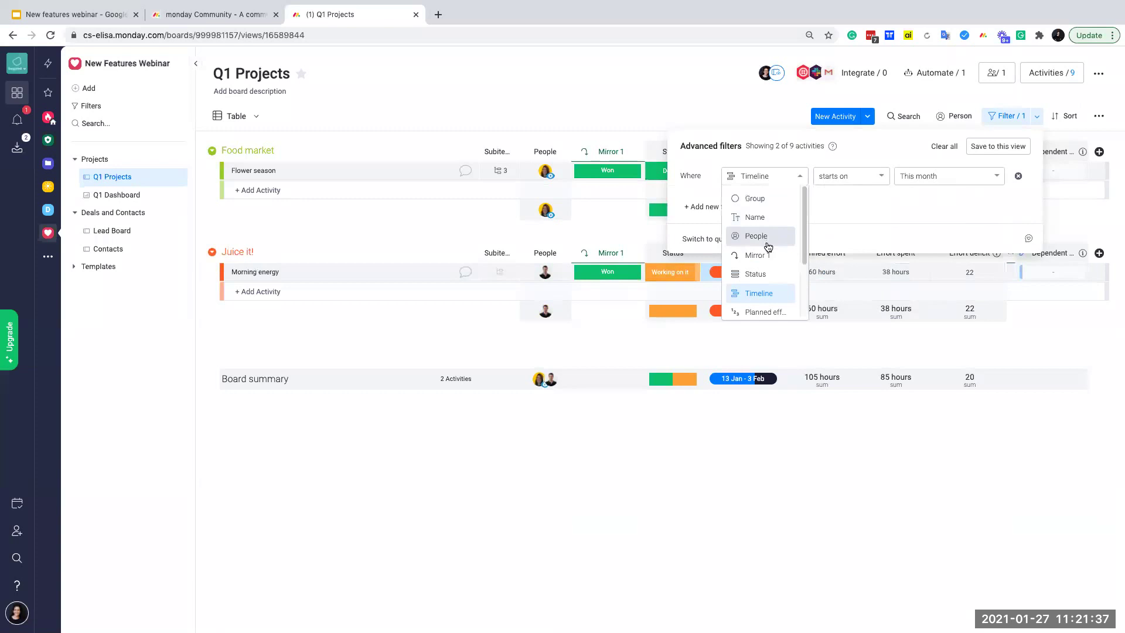
{"action": "scroll", "coordinate": [767, 246], "scroll_direction": "down", "scroll_amount": 3}
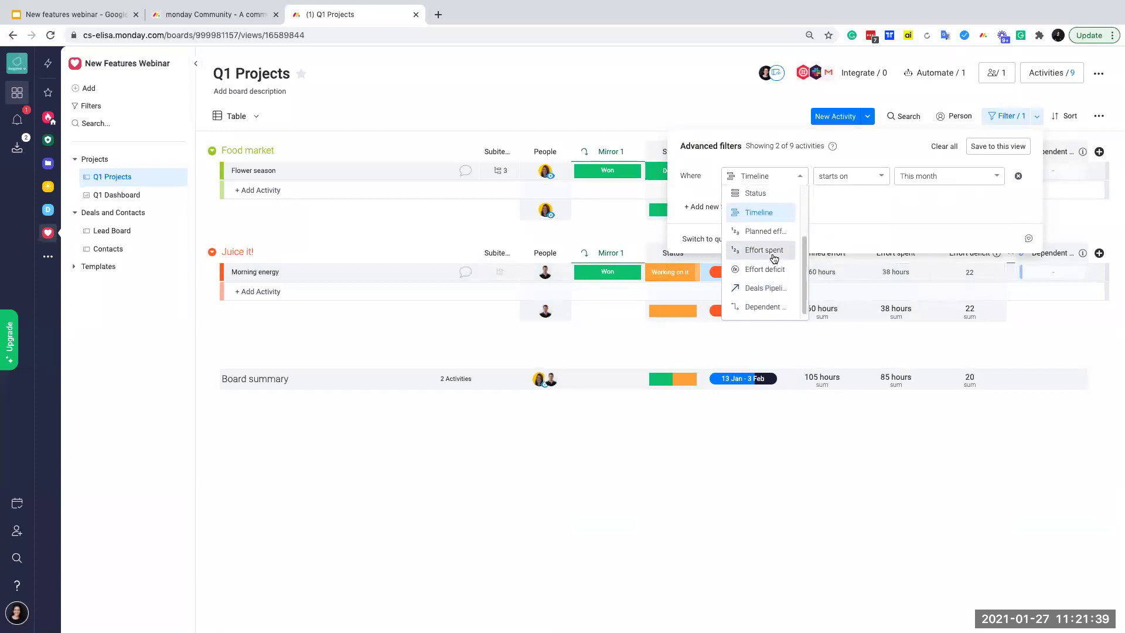
{"action": "left_click", "coordinate": [773, 250]}
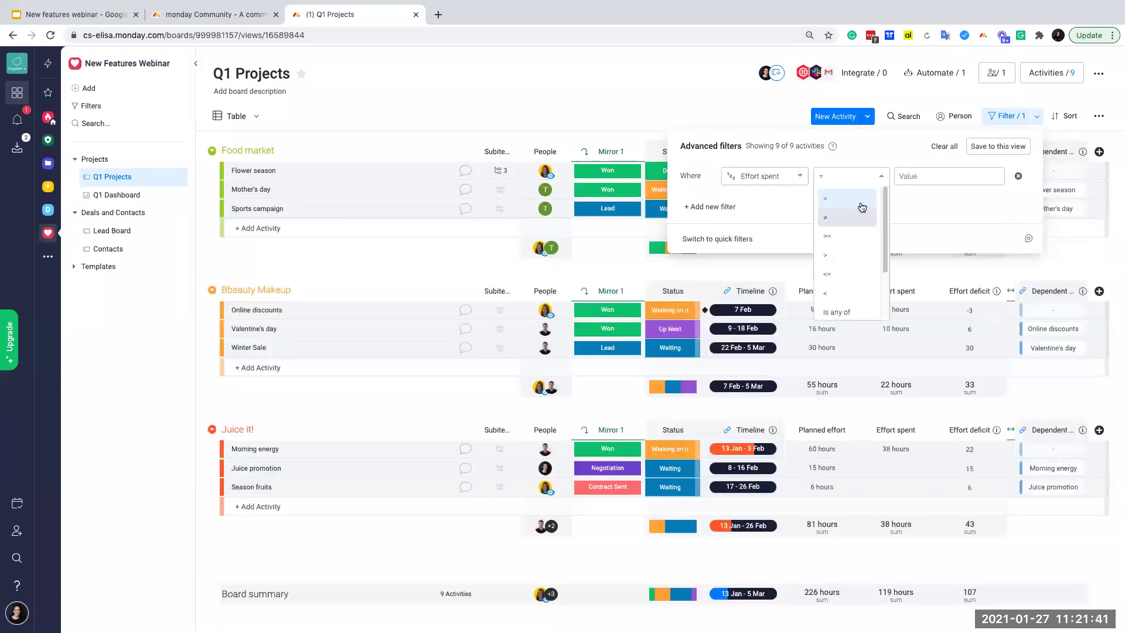
{"action": "scroll", "coordinate": [851, 267], "scroll_direction": "down", "scroll_amount": 1}
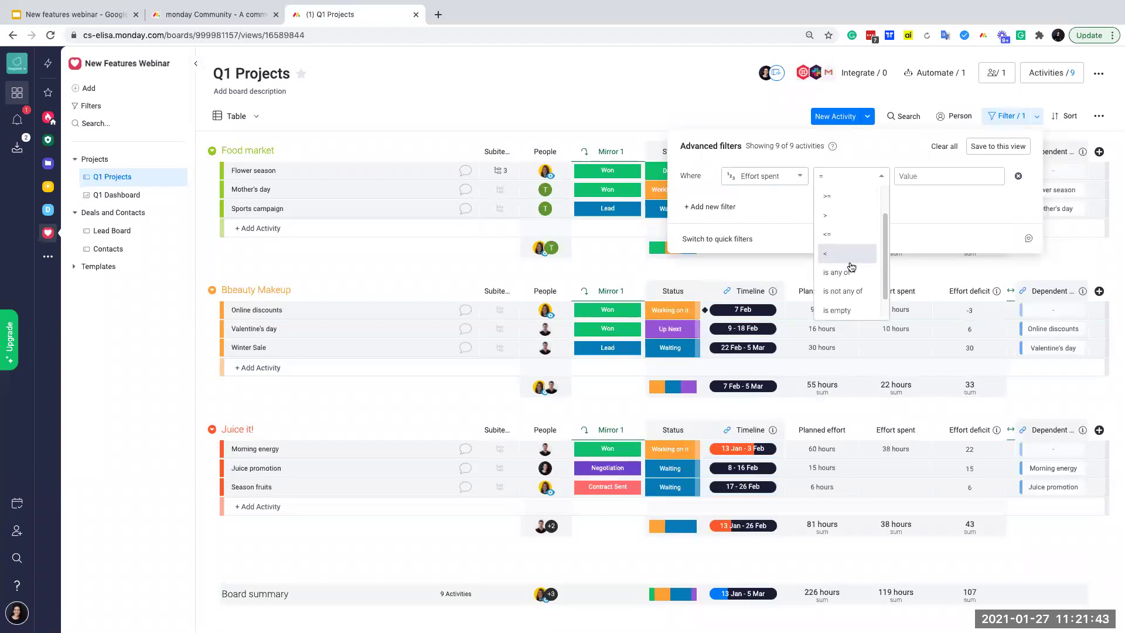
{"action": "scroll", "coordinate": [852, 269], "scroll_direction": "down", "scroll_amount": 1}
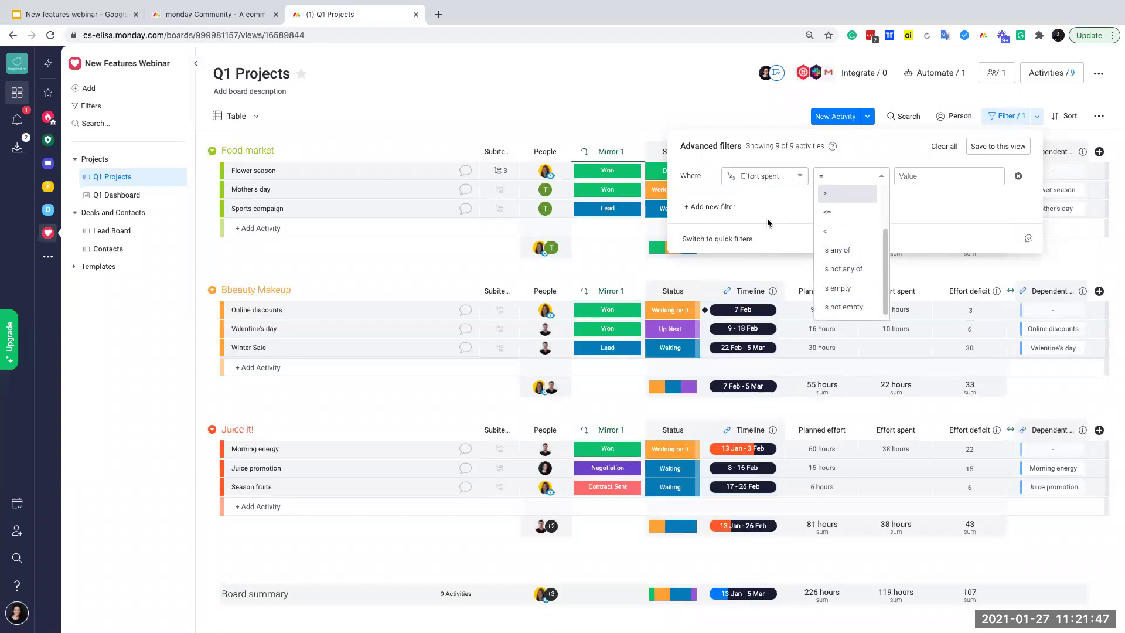
{"action": "left_click", "coordinate": [853, 193]}
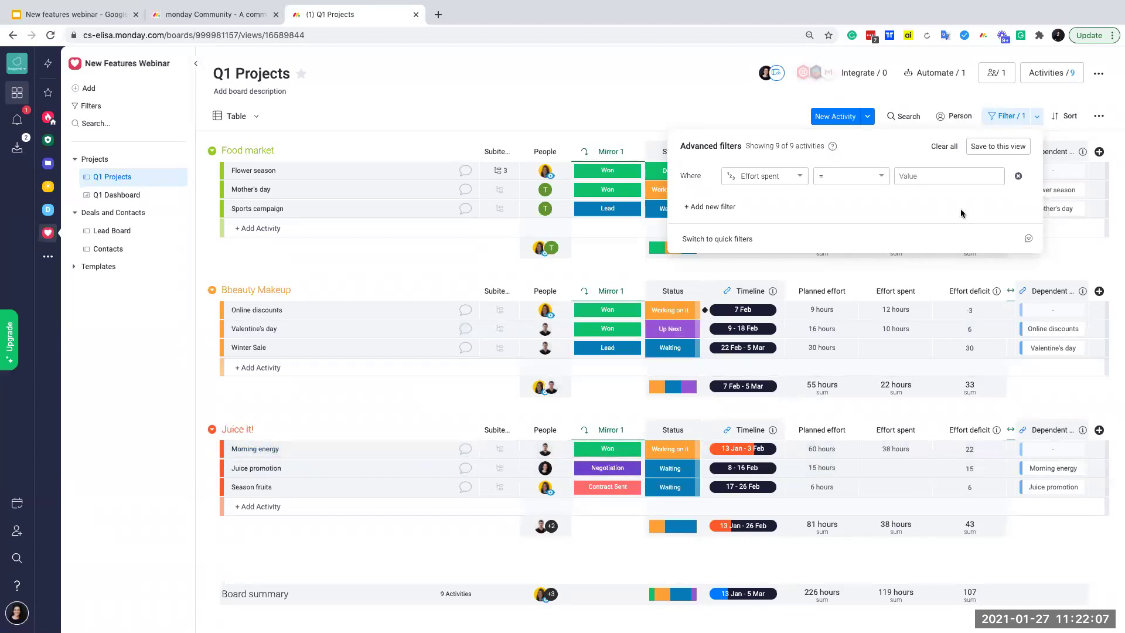
{"action": "left_click", "coordinate": [455, 271]}
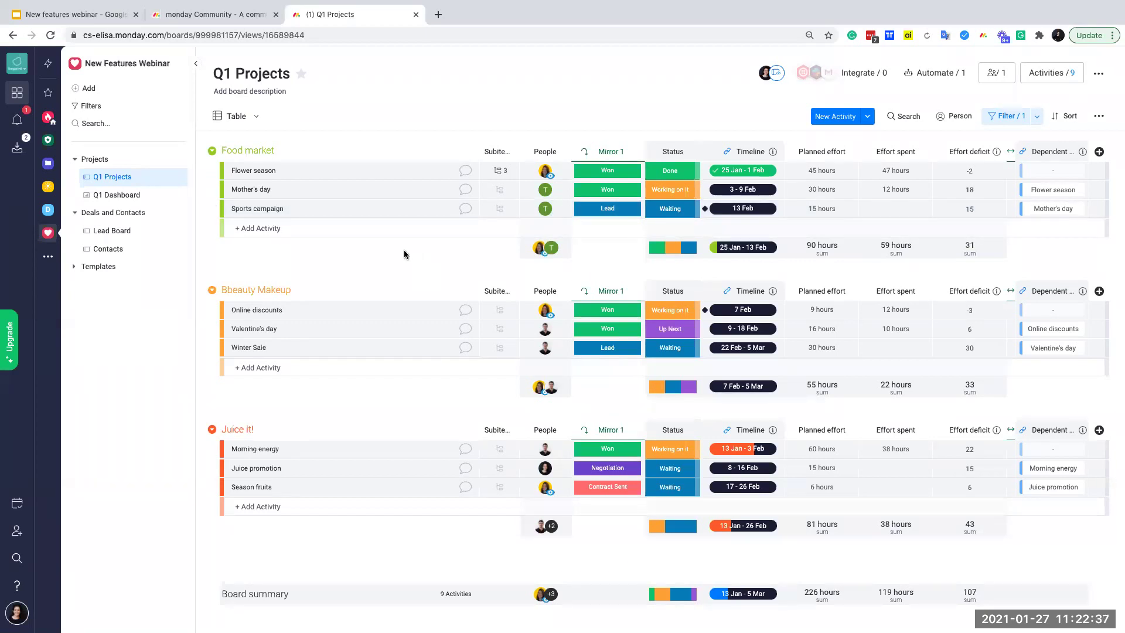
Step: Open the updates of the Flower season item and replace the draft with "say something here!"
{"action": "left_click", "coordinate": [465, 170]}
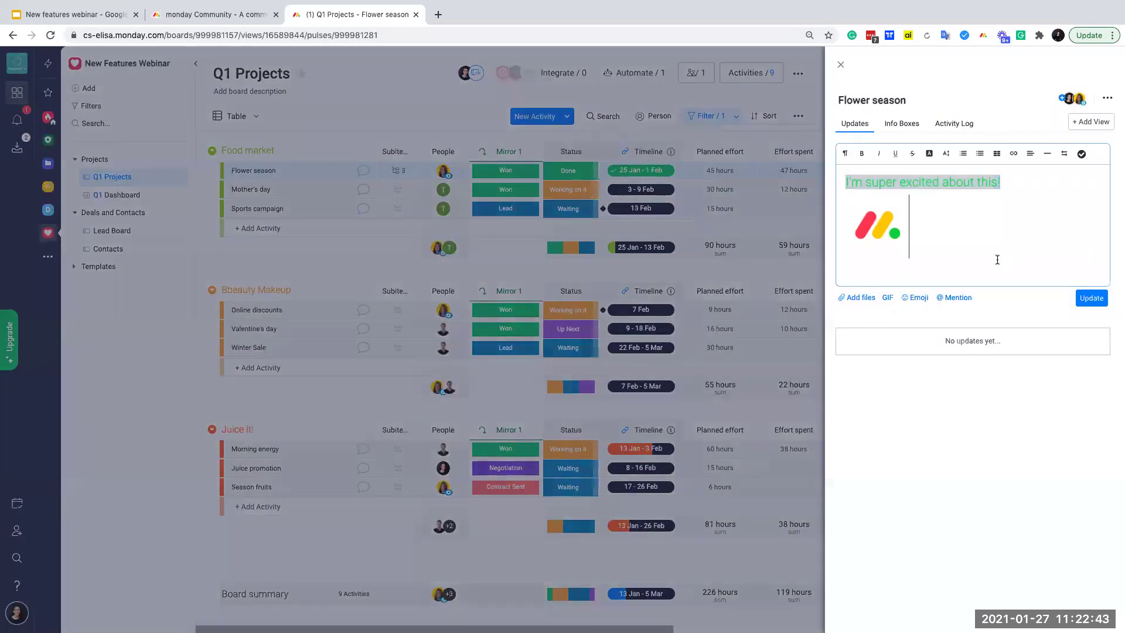
{"action": "left_click", "coordinate": [997, 260]}
{"action": "key", "text": "ctrl+a"}
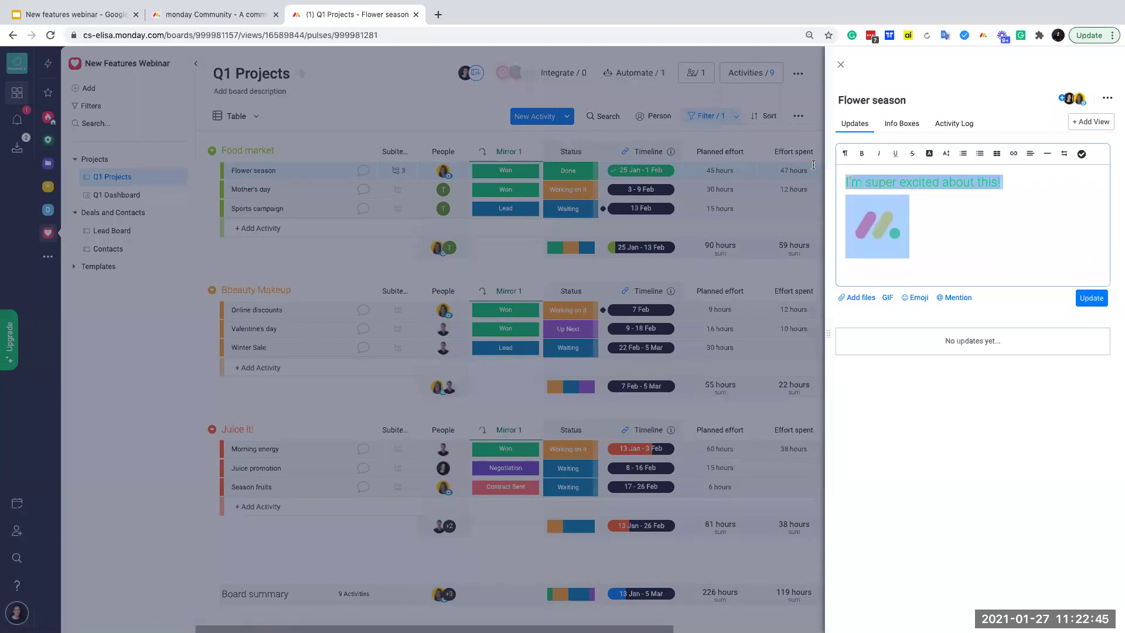
{"action": "key", "text": "BackSpace"}
{"action": "type", "text": "say something here!"}
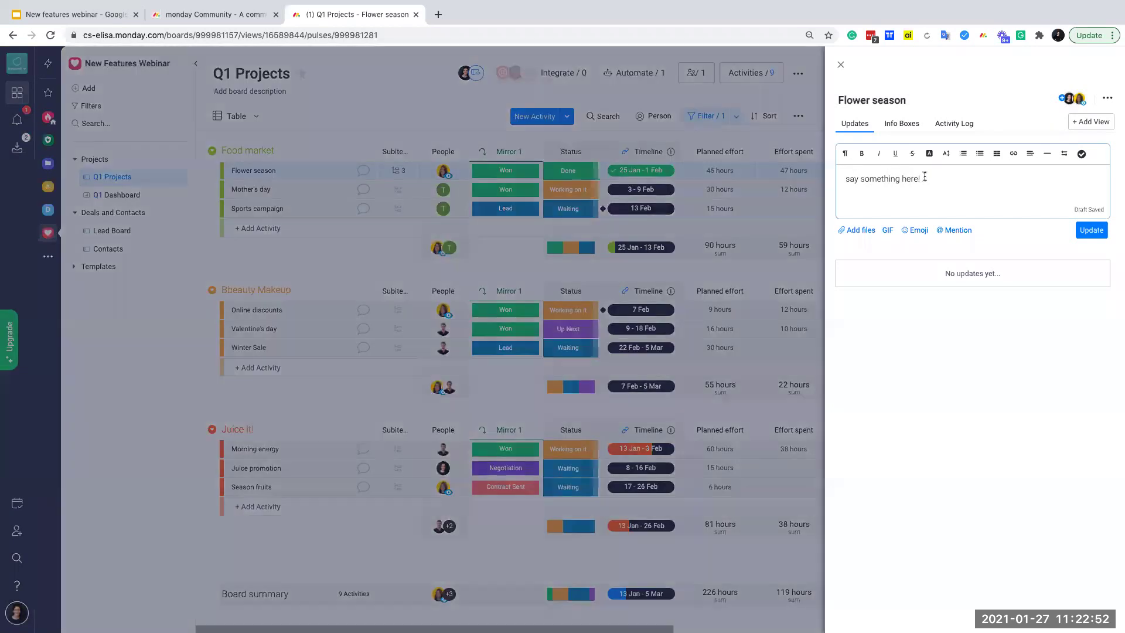
Step: Format the whole draft text at 32px and colour it pink-red
{"action": "key", "text": "ctrl+a"}
{"action": "left_click", "coordinate": [946, 157]}
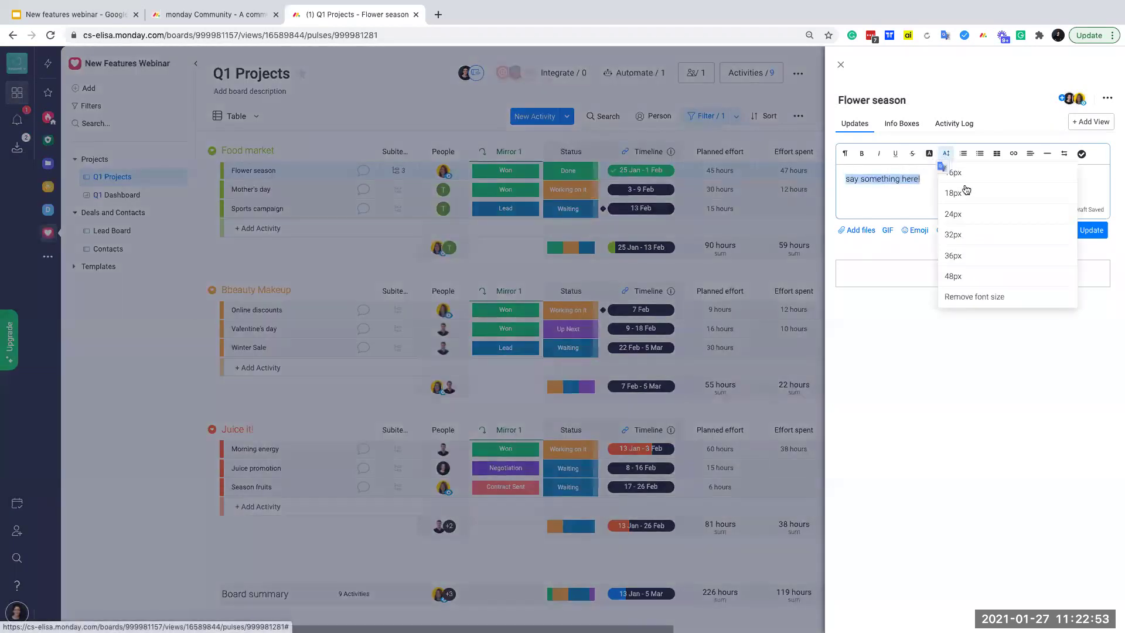
{"action": "left_click", "coordinate": [991, 238]}
{"action": "key", "text": "ctrl+a"}
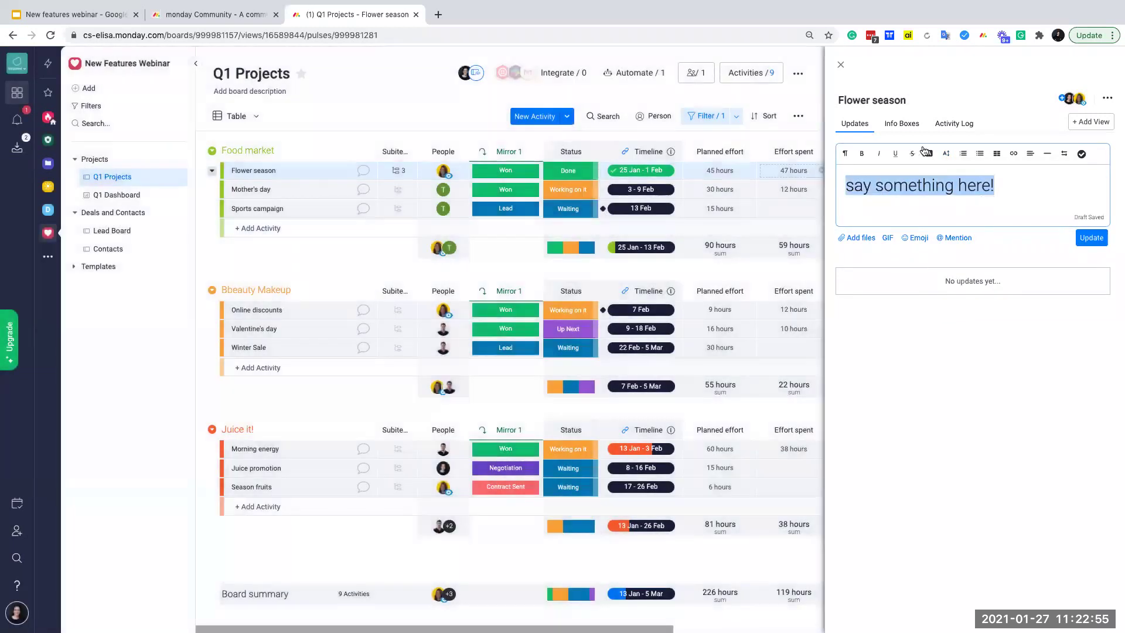
{"action": "left_click", "coordinate": [929, 153]}
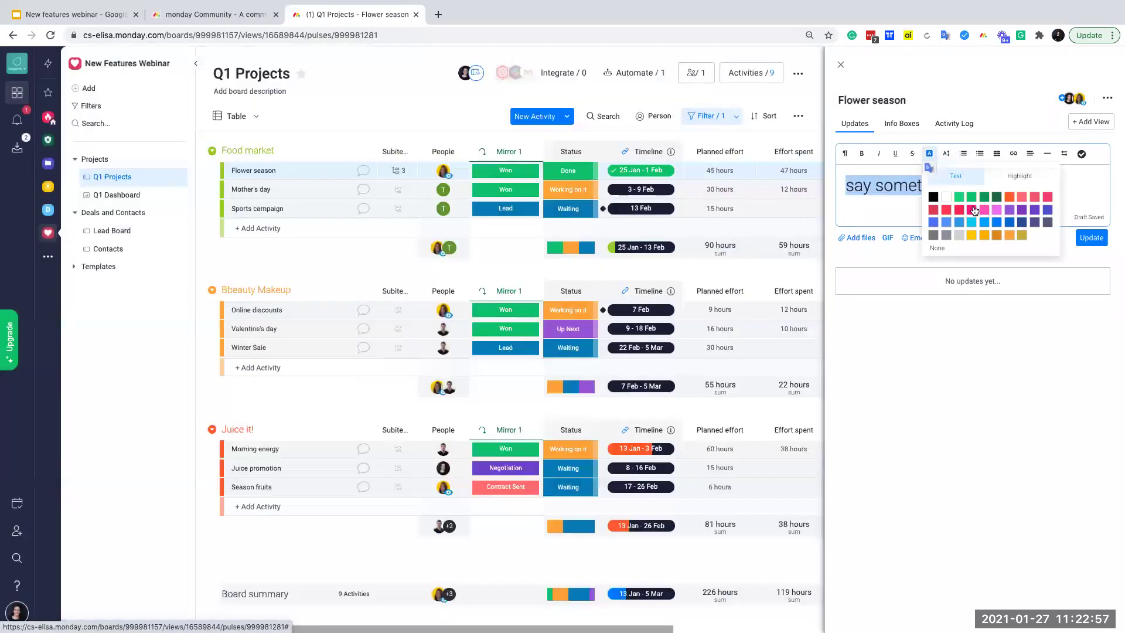
{"action": "left_click", "coordinate": [1035, 197]}
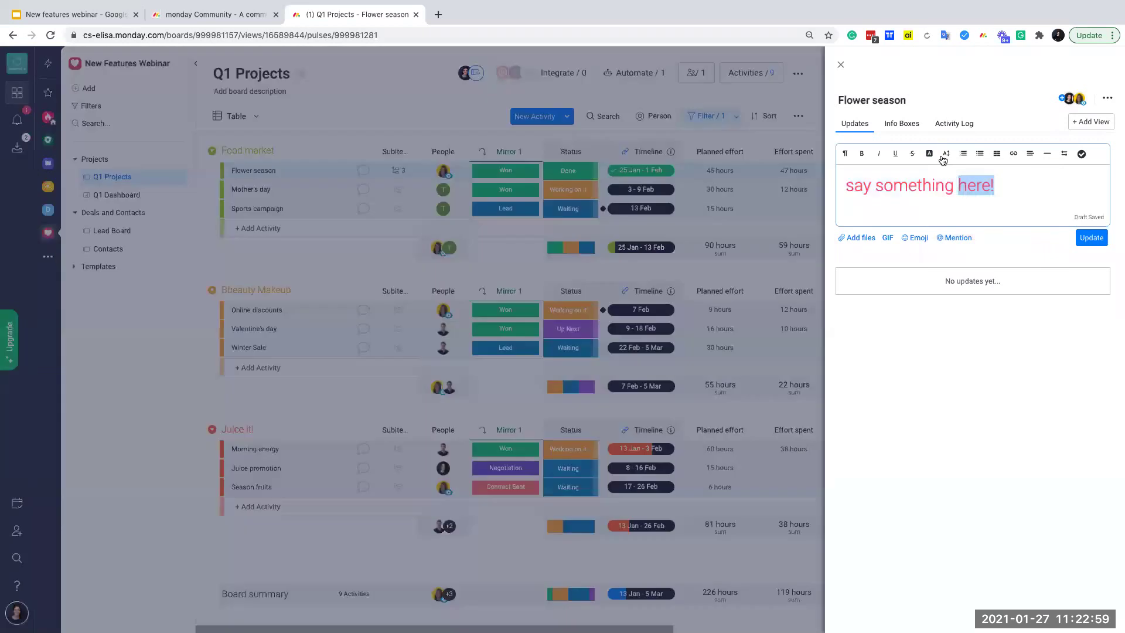
Step: Highlight the word "here!" in the draft update with light blue
{"action": "left_click", "coordinate": [929, 153]}
{"action": "left_click", "coordinate": [1019, 176]}
{"action": "left_click", "coordinate": [884, 191]}
{"action": "left_click", "coordinate": [1054, 189]}
{"action": "double_click", "coordinate": [974, 186]}
{"action": "left_click", "coordinate": [929, 153]}
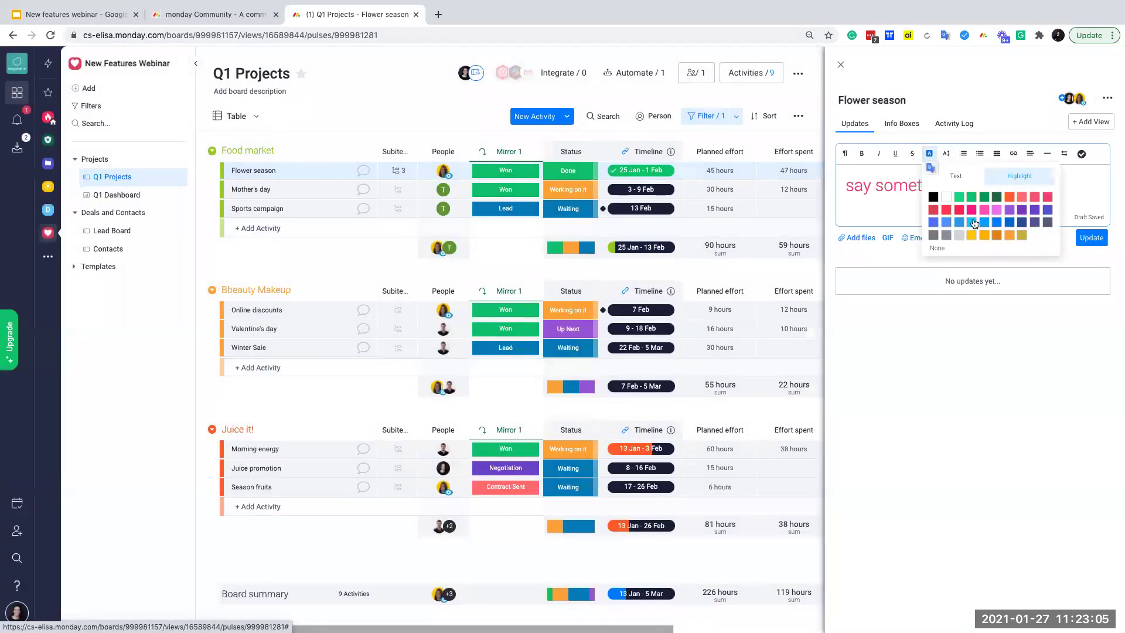
{"action": "left_click", "coordinate": [974, 223]}
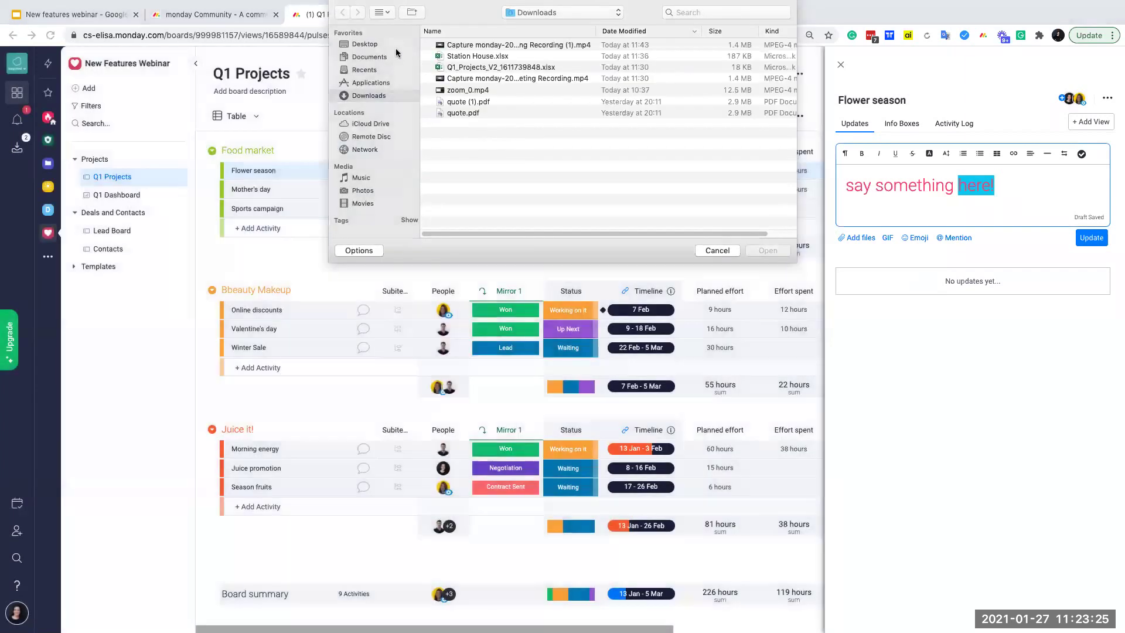
Step: Insert the Logo image from the Desktop folder into the draft update
{"action": "left_click", "coordinate": [396, 49]}
{"action": "left_click", "coordinate": [473, 55]}
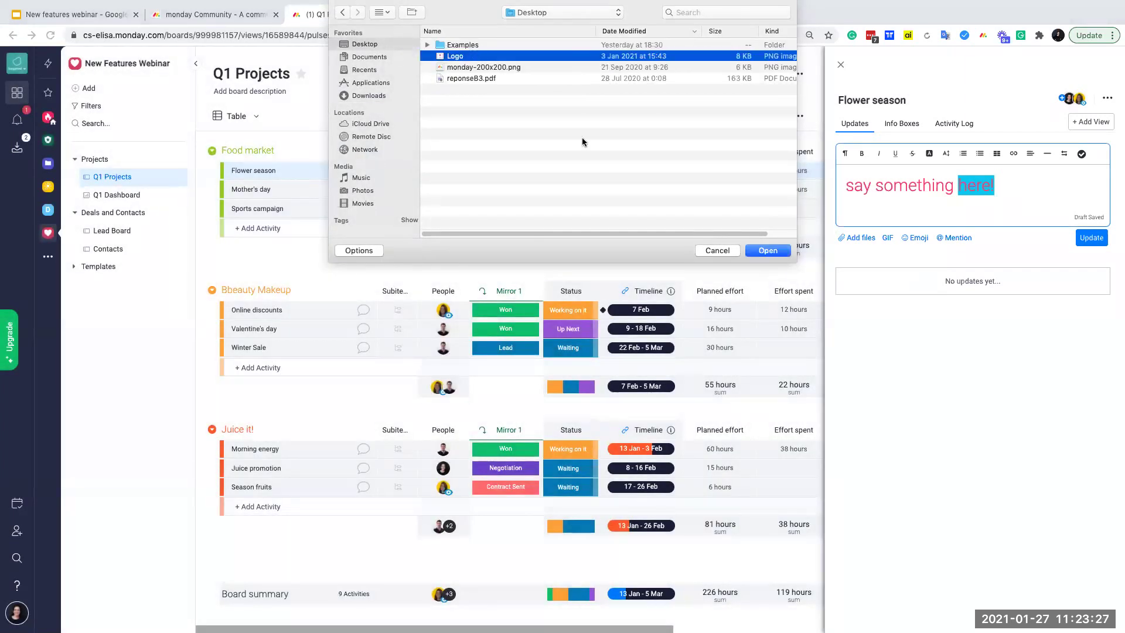
{"action": "left_click", "coordinate": [767, 251]}
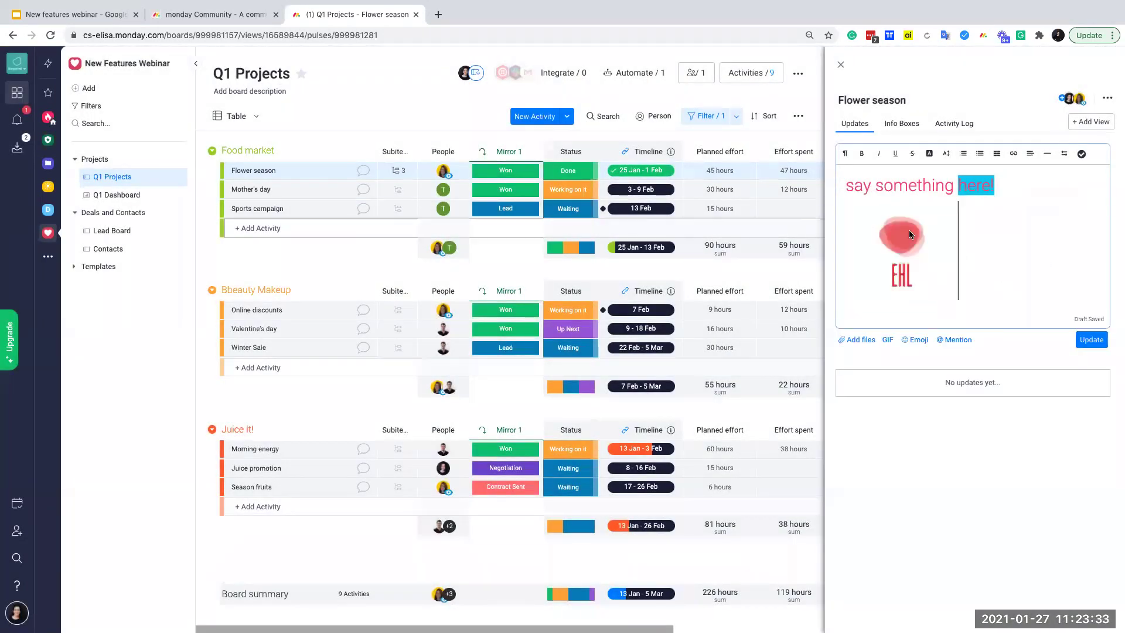
Step: Place the logo above the text at about half its size and post the update
{"action": "left_click_drag", "start_coordinate": [909, 229], "coordinate": [848, 180]}
{"action": "left_click_drag", "start_coordinate": [959, 273], "coordinate": [912, 228]}
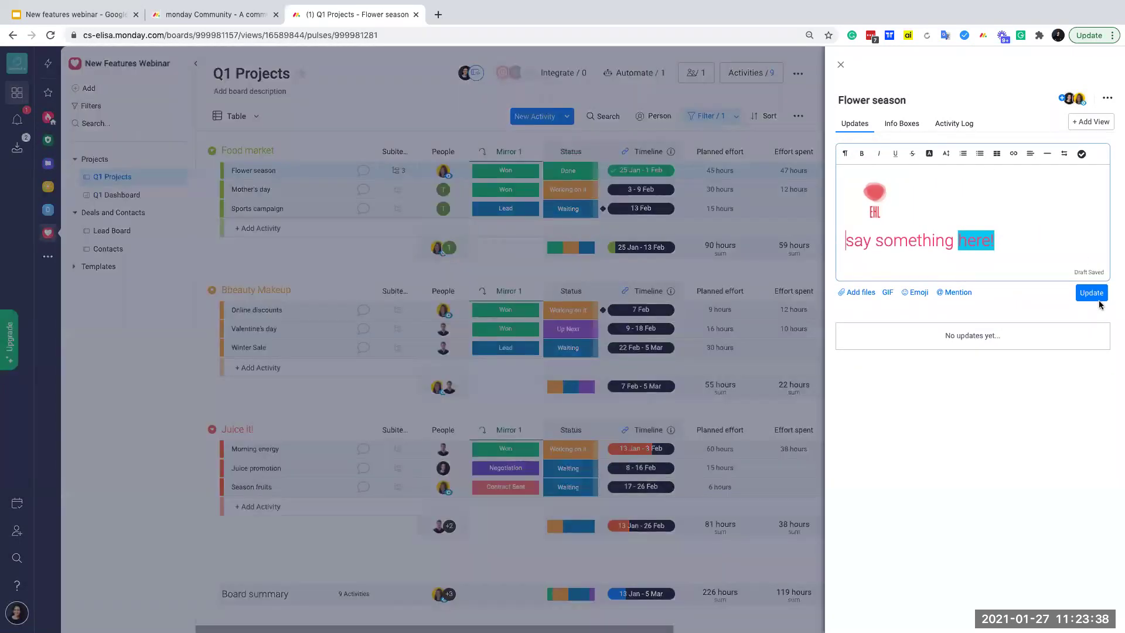
{"action": "left_click", "coordinate": [1093, 294]}
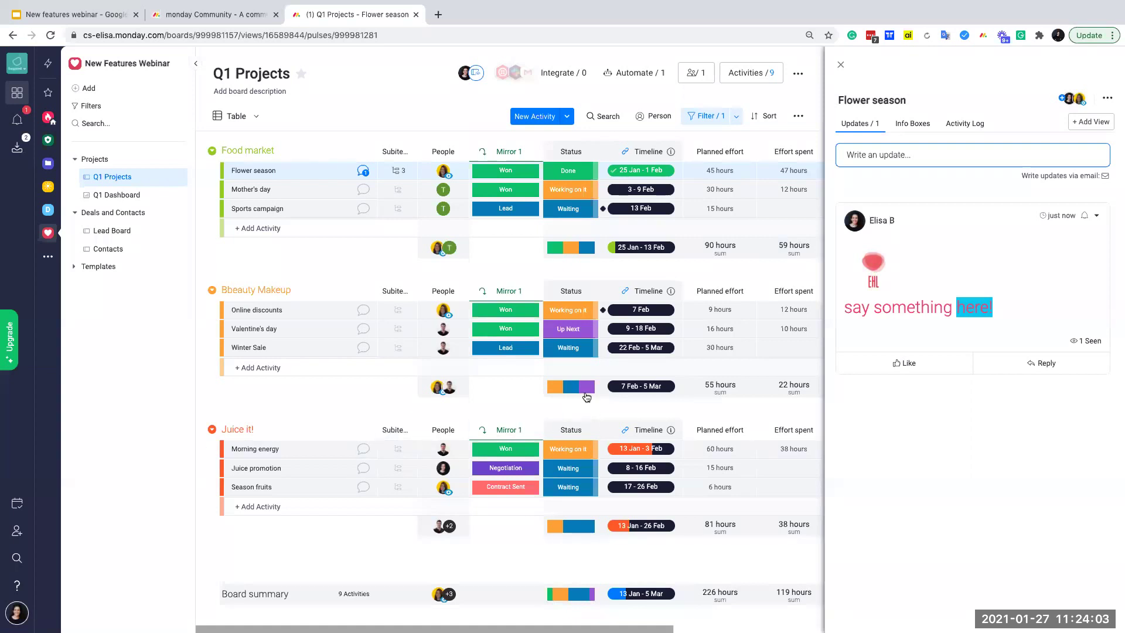
Step: Open the Lead Board and view the Bbeauty Makeup contact card connected to the Winter Sale deal
{"action": "mouse_move", "coordinate": [585, 392]}
{"action": "left_click", "coordinate": [124, 229]}
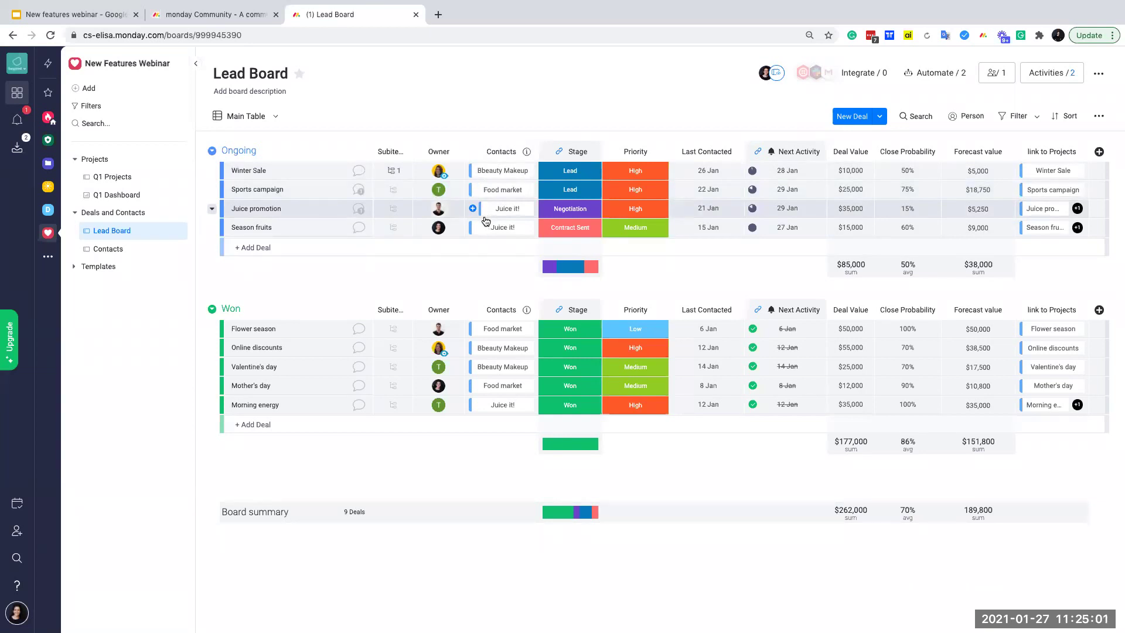
{"action": "left_click", "coordinate": [504, 172]}
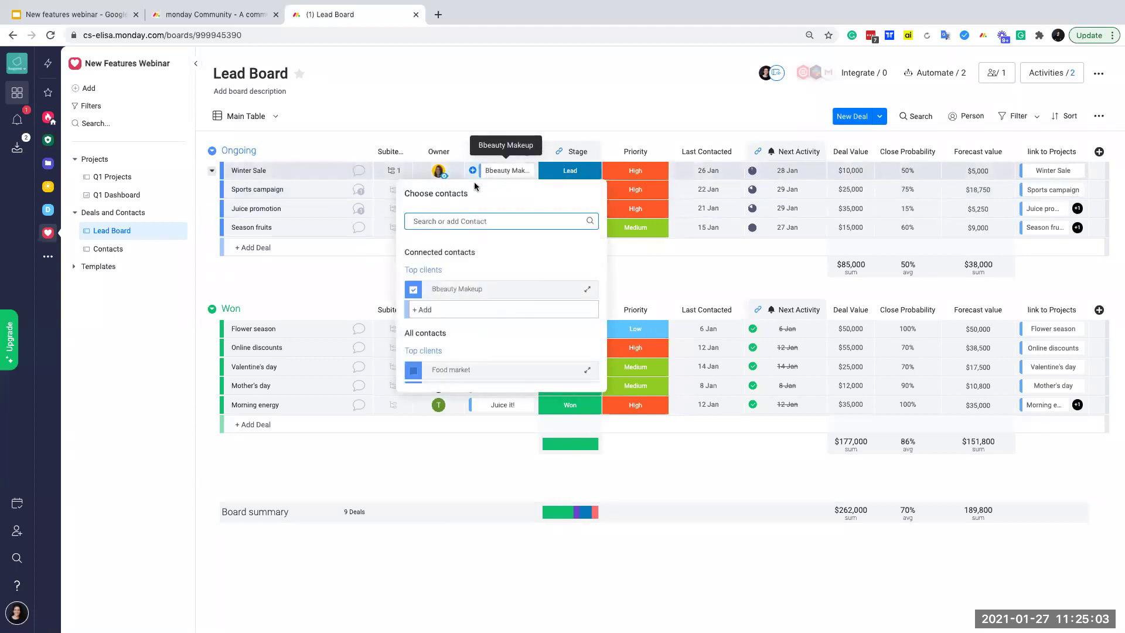
{"action": "left_click", "coordinate": [587, 289]}
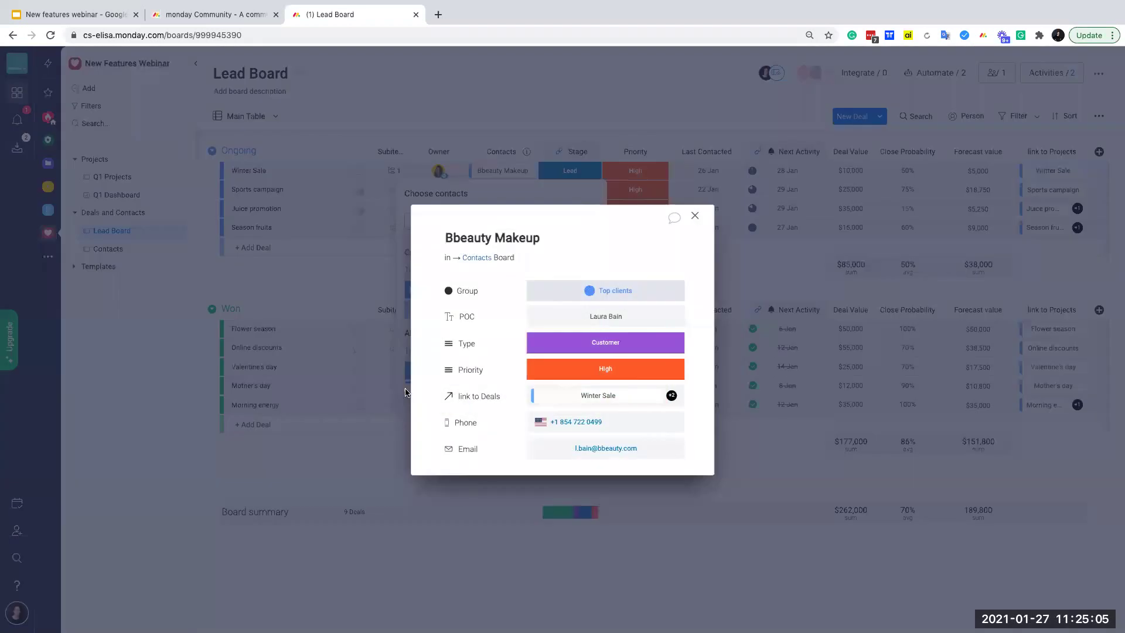
{"action": "left_click", "coordinate": [377, 586]}
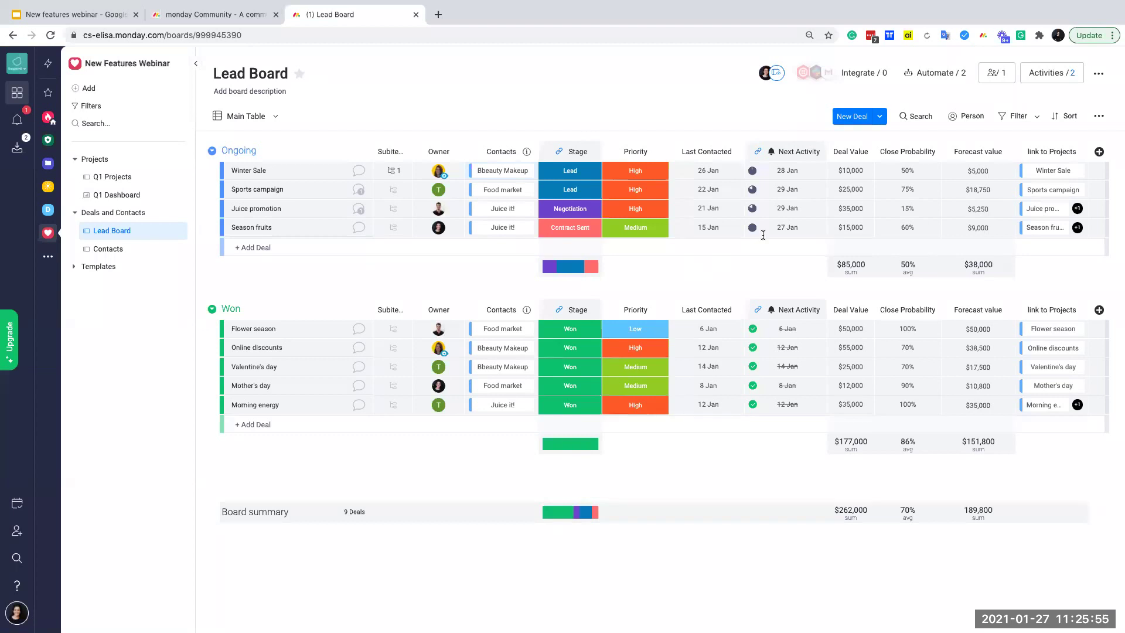
Step: Add a Mirror column at the end of the Lead Board
{"action": "left_click", "coordinate": [1104, 153]}
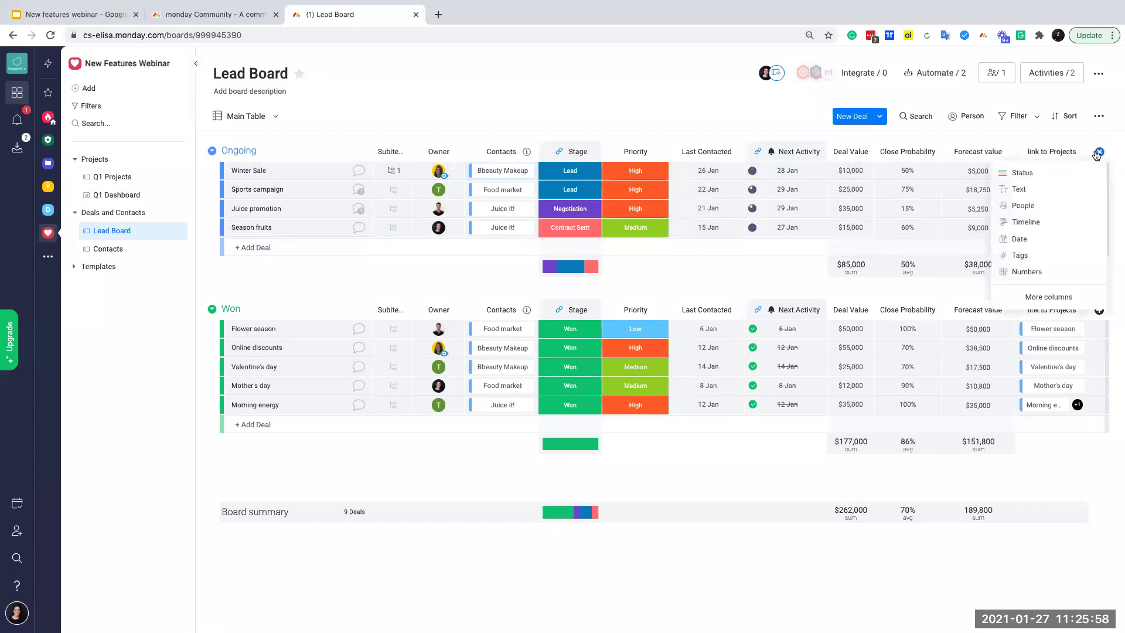
{"action": "left_click", "coordinate": [1054, 297]}
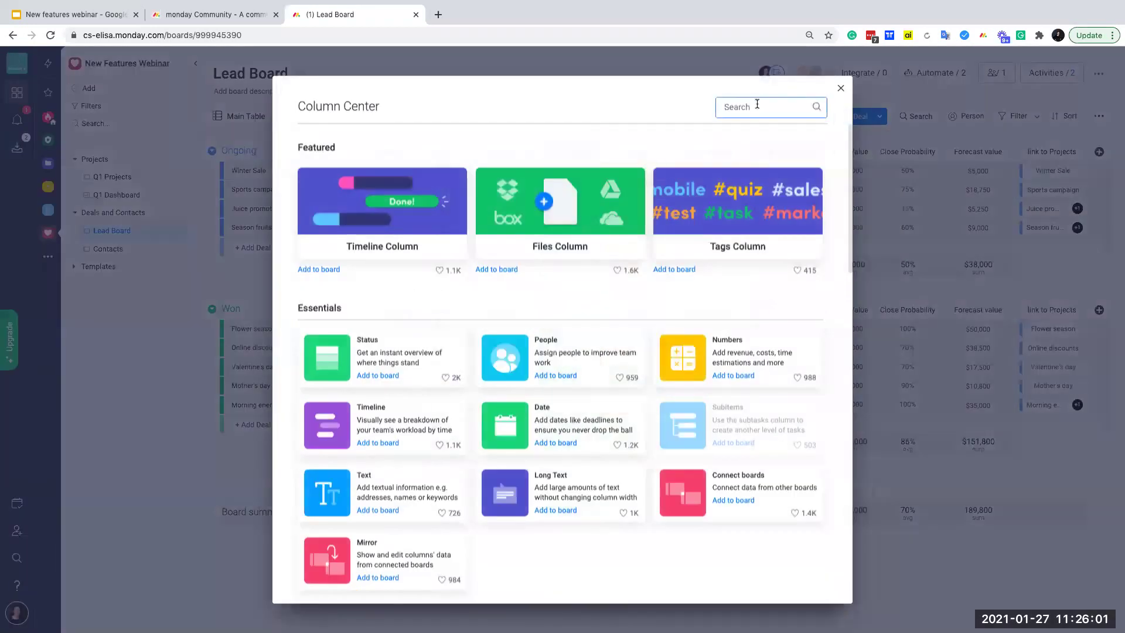
{"action": "type", "text": "mirro"}
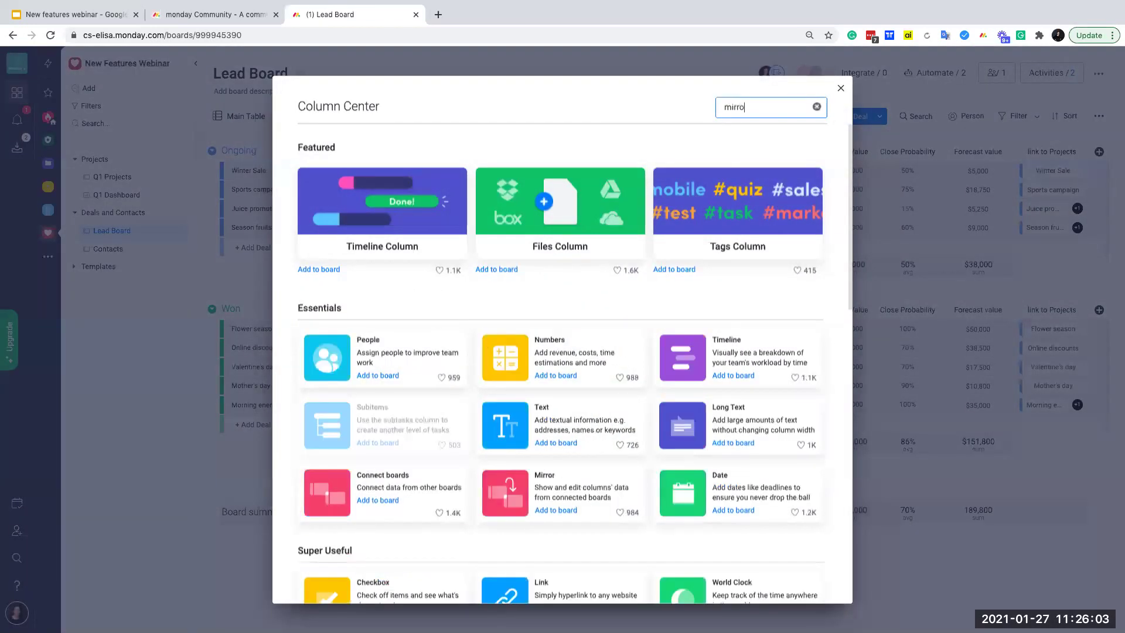
{"action": "left_click", "coordinate": [425, 340]}
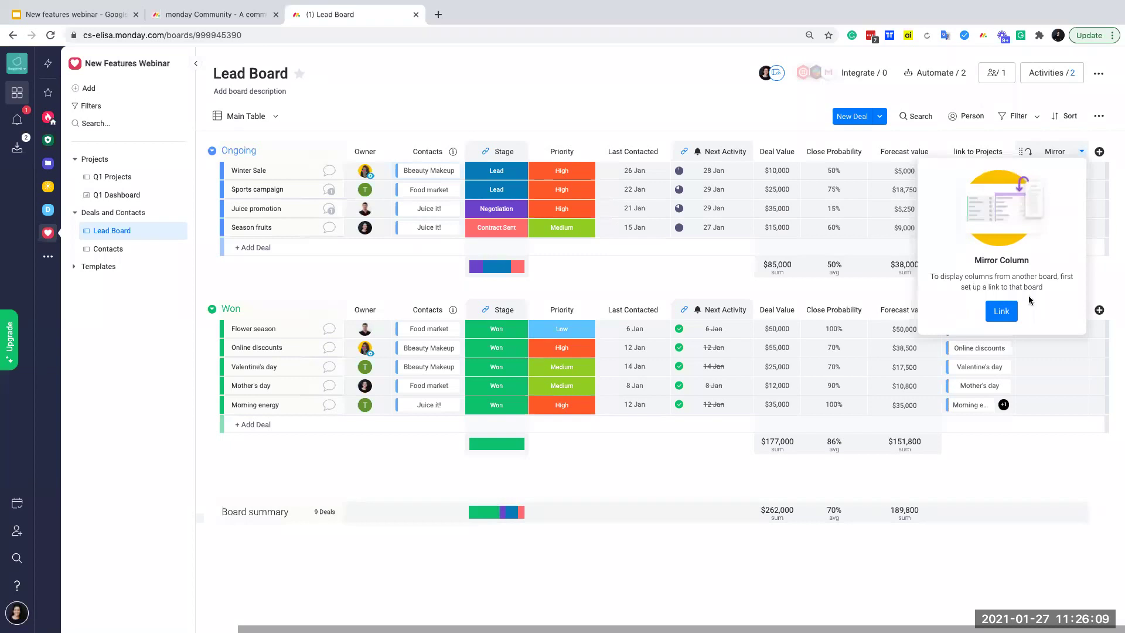
Step: Create a new link for the Mirror column to the Q1 Projects board, keeping a link column added on the connected board
{"action": "left_click", "coordinate": [1001, 311]}
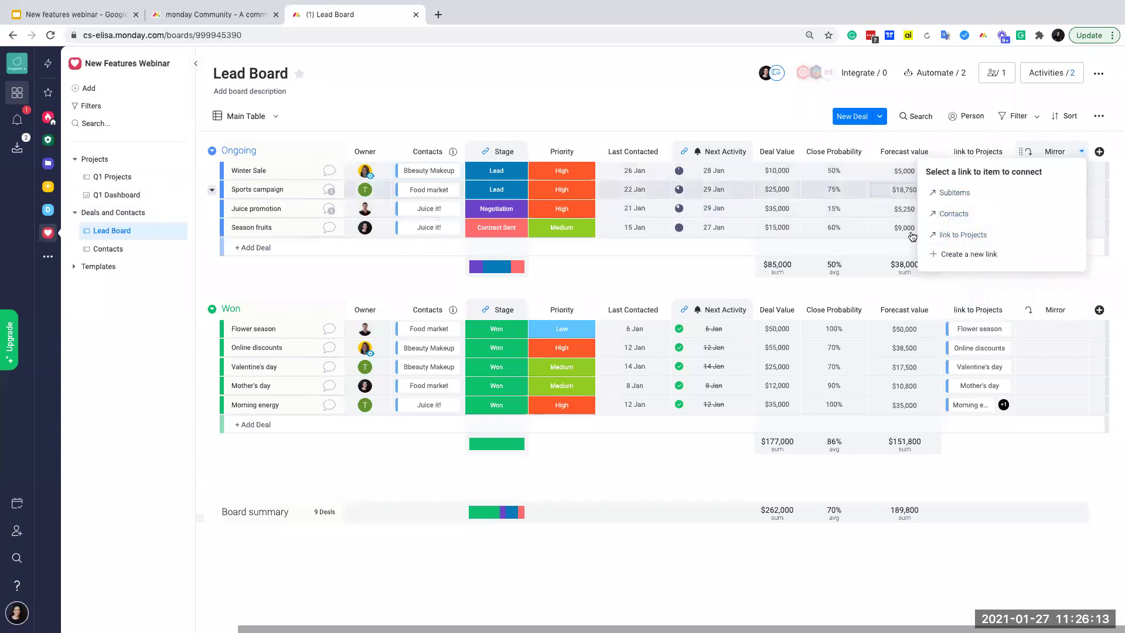
{"action": "left_click", "coordinate": [970, 253]}
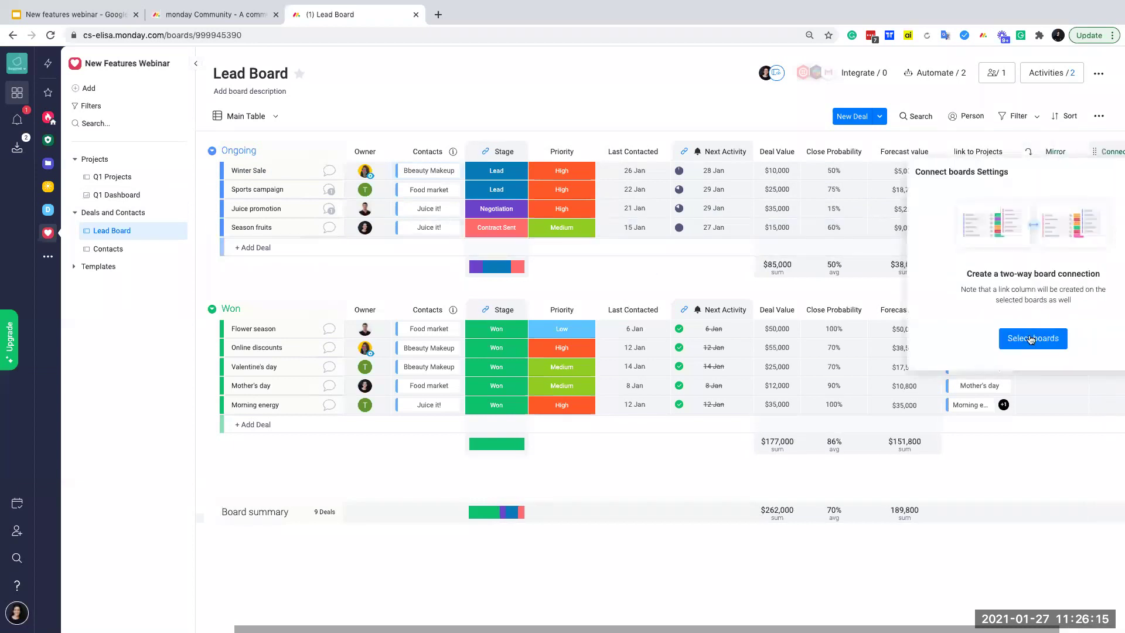
{"action": "left_click", "coordinate": [1027, 334]}
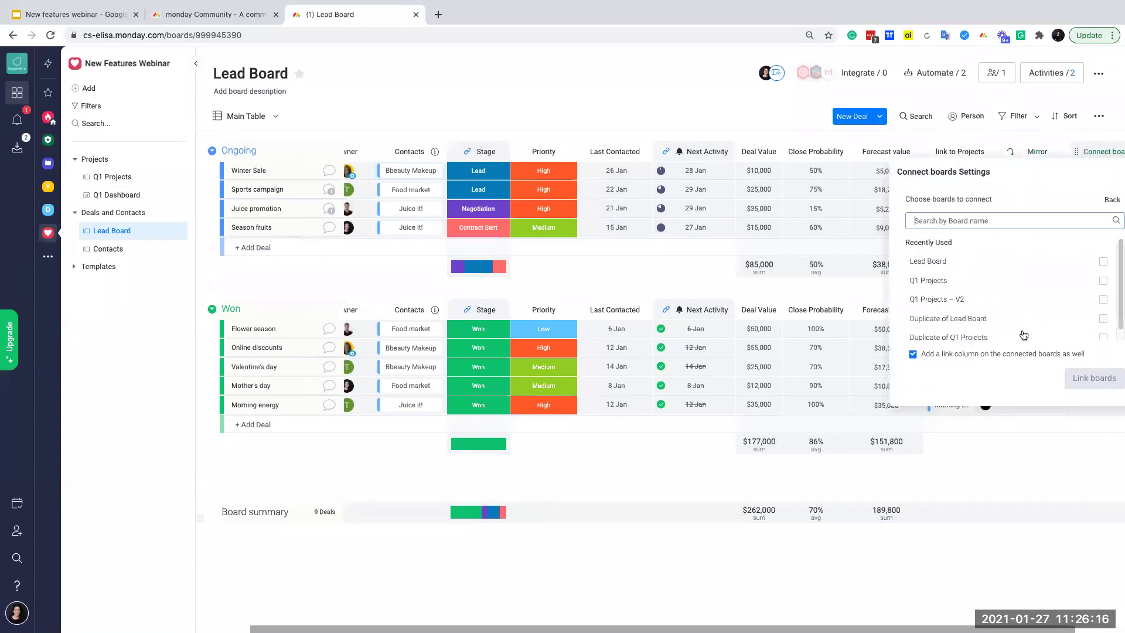
{"action": "left_click", "coordinate": [937, 282]}
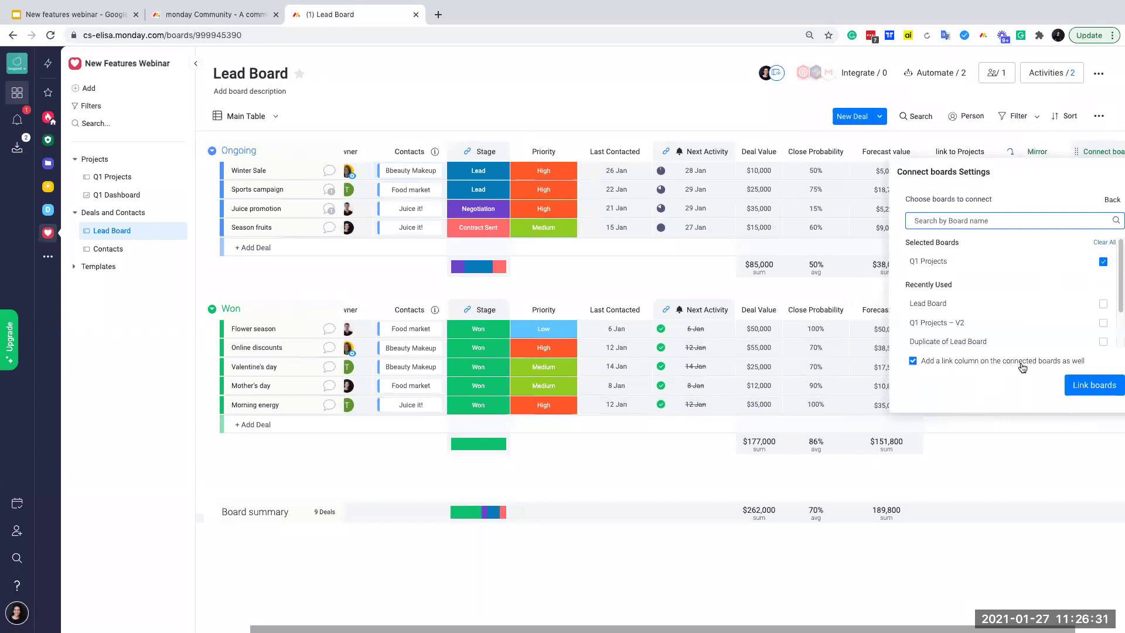
{"action": "left_click", "coordinate": [1094, 389]}
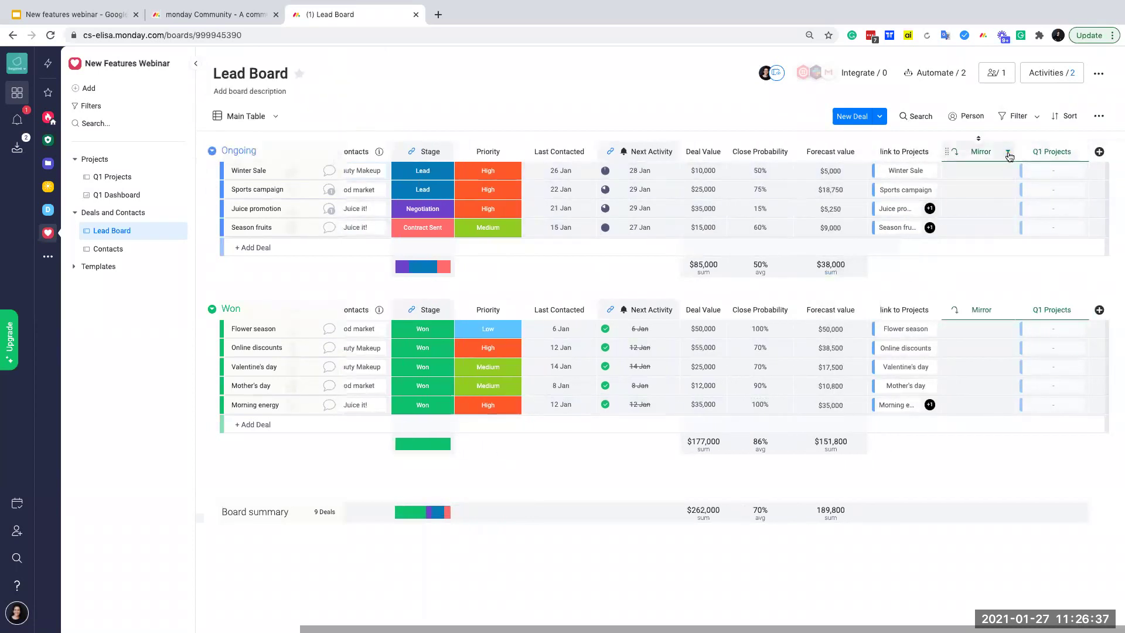
Step: Set the Mirror column to show the People column through the Q1 Projects link
{"action": "left_click", "coordinate": [1008, 152]}
{"action": "left_click", "coordinate": [961, 195]}
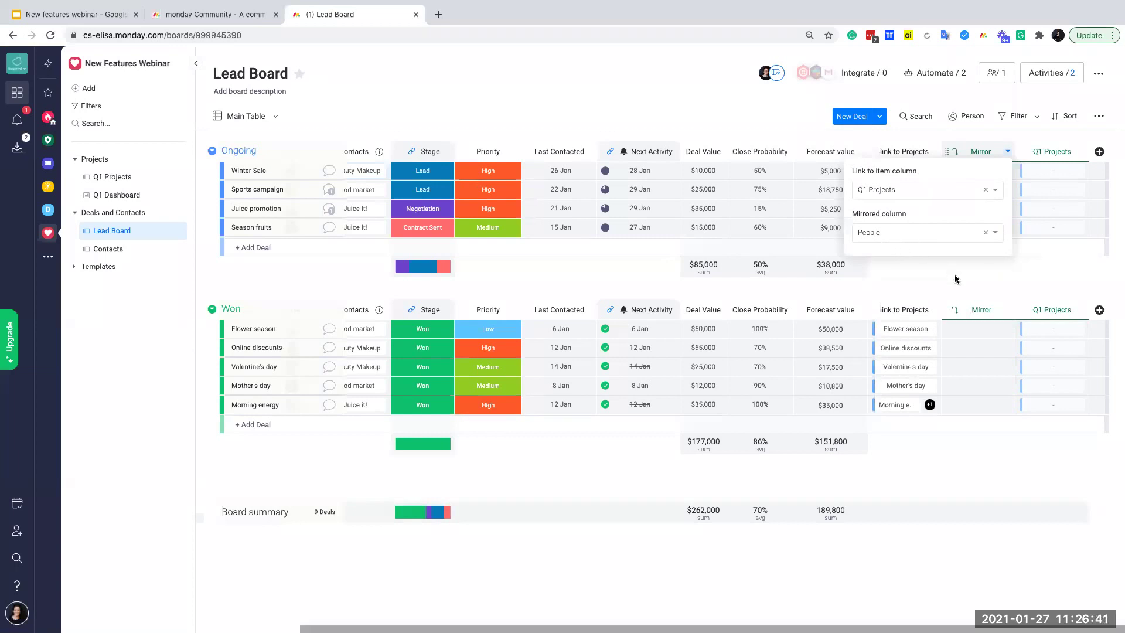
{"action": "left_click", "coordinate": [1084, 195]}
Step: In the Q1 Projects column, connect the Winter Sale deal to Flower season and the Sports campaign deal to Mother's day
{"action": "left_click", "coordinate": [1072, 173]}
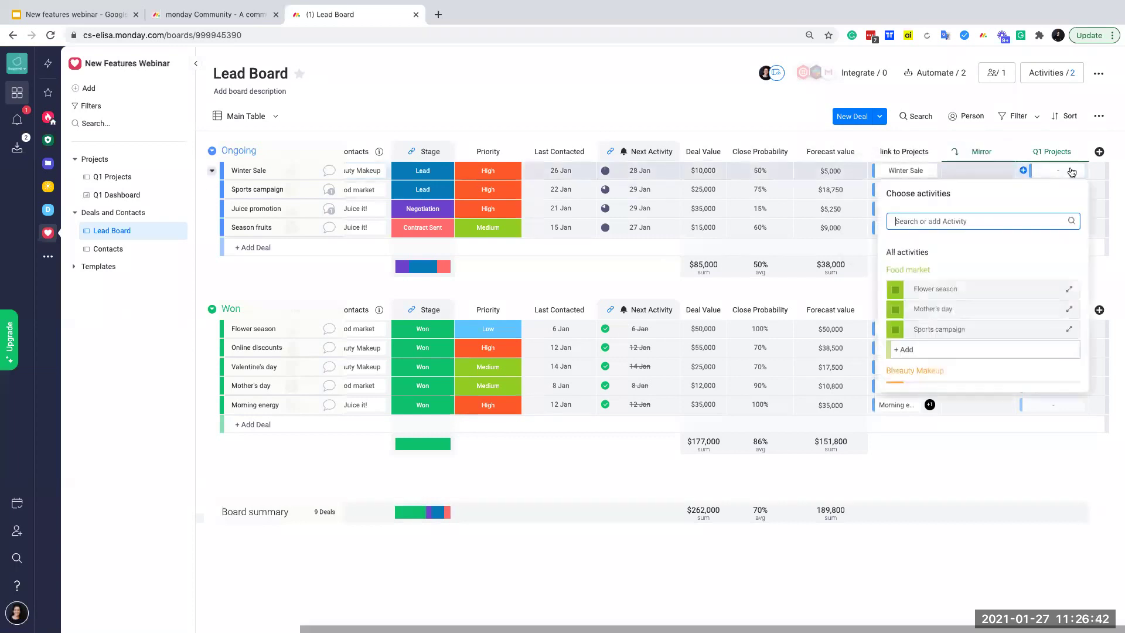
{"action": "left_click", "coordinate": [933, 293]}
{"action": "left_click", "coordinate": [1117, 280]}
{"action": "left_click", "coordinate": [1056, 194]}
{"action": "left_click", "coordinate": [1007, 314]}
{"action": "key", "text": "Escape"}
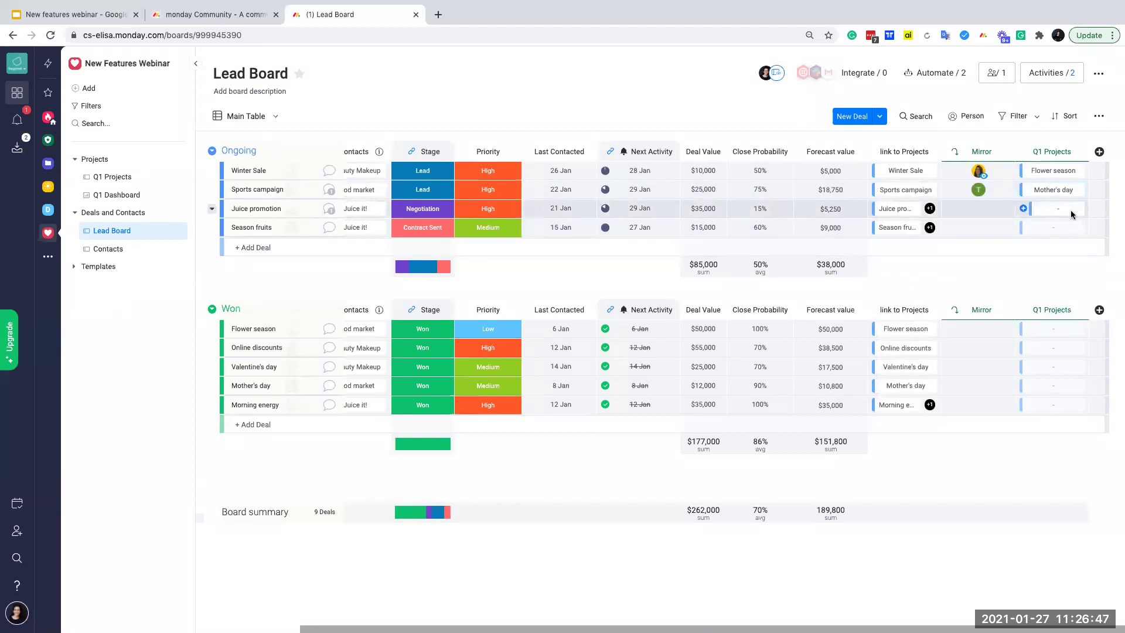
Step: Connect the Juice promotion deal to the Sports campaign activity in the Q1 Projects column
{"action": "left_click", "coordinate": [1075, 212]}
{"action": "left_click", "coordinate": [995, 369]}
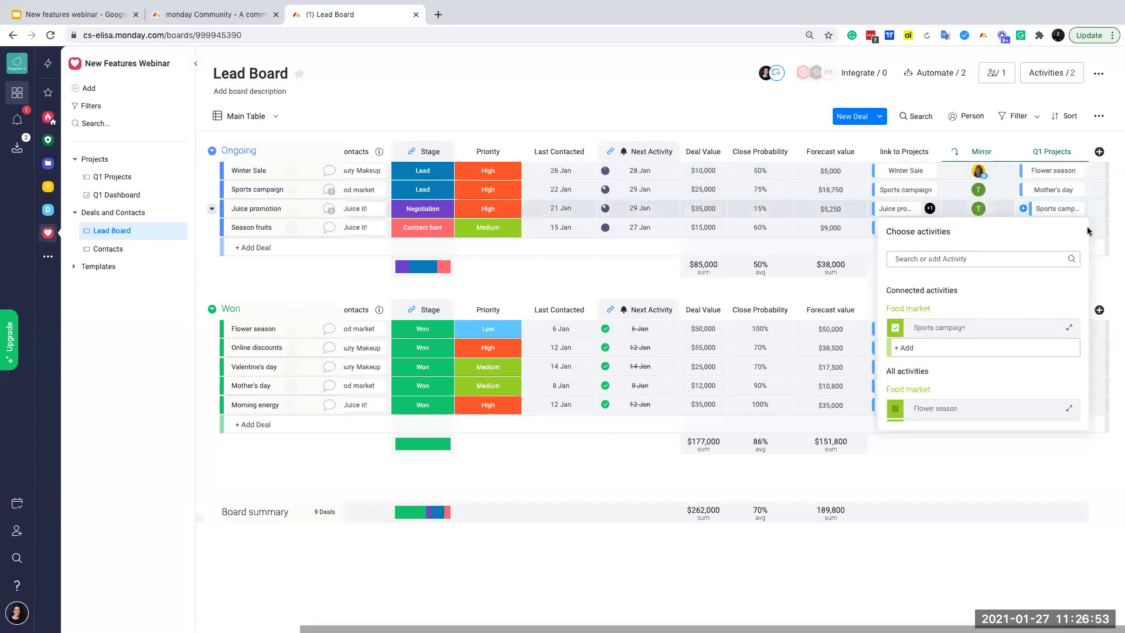
{"action": "key", "text": "Escape"}
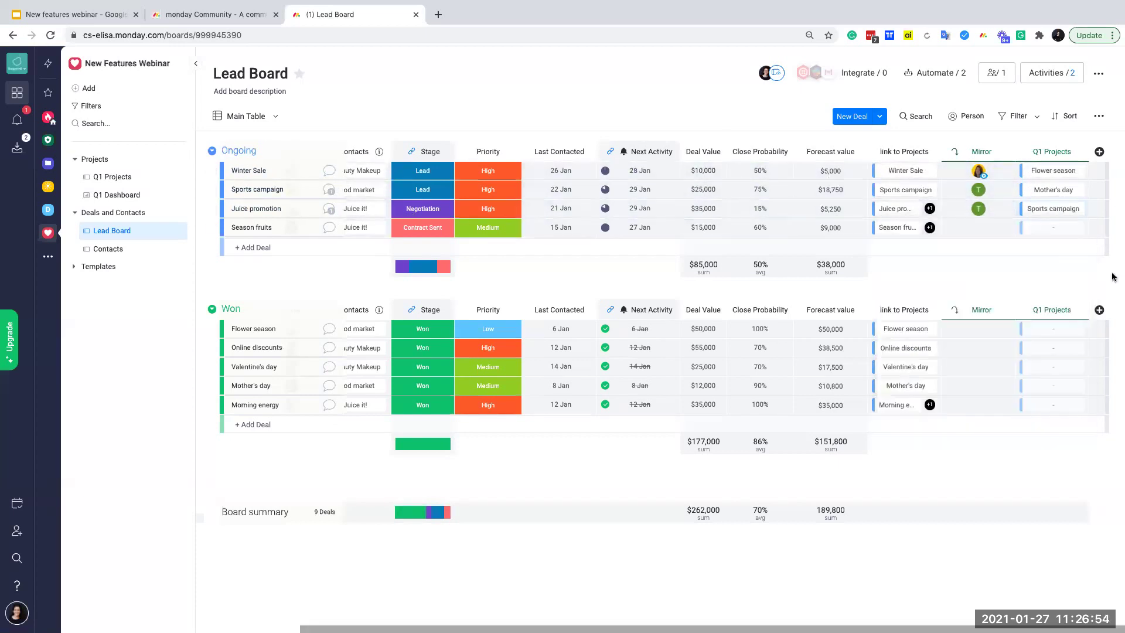
Step: Replace the Q1 Projects activity connected to the Winter Sale deal with Winter Sale
{"action": "left_click", "coordinate": [1077, 170]}
{"action": "left_click", "coordinate": [895, 289]}
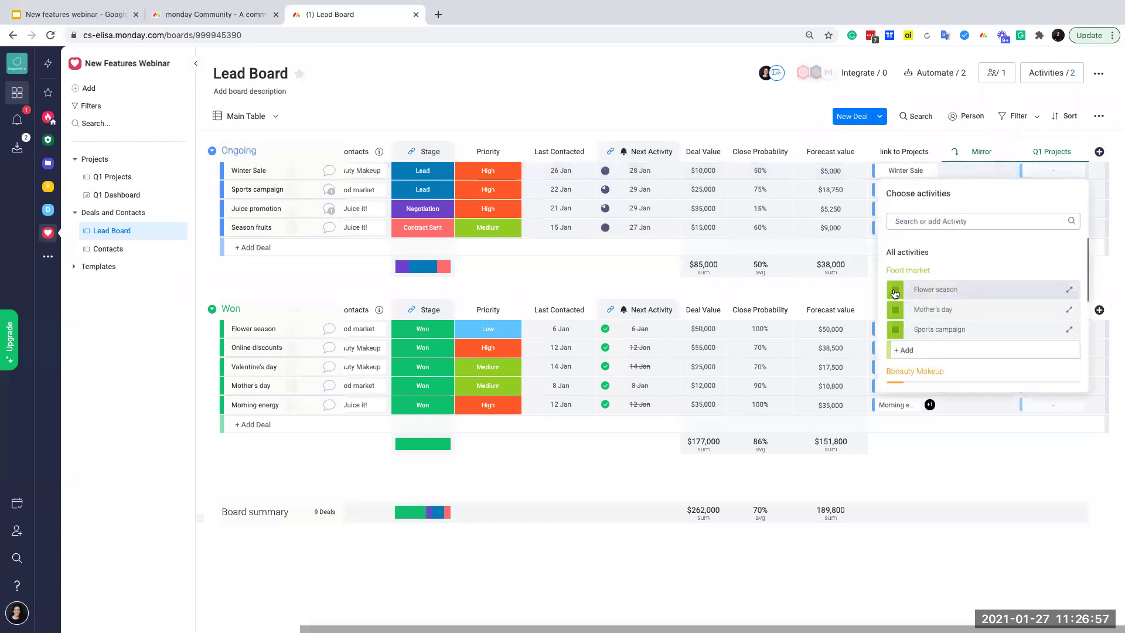
{"action": "scroll", "coordinate": [935, 336], "scroll_direction": "down", "scroll_amount": 3}
{"action": "left_click", "coordinate": [895, 304]}
{"action": "left_click", "coordinate": [790, 164]}
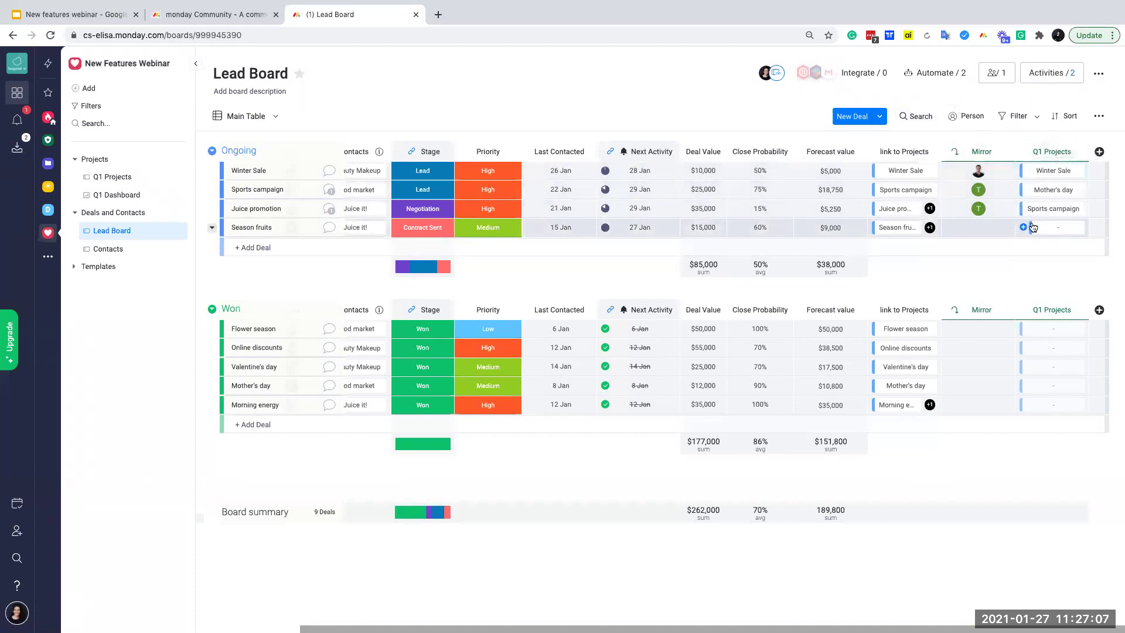
Step: Add a Connect boards column to the Lead Board and leave its settings without selecting a board
{"action": "left_click", "coordinate": [1099, 151]}
{"action": "left_click", "coordinate": [1049, 296]}
{"action": "type", "text": "connec"}
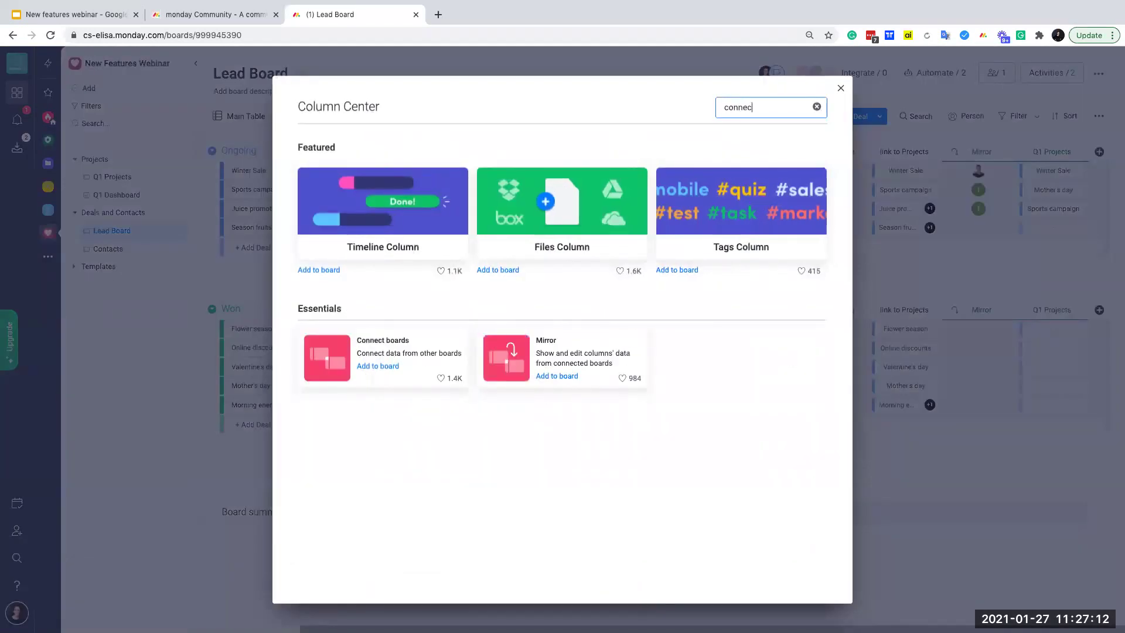
{"action": "left_click", "coordinate": [378, 365]}
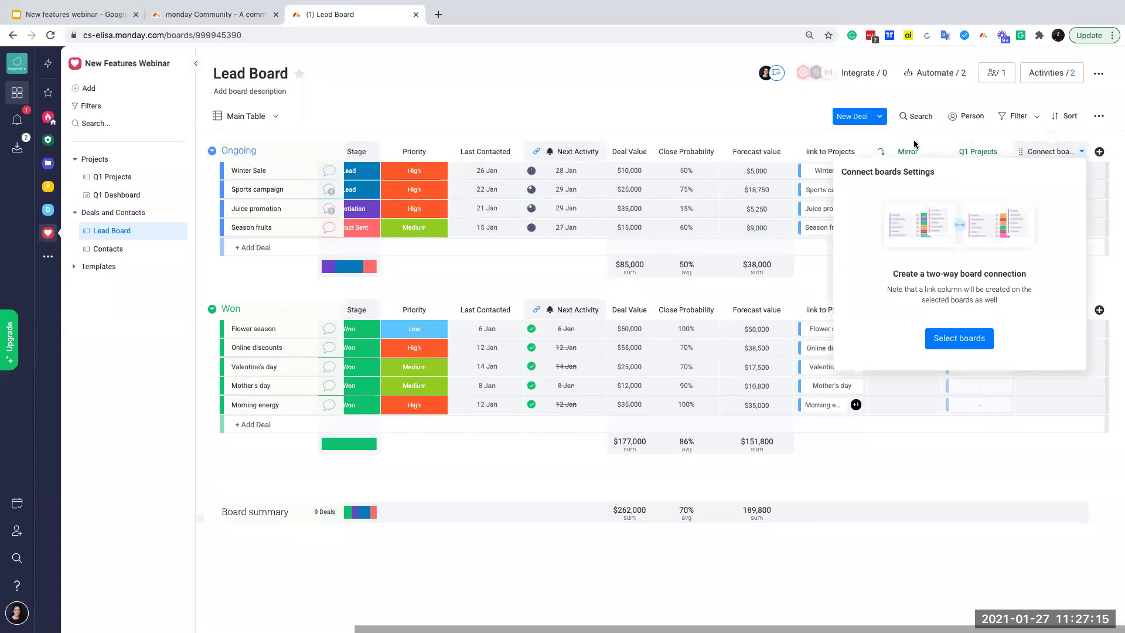
{"action": "left_click", "coordinate": [984, 139]}
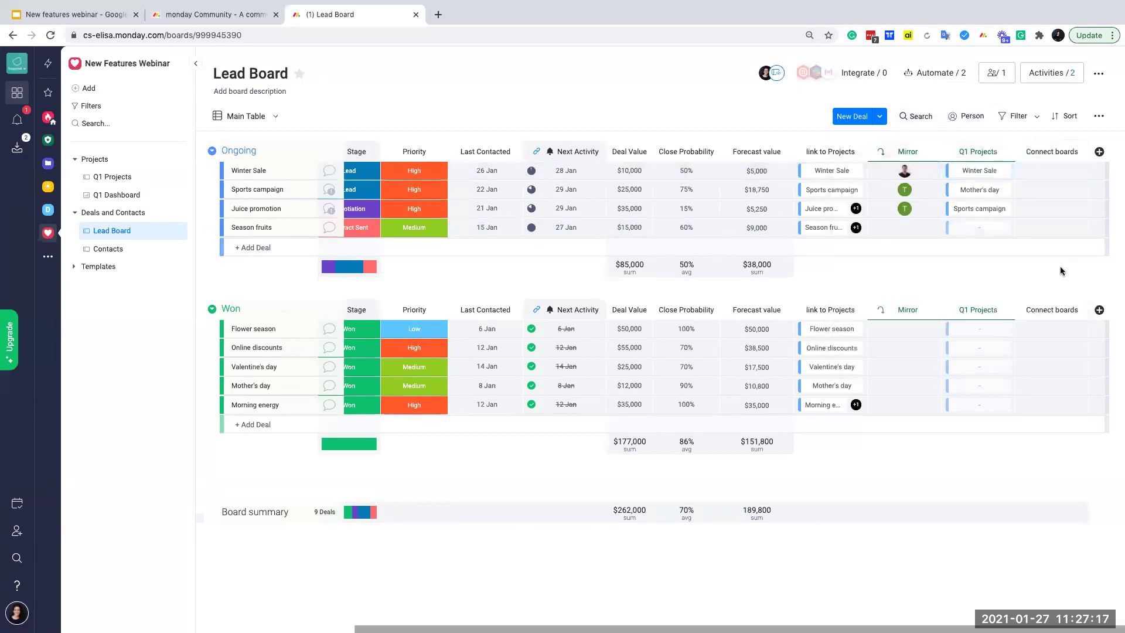
Step: Delete the Mirror, Q1 Projects and Connect boards columns from the Lead Board
{"action": "left_click", "coordinate": [934, 151]}
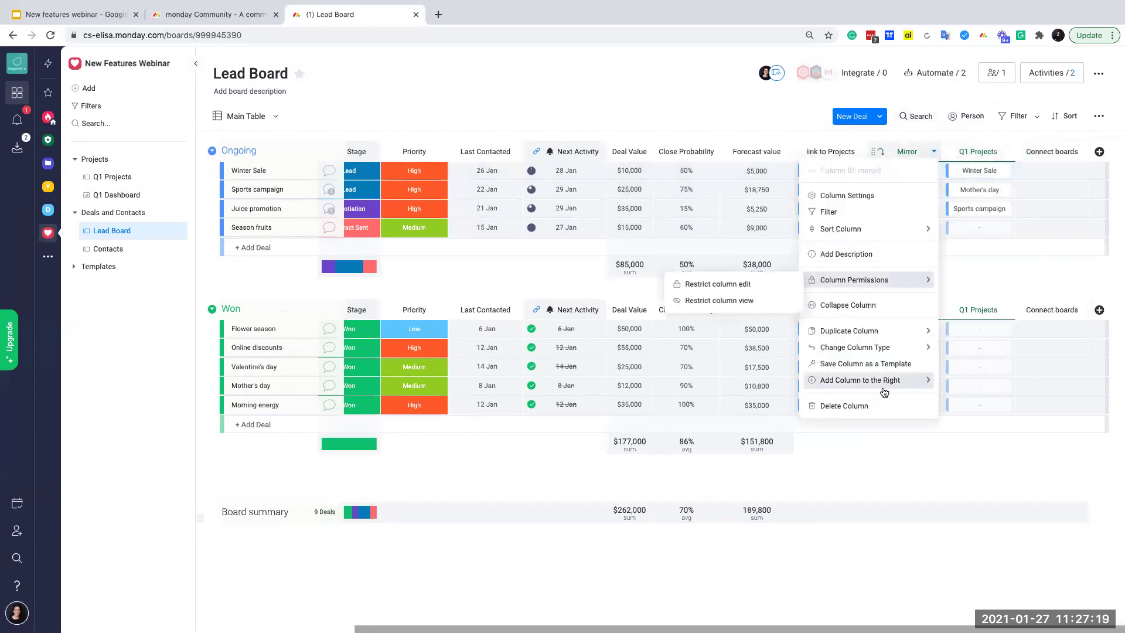
{"action": "left_click", "coordinate": [877, 410]}
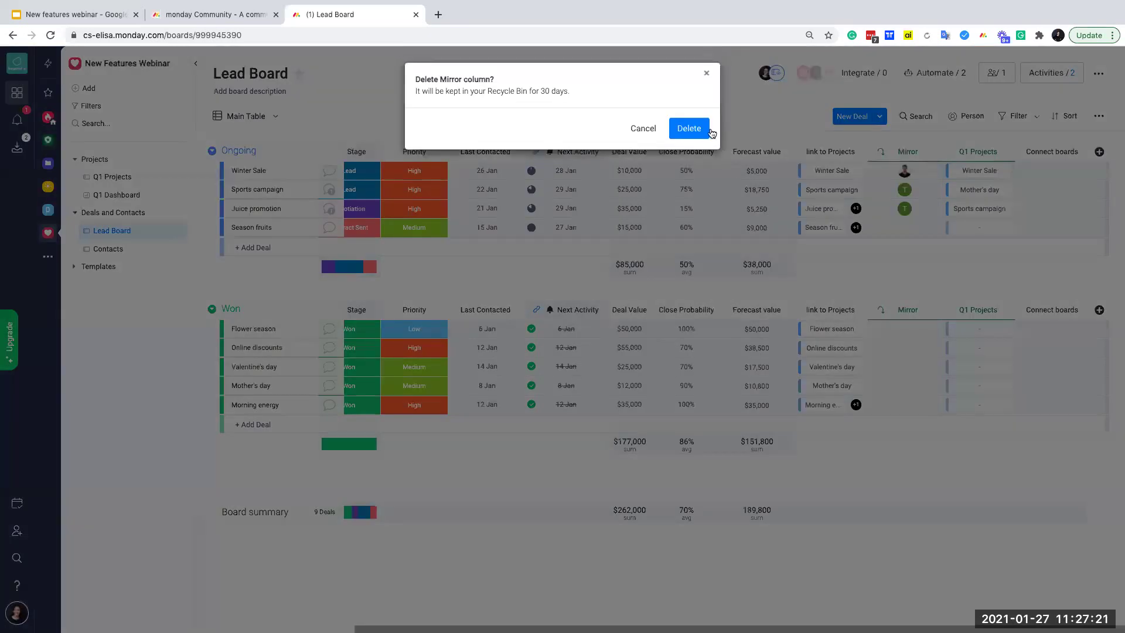
{"action": "left_click", "coordinate": [691, 120]}
{"action": "left_click", "coordinate": [934, 151]}
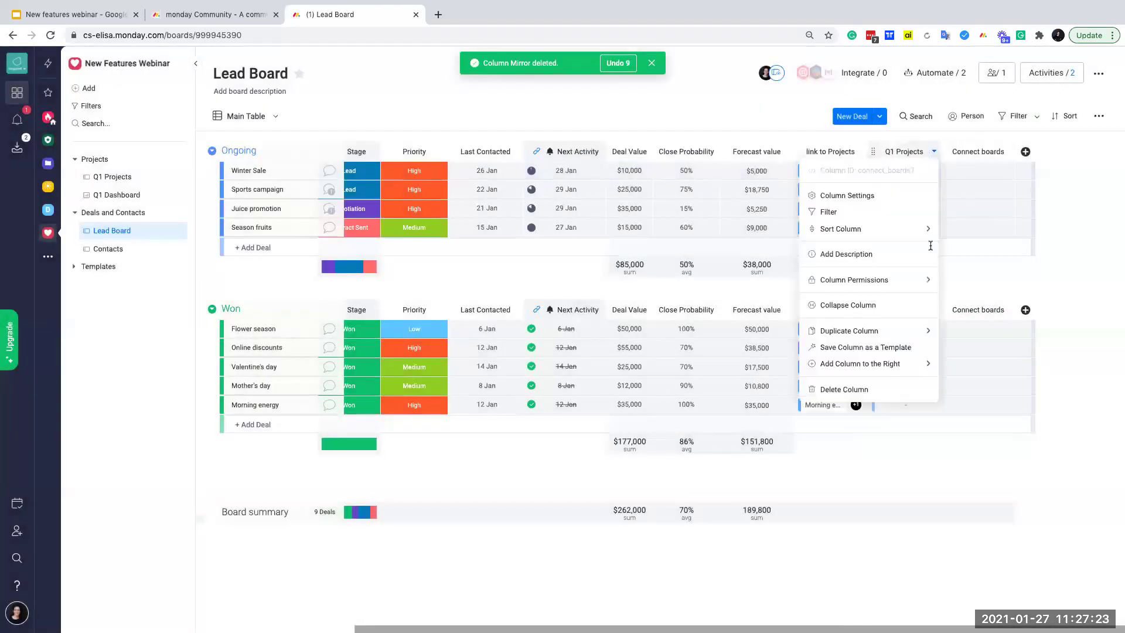
{"action": "left_click", "coordinate": [874, 389]}
{"action": "left_click", "coordinate": [689, 119]}
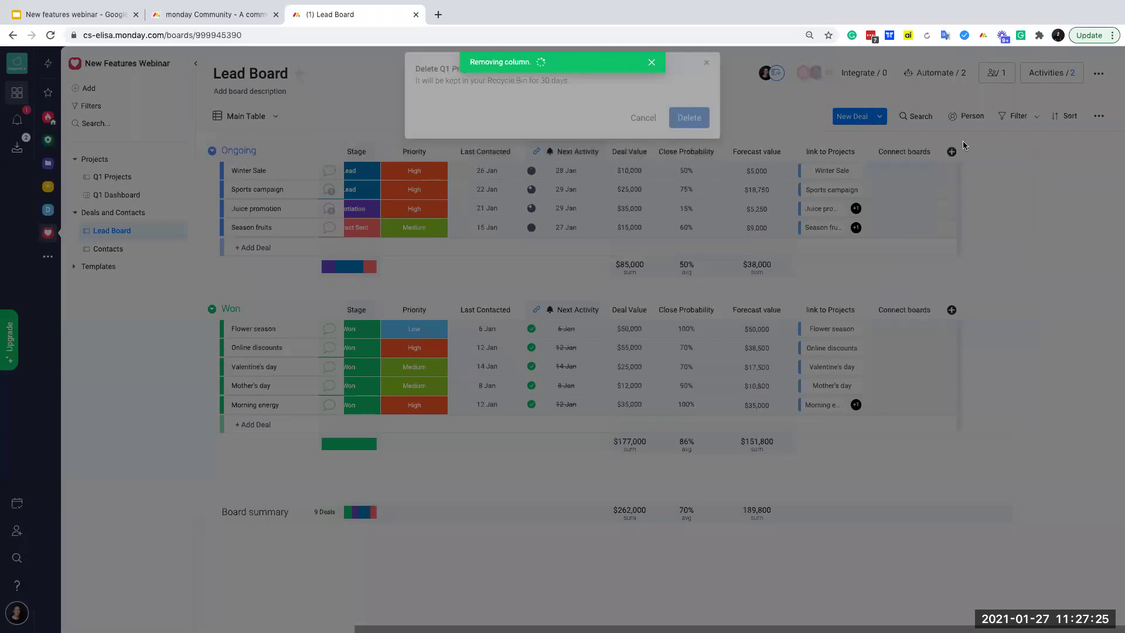
{"action": "left_click", "coordinate": [934, 151]}
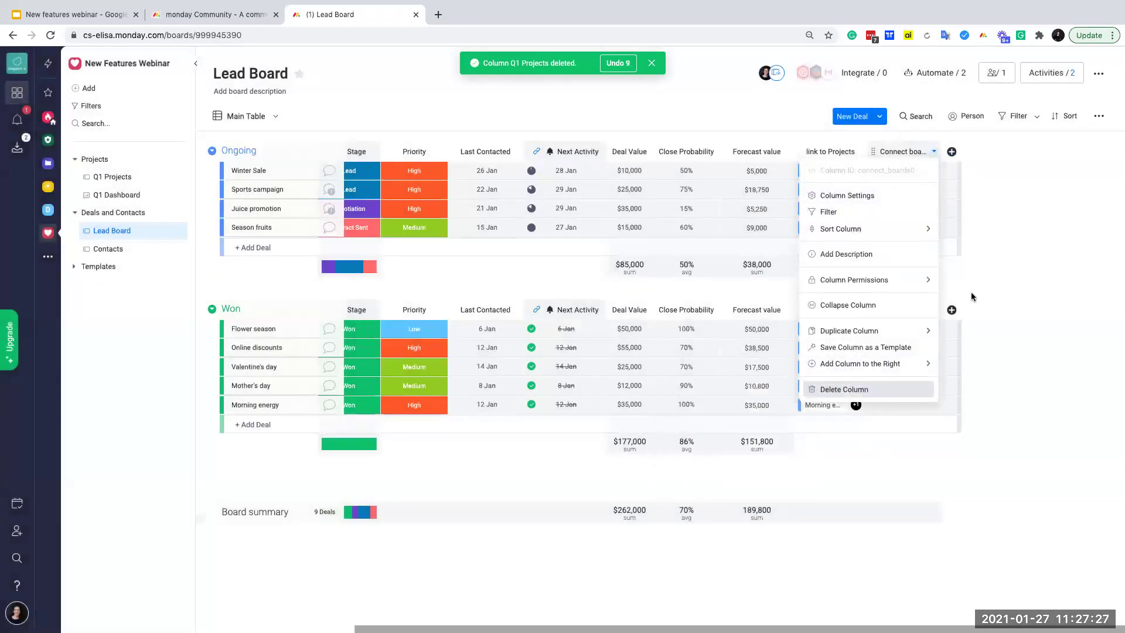
{"action": "left_click", "coordinate": [867, 387]}
{"action": "left_click", "coordinate": [689, 127]}
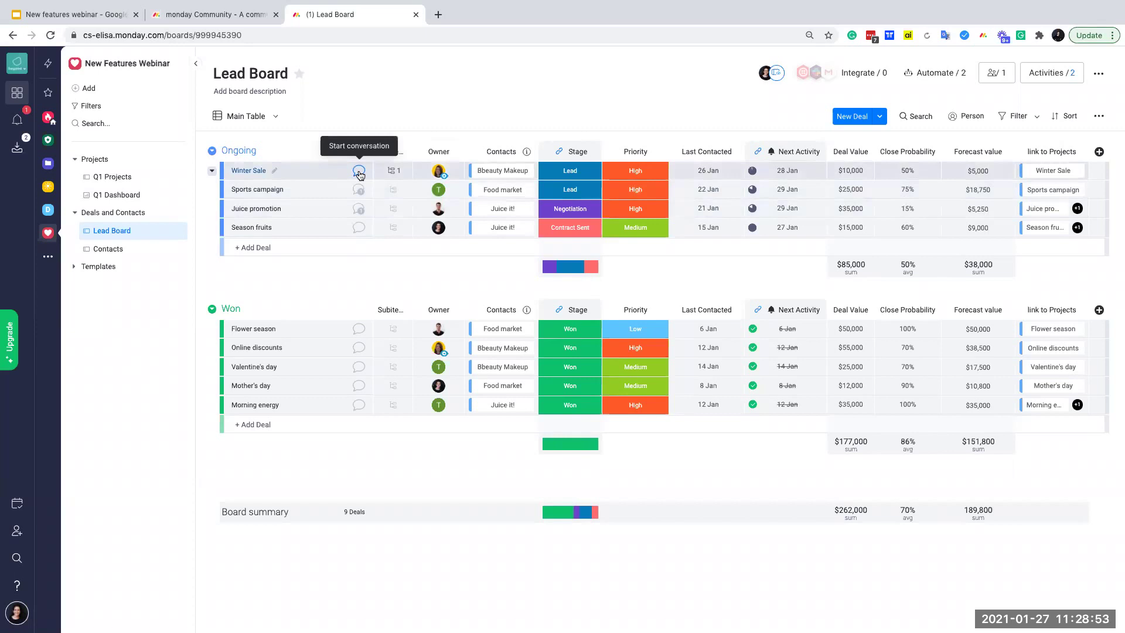
Step: Open the Winter Sale item and add the Item Card view to it
{"action": "left_click", "coordinate": [359, 174]}
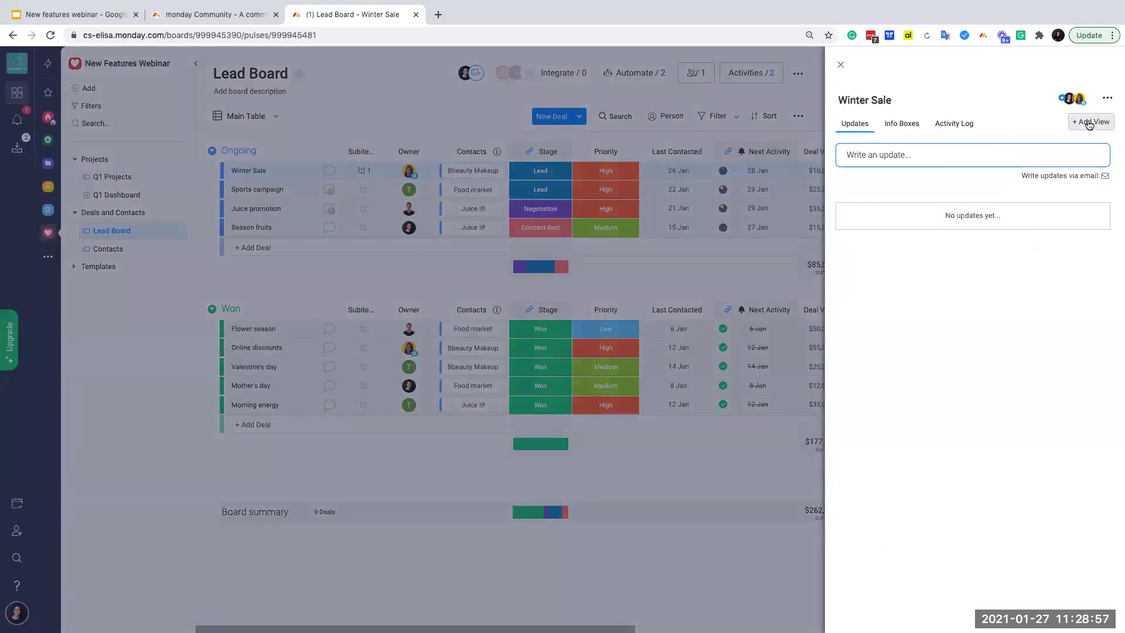
{"action": "left_click", "coordinate": [1089, 124]}
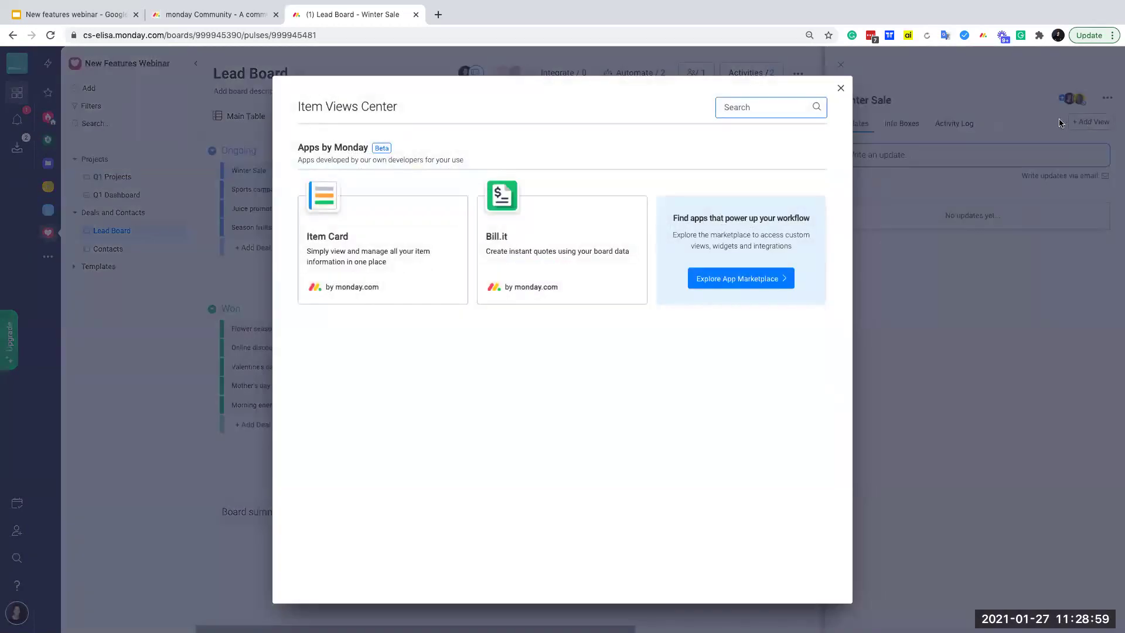
{"action": "mouse_move", "coordinate": [317, 266]}
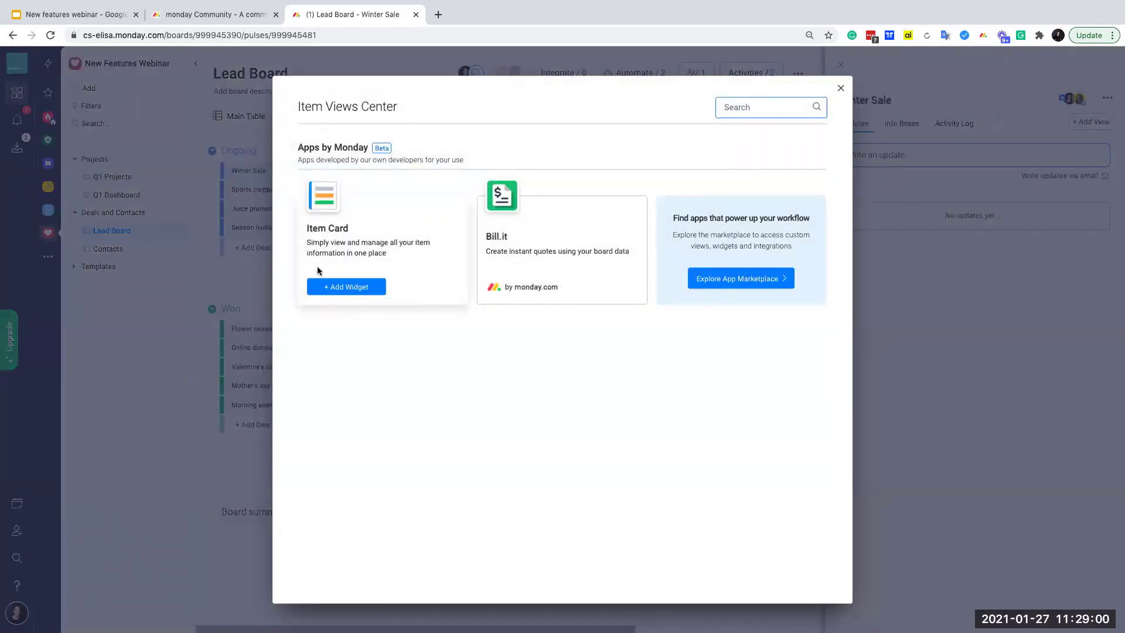
{"action": "left_click", "coordinate": [345, 287]}
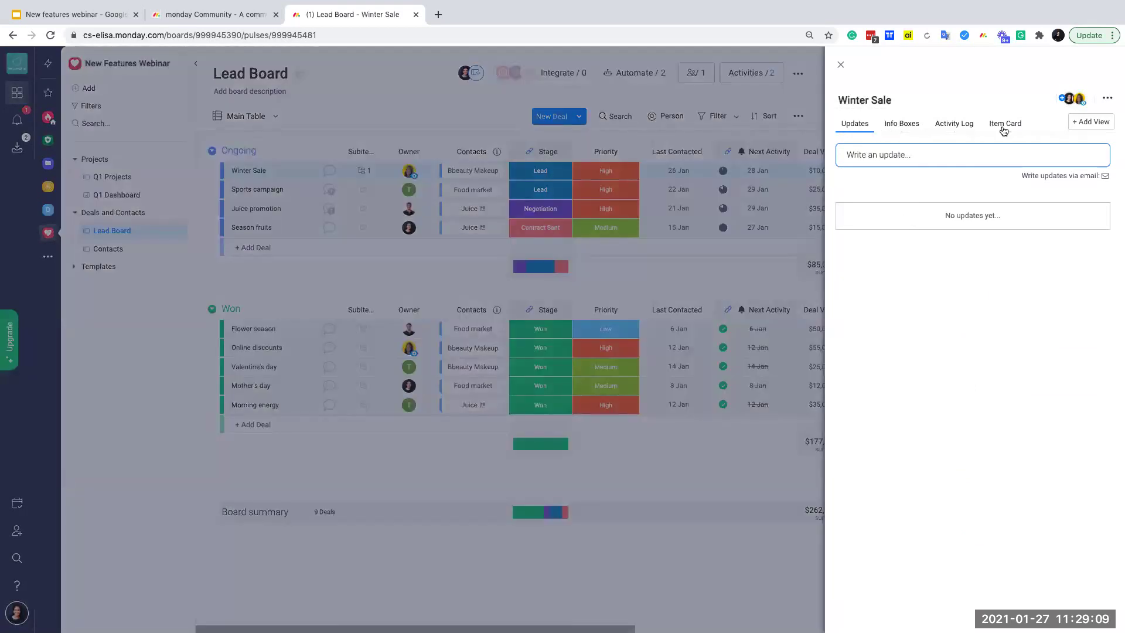
Step: Open the Item Card view and move the Stage field between Contacts and Priority
{"action": "left_click", "coordinate": [1002, 124]}
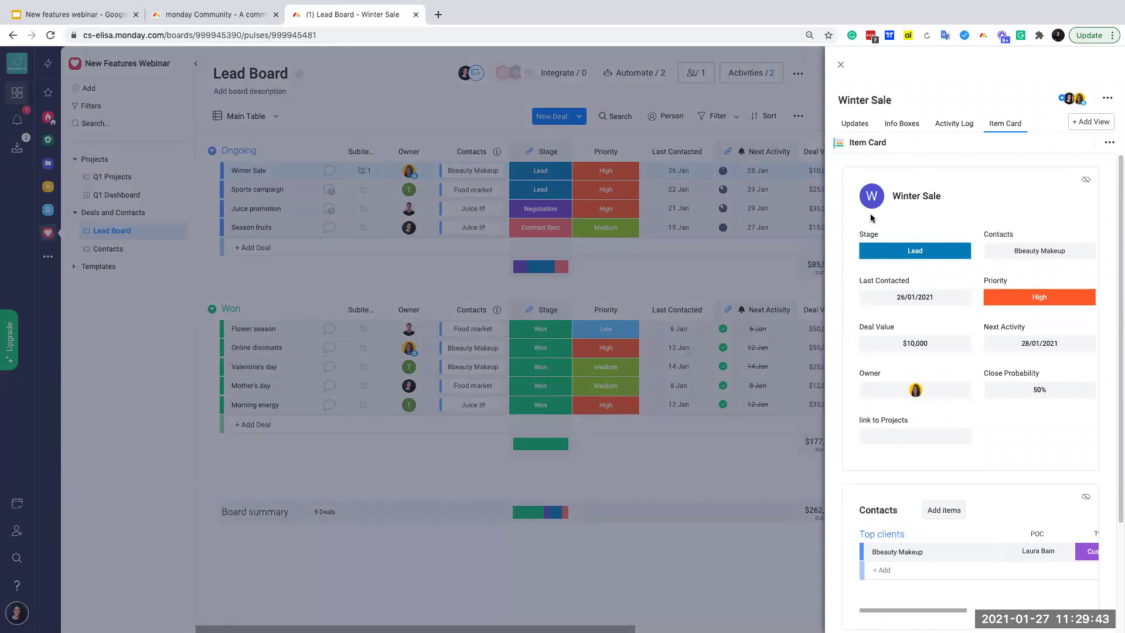
{"action": "left_click_drag", "start_coordinate": [869, 234], "coordinate": [990, 282]}
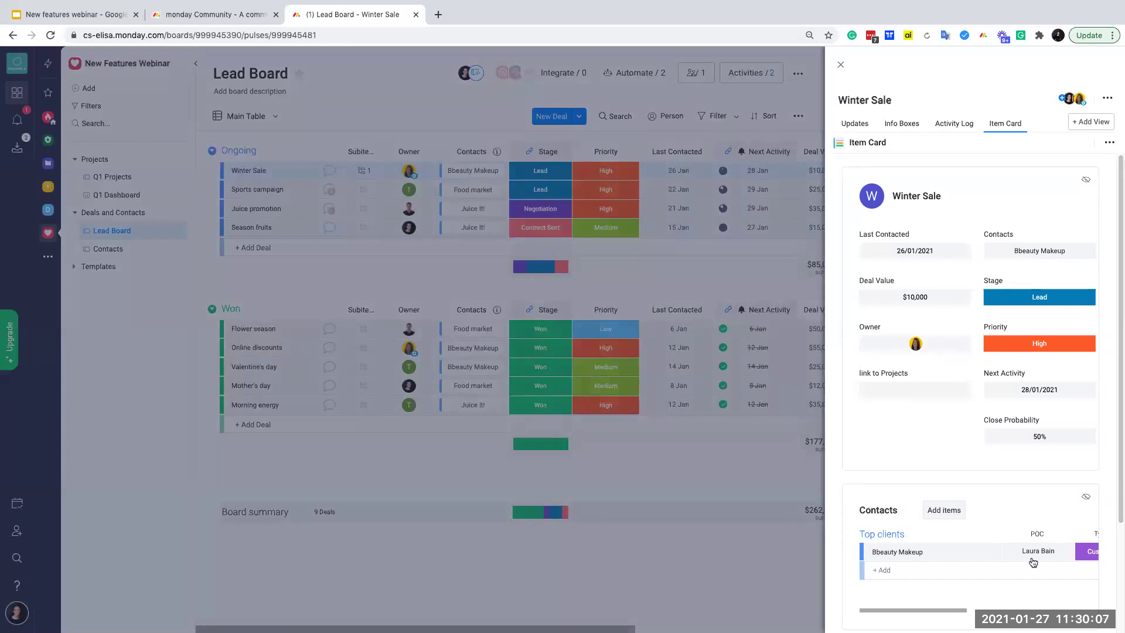
Step: Examine the connected Contacts and Q1 Projects sections on the Winter Sale item card
{"action": "scroll", "coordinate": [1031, 557], "scroll_direction": "down", "scroll_amount": 3}
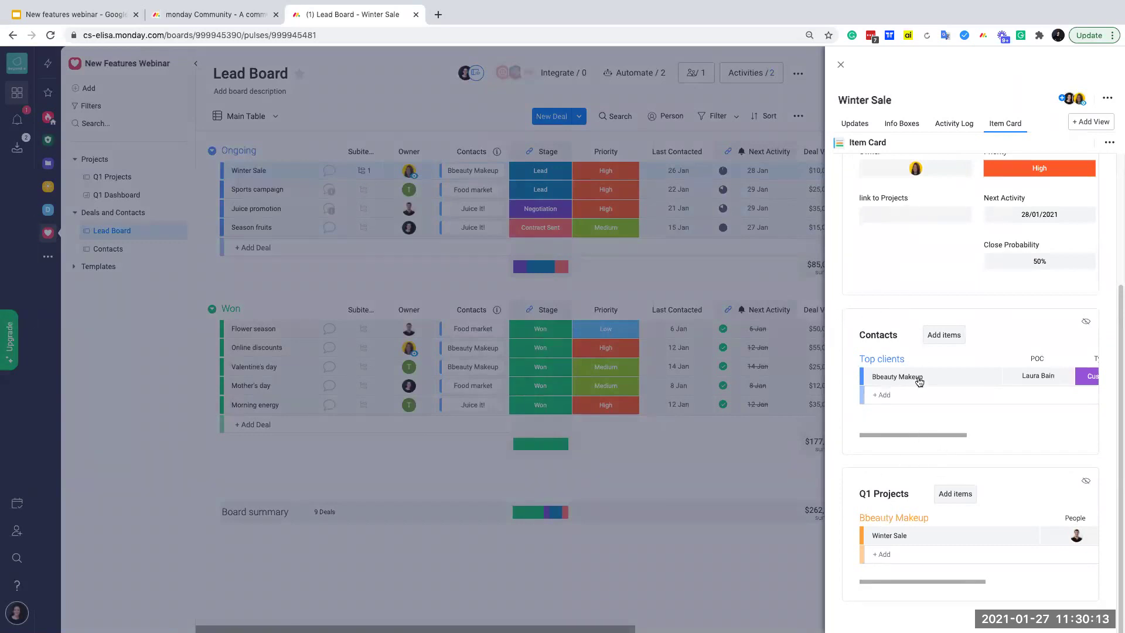
{"action": "scroll", "coordinate": [912, 433], "scroll_direction": "right", "scroll_amount": 2}
{"action": "left_click_drag", "start_coordinate": [912, 435], "coordinate": [883, 436]}
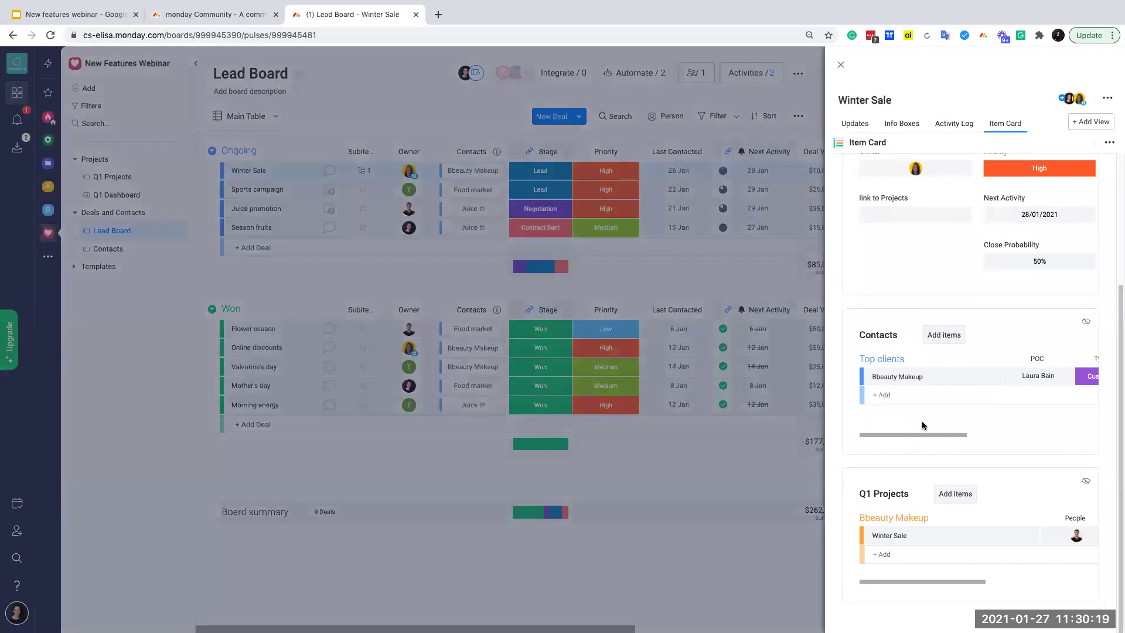
{"action": "left_click_drag", "start_coordinate": [916, 432], "coordinate": [896, 446]}
{"action": "left_click_drag", "start_coordinate": [895, 581], "coordinate": [838, 588]}
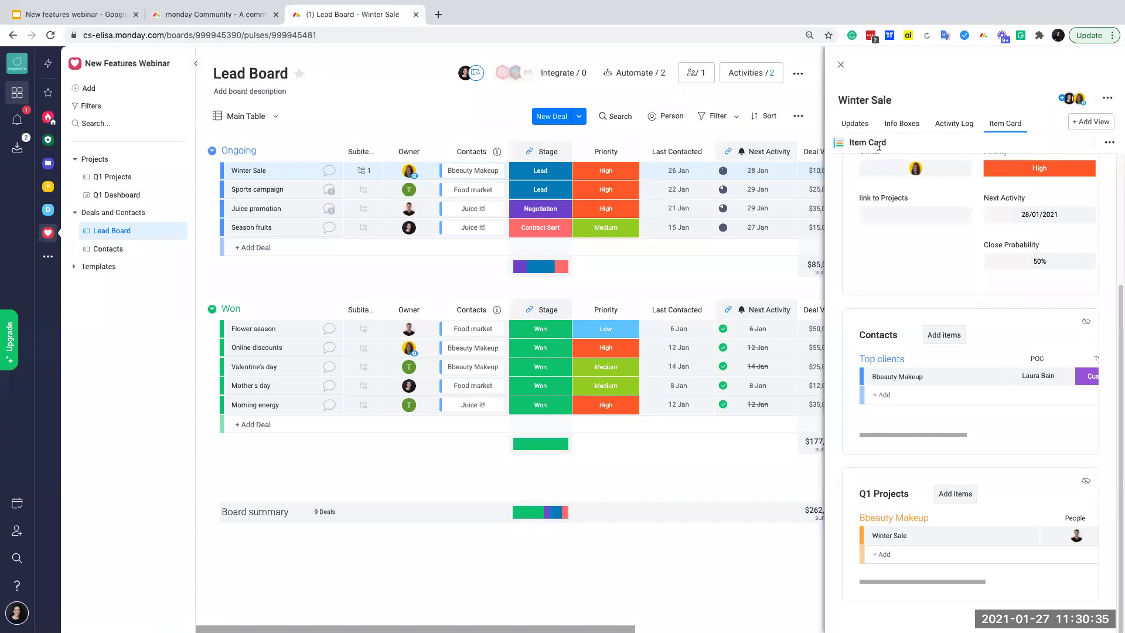
{"action": "scroll", "coordinate": [999, 271], "scroll_direction": "up", "scroll_amount": 3}
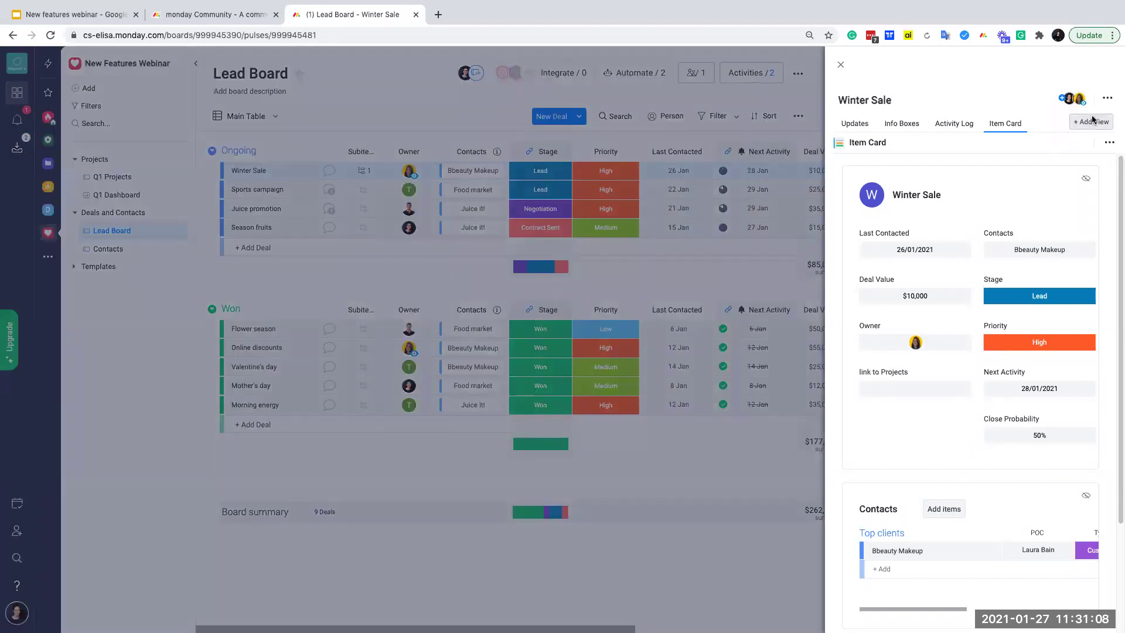
Step: Add the Bill.it view to the Winter Sale item and create a quote in it
{"action": "left_click", "coordinate": [1091, 121]}
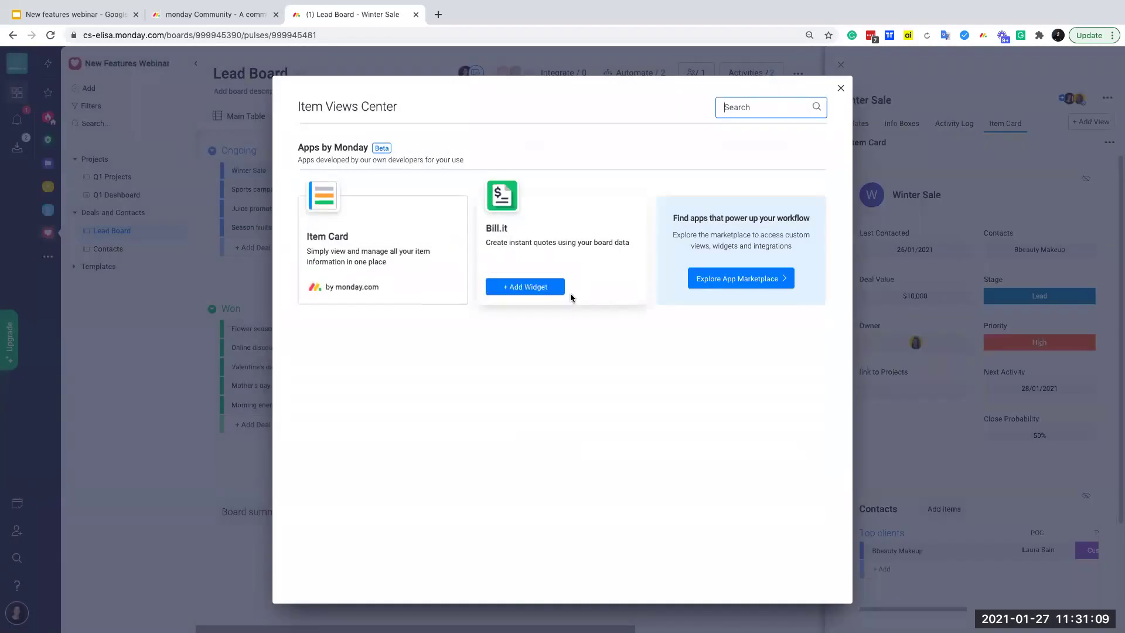
{"action": "left_click", "coordinate": [551, 294]}
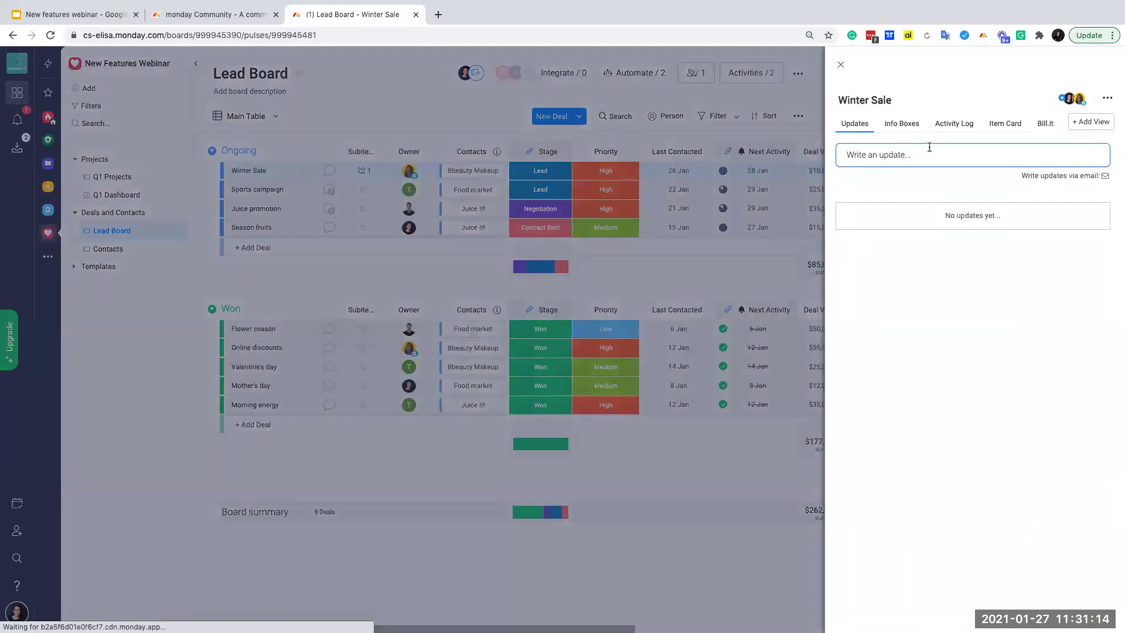
{"action": "left_click", "coordinate": [928, 153]}
{"action": "left_click", "coordinate": [1045, 125]}
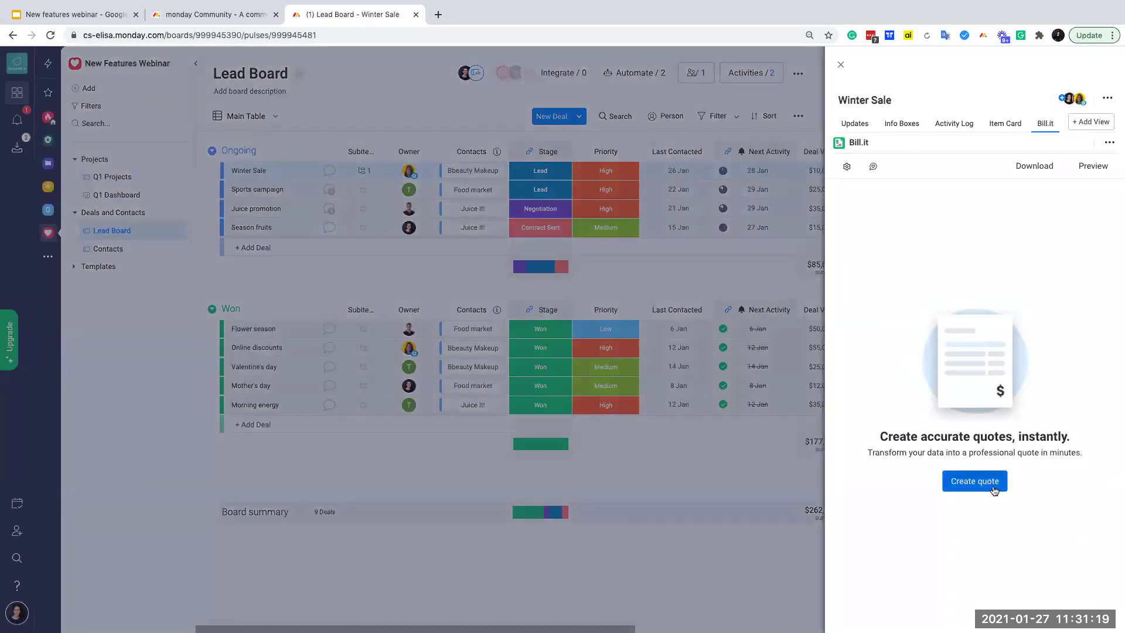
{"action": "left_click", "coordinate": [973, 479]}
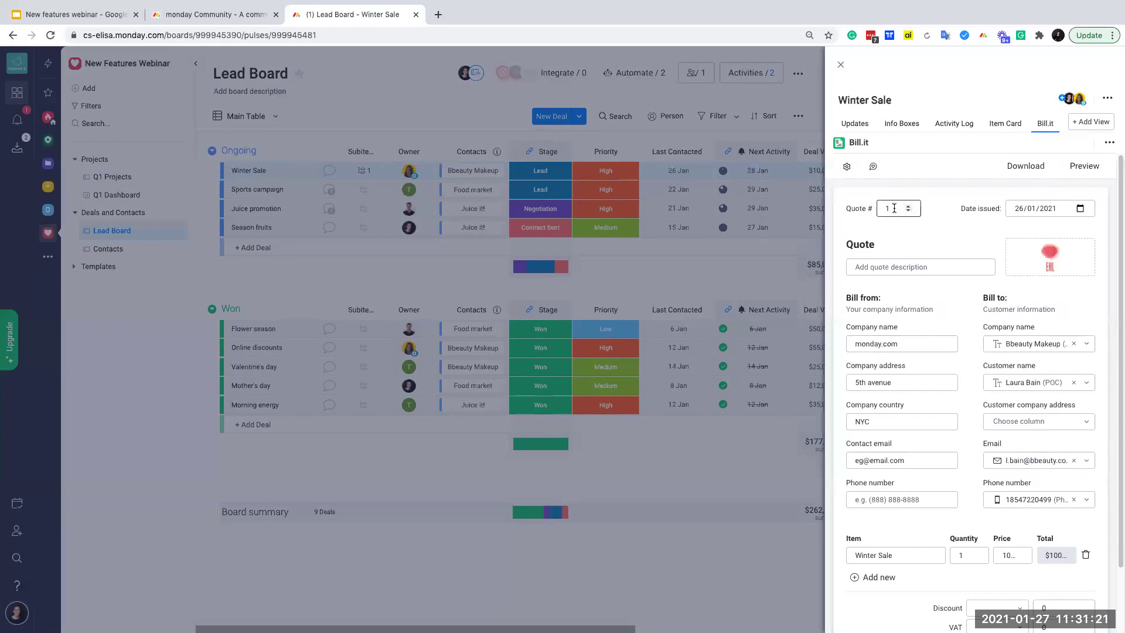
Step: Set the quote description to Winter Sale and the Bill from company name to EHL
{"action": "left_click", "coordinate": [898, 266]}
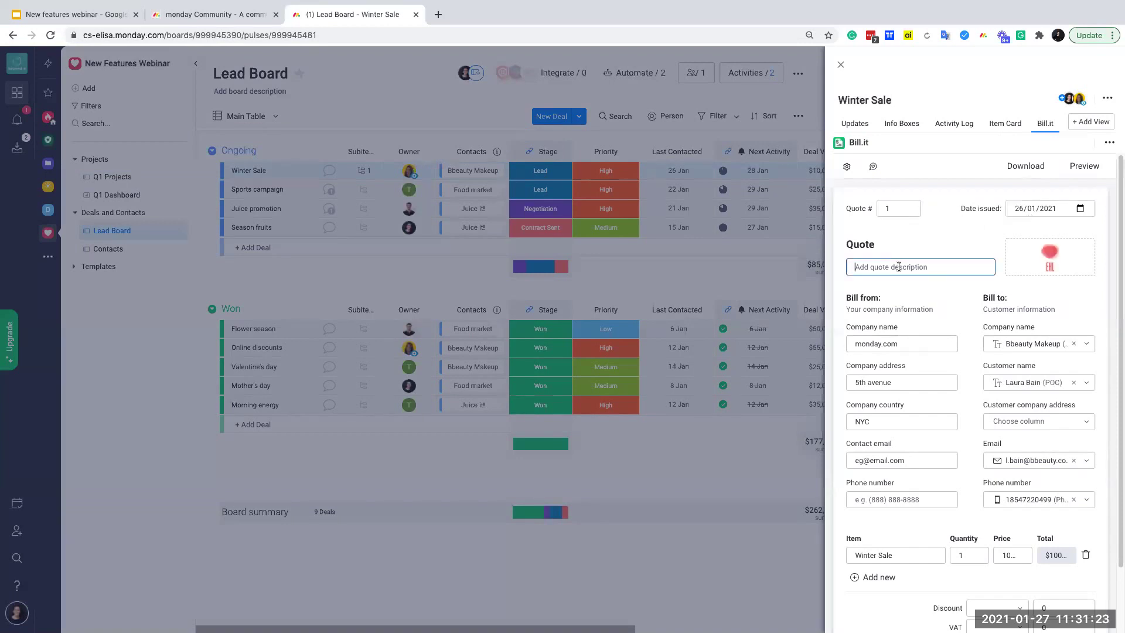
{"action": "type", "text": "Winter Sale"}
{"action": "left_click", "coordinate": [914, 345]}
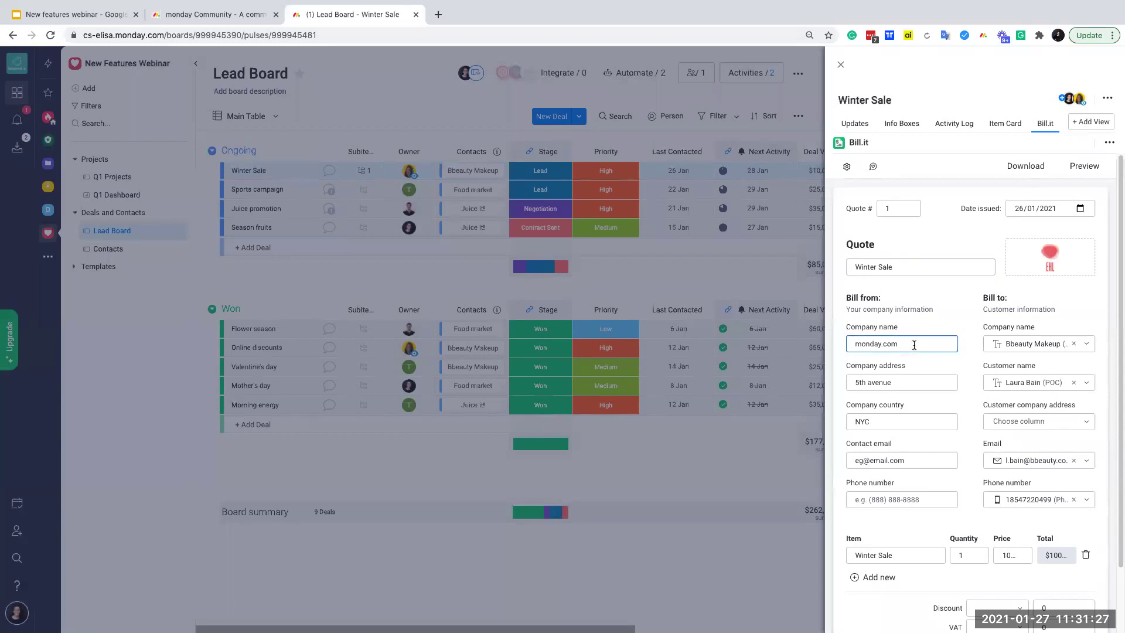
{"action": "type", "text": "EHL"}
{"action": "left_click_drag", "start_coordinate": [898, 344], "coordinate": [854, 344]}
{"action": "key", "text": "BackSpace"}
{"action": "left_click", "coordinate": [869, 385]}
{"action": "left_click_drag", "start_coordinate": [913, 459], "coordinate": [849, 458]}
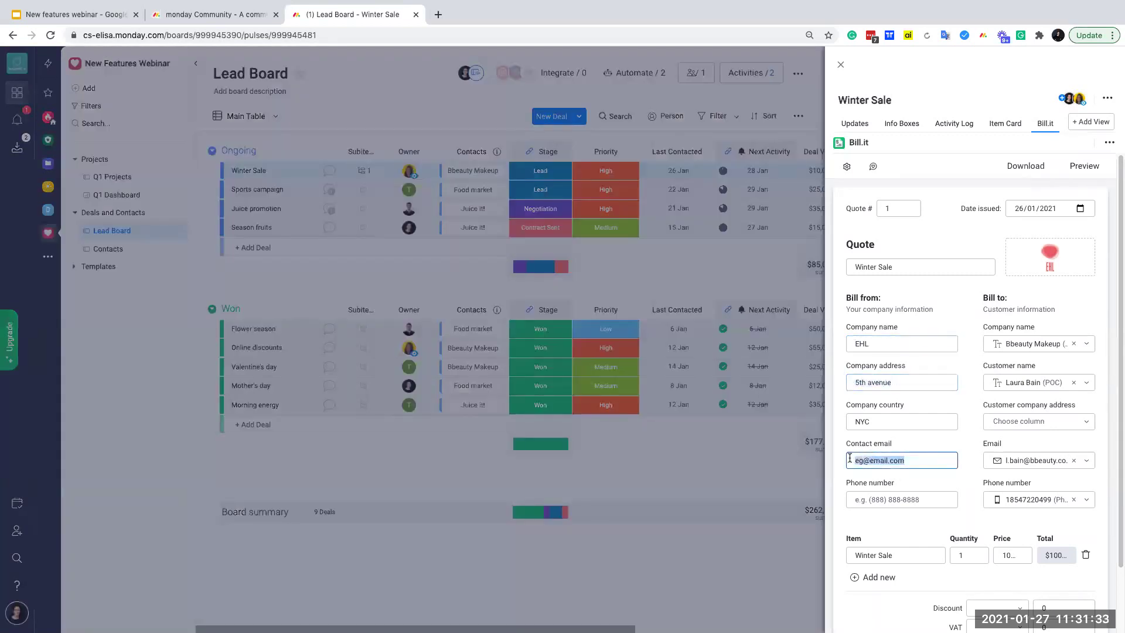
{"action": "left_click", "coordinate": [895, 522]}
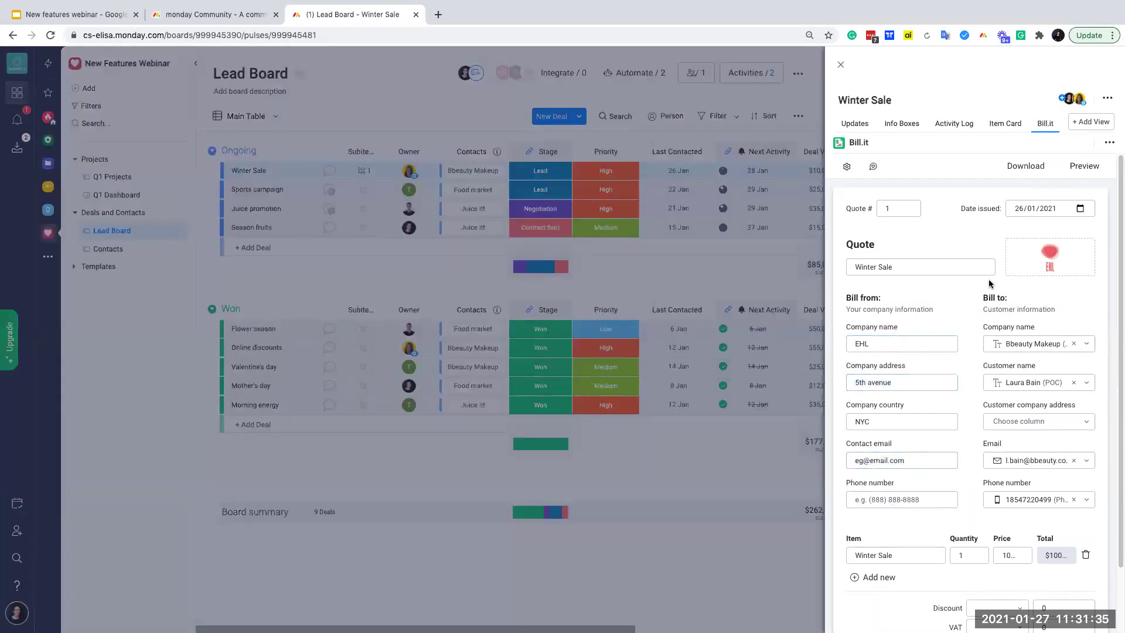
Step: Clear the company name, customer name, email and phone number mappings in the quote's Bill to section
{"action": "left_click", "coordinate": [1073, 343]}
{"action": "left_click", "coordinate": [1073, 382]}
{"action": "left_click", "coordinate": [1073, 460]}
{"action": "left_click", "coordinate": [1073, 499]}
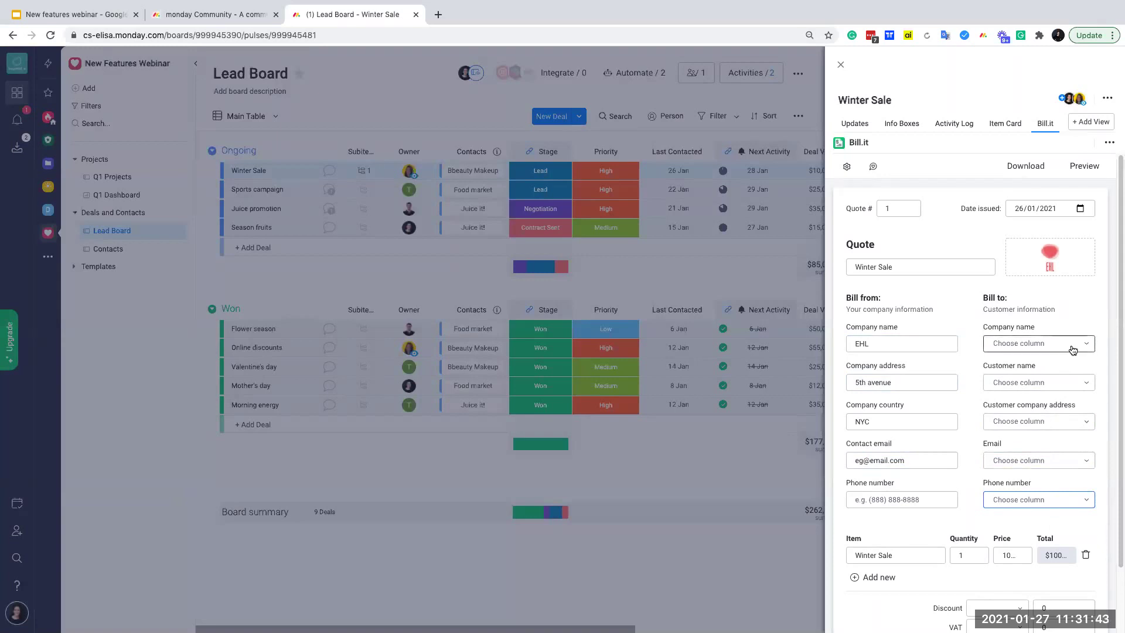
Step: Map the Bill to company name to the Bbeauty Makeup name column of the Contacts board
{"action": "left_click", "coordinate": [1040, 343]}
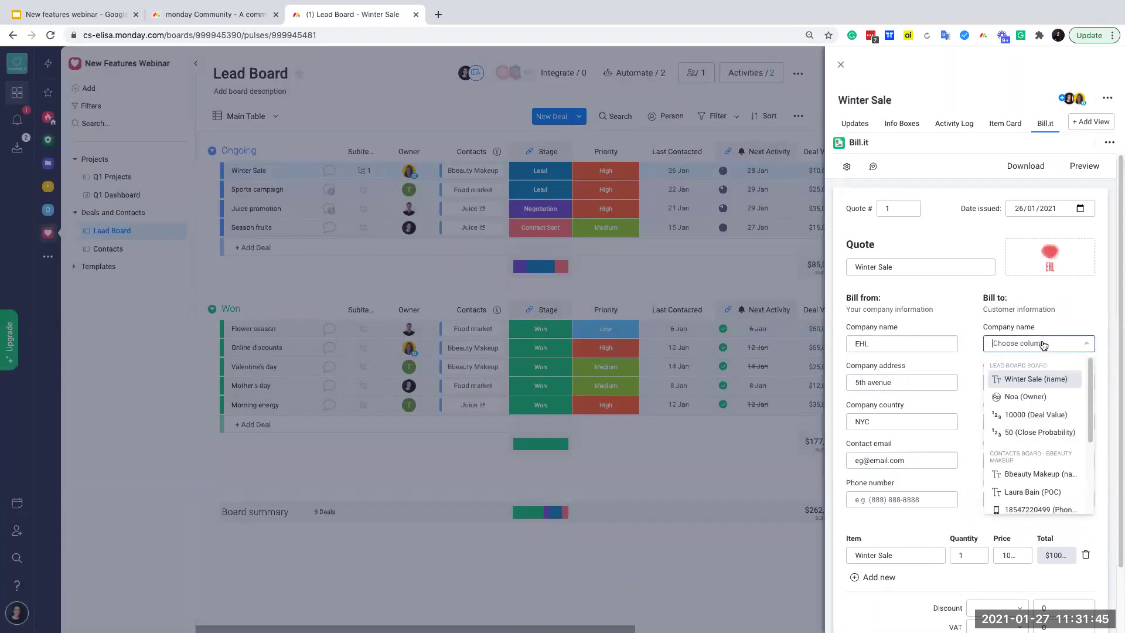
{"action": "left_click", "coordinate": [1017, 303]}
{"action": "left_click_drag", "start_coordinate": [985, 289], "coordinate": [1012, 309]}
{"action": "left_click", "coordinate": [1031, 306]}
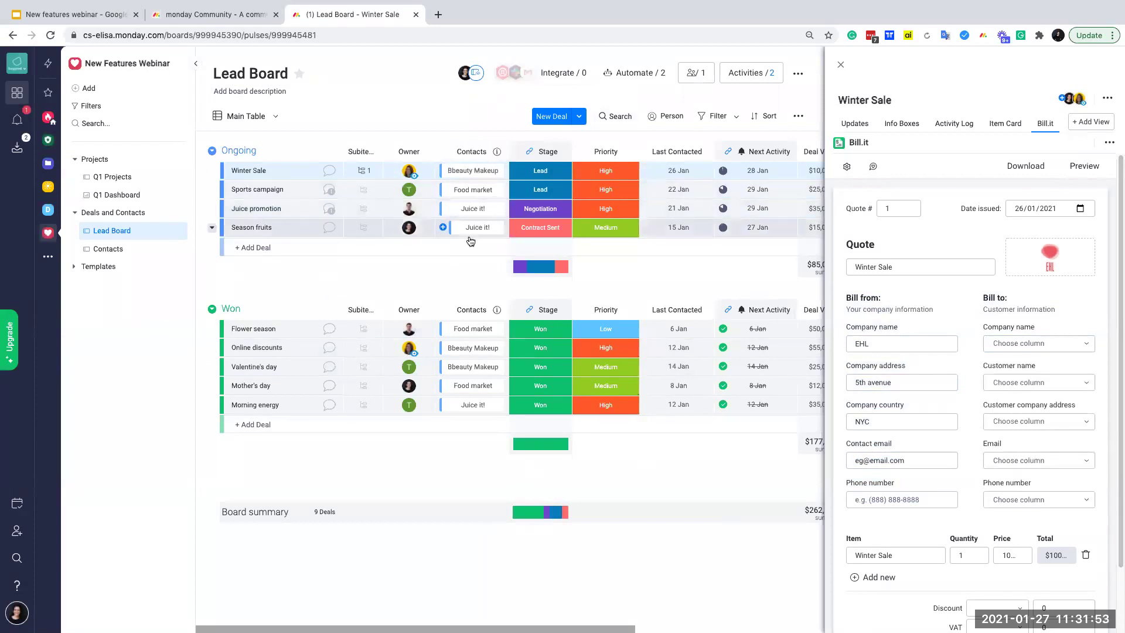
{"action": "scroll", "coordinate": [456, 350], "scroll_direction": "right", "scroll_amount": 5}
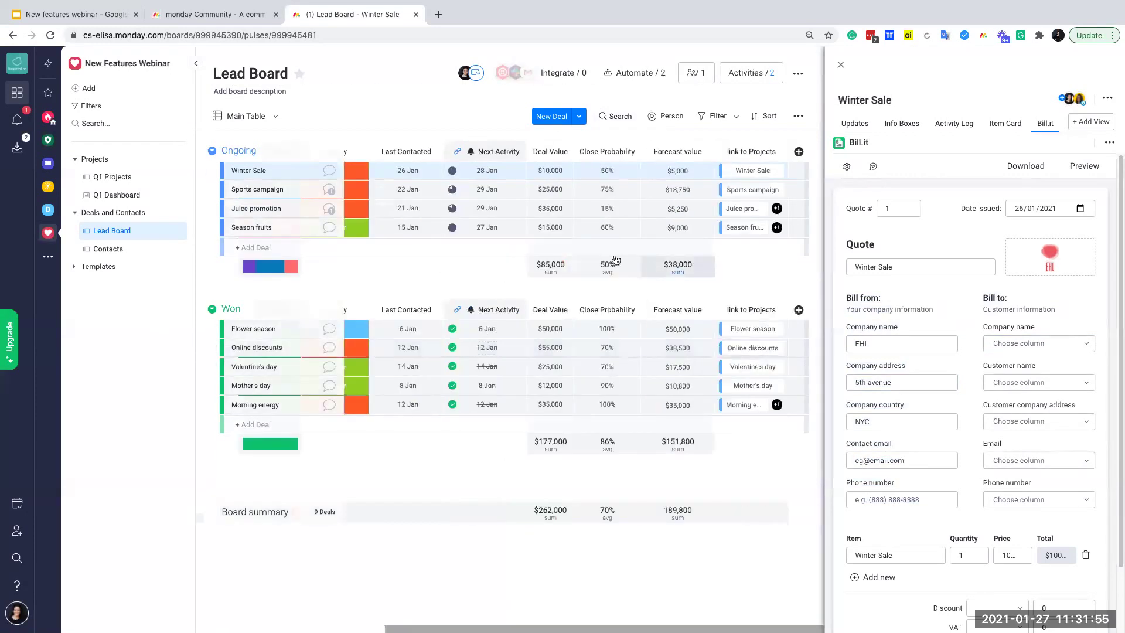
{"action": "scroll", "coordinate": [463, 246], "scroll_direction": "left", "scroll_amount": 5}
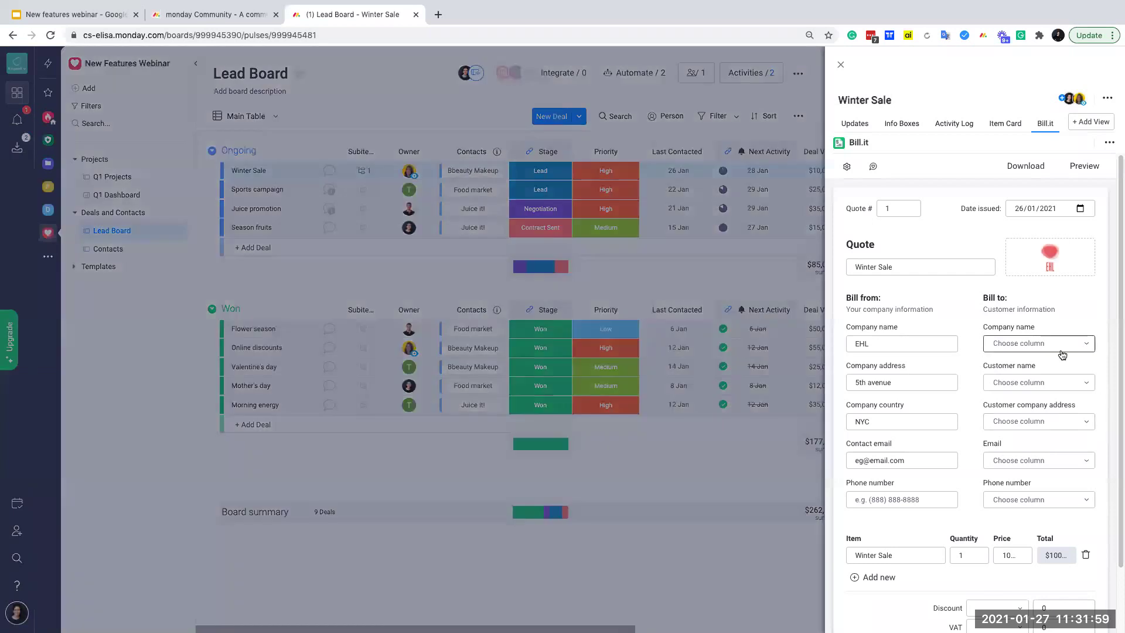
{"action": "left_click", "coordinate": [1062, 348]}
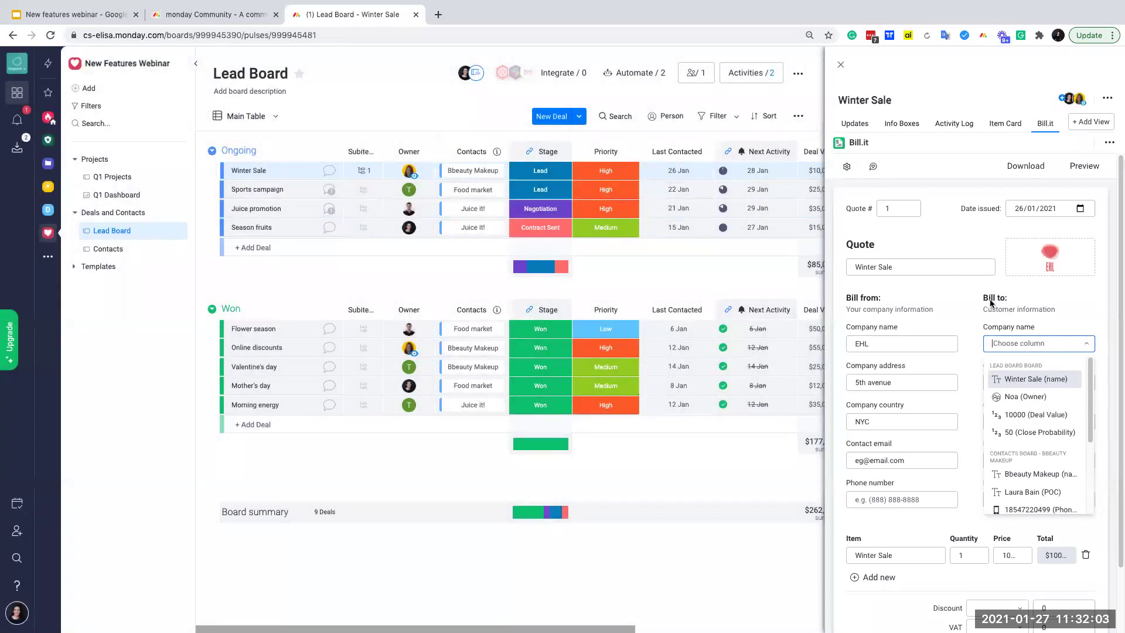
{"action": "scroll", "coordinate": [1037, 410], "scroll_direction": "down", "scroll_amount": 3}
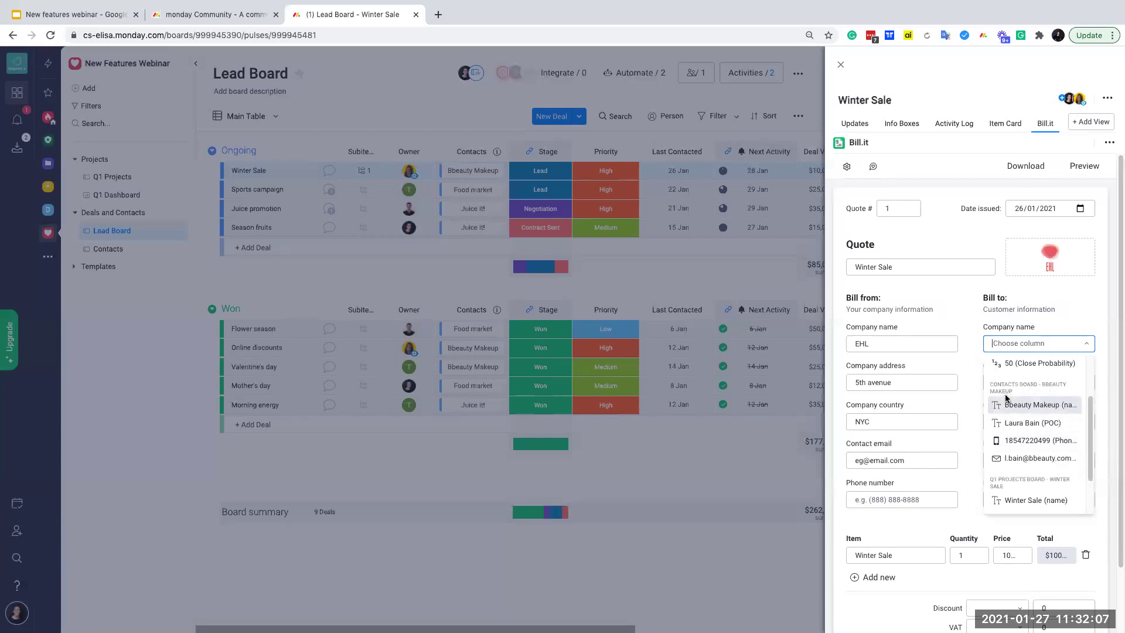
{"action": "left_click", "coordinate": [1019, 405]}
Step: Map the Bill to customer name to the POC column of the Contacts board
{"action": "left_click", "coordinate": [1017, 383]}
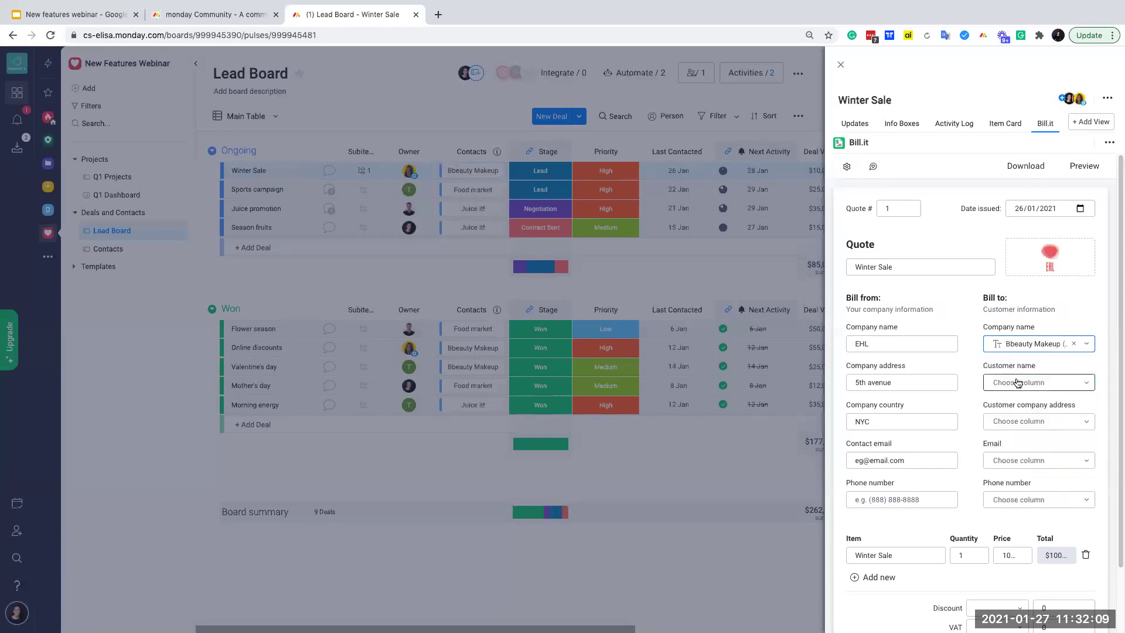
{"action": "scroll", "coordinate": [1039, 449], "scroll_direction": "down", "scroll_amount": 3}
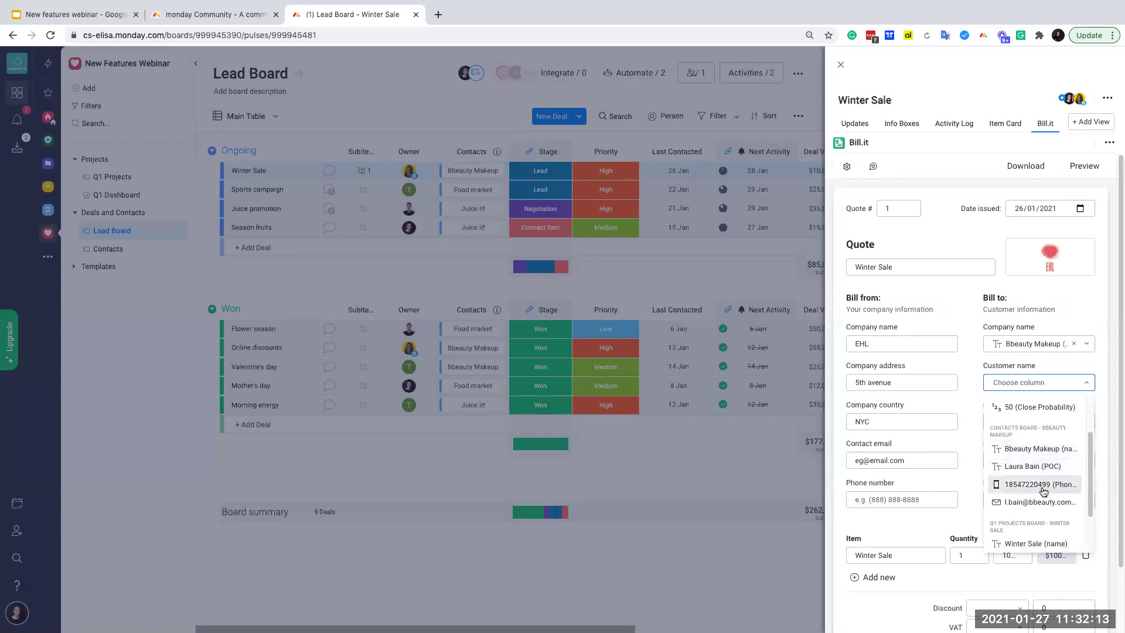
{"action": "left_click", "coordinate": [1041, 469]}
{"action": "left_click", "coordinate": [1040, 420]}
{"action": "scroll", "coordinate": [1051, 505], "scroll_direction": "down", "scroll_amount": 3}
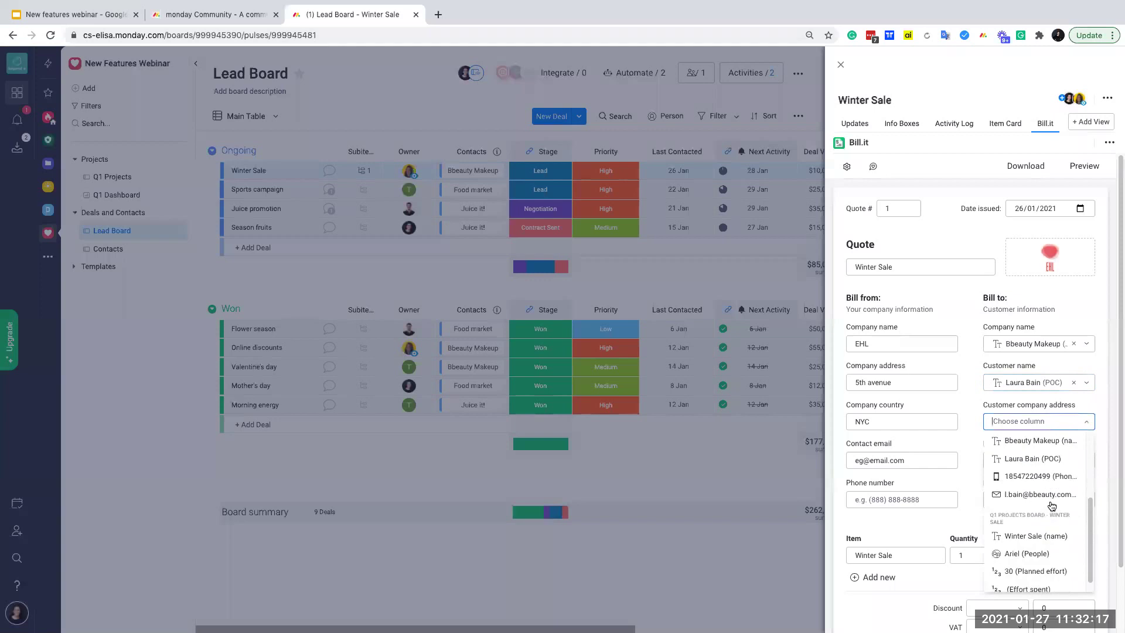
{"action": "left_click", "coordinate": [979, 533]}
Step: Map the Bill to email and phone number to the email and phone columns of the Contacts board
{"action": "left_click", "coordinate": [1027, 467]}
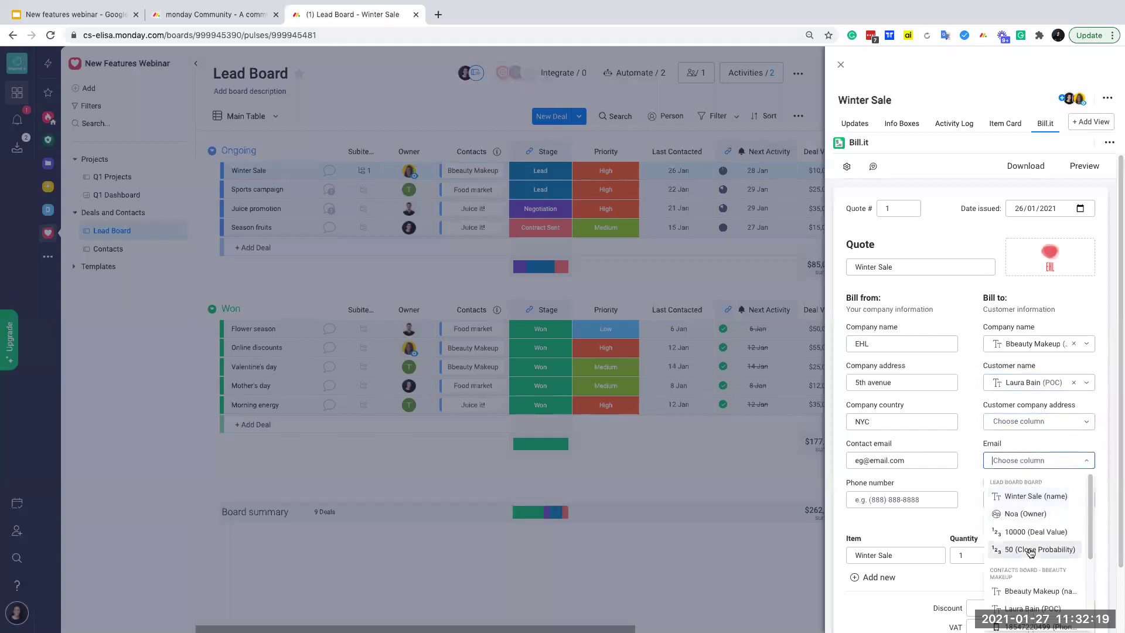
{"action": "left_click", "coordinate": [1011, 521]}
{"action": "left_click", "coordinate": [1022, 499]}
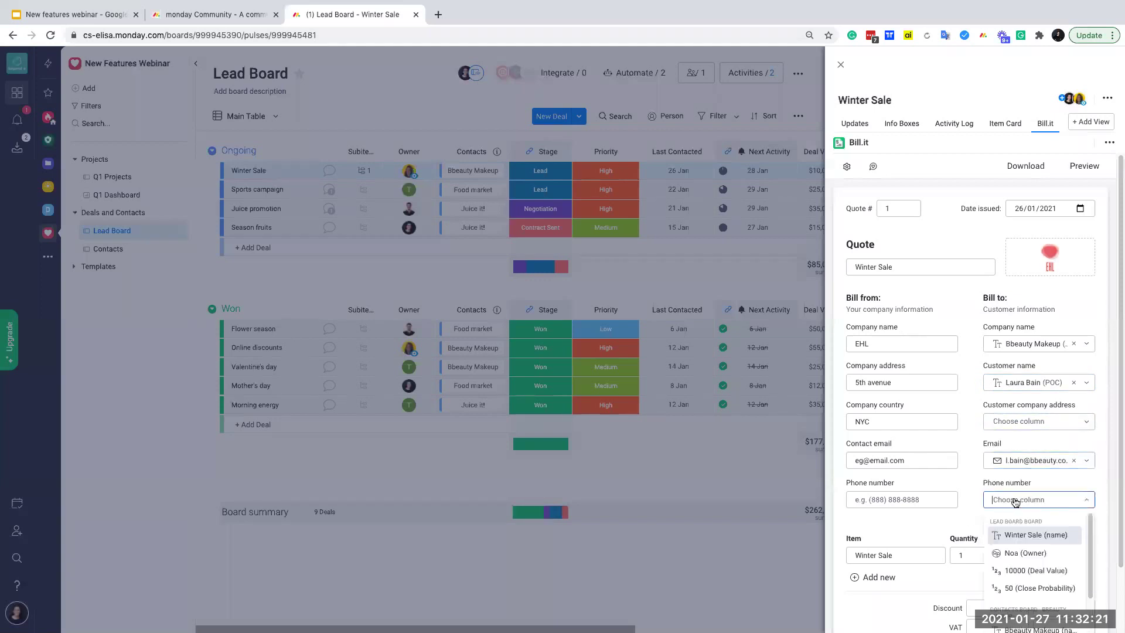
{"action": "scroll", "coordinate": [1044, 597], "scroll_direction": "down", "scroll_amount": 4}
{"action": "left_click", "coordinate": [1044, 604]}
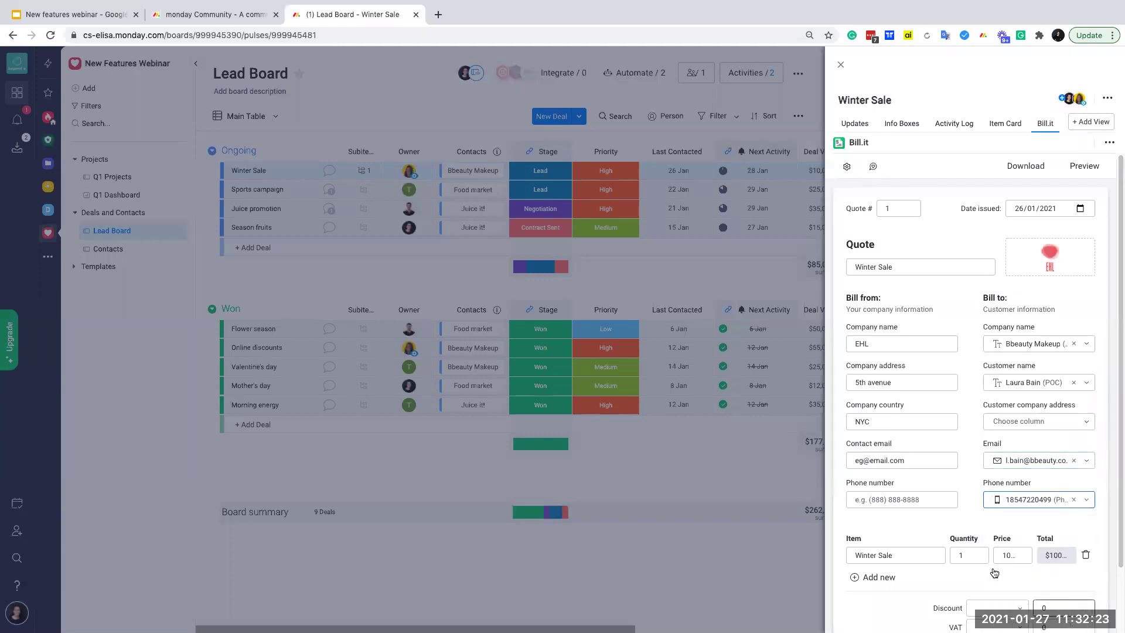
Step: Examine the quote's logo upload and the name and price of its Winter Sale line item
{"action": "left_click", "coordinate": [1048, 261]}
{"action": "left_click", "coordinate": [721, 251]}
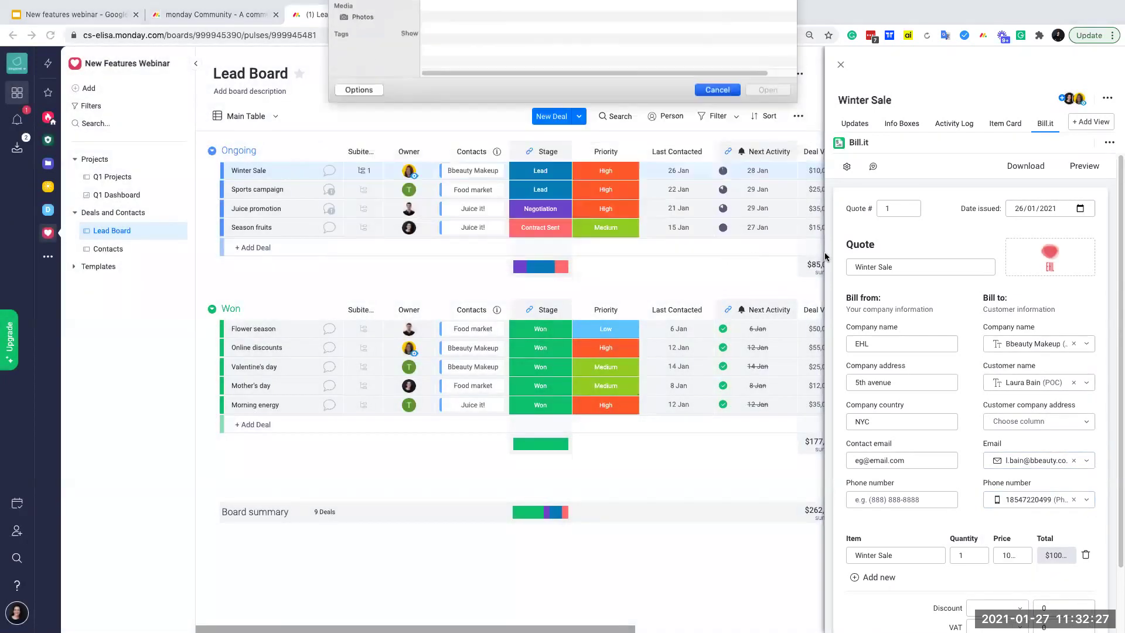
{"action": "scroll", "coordinate": [969, 278], "scroll_direction": "down", "scroll_amount": 3}
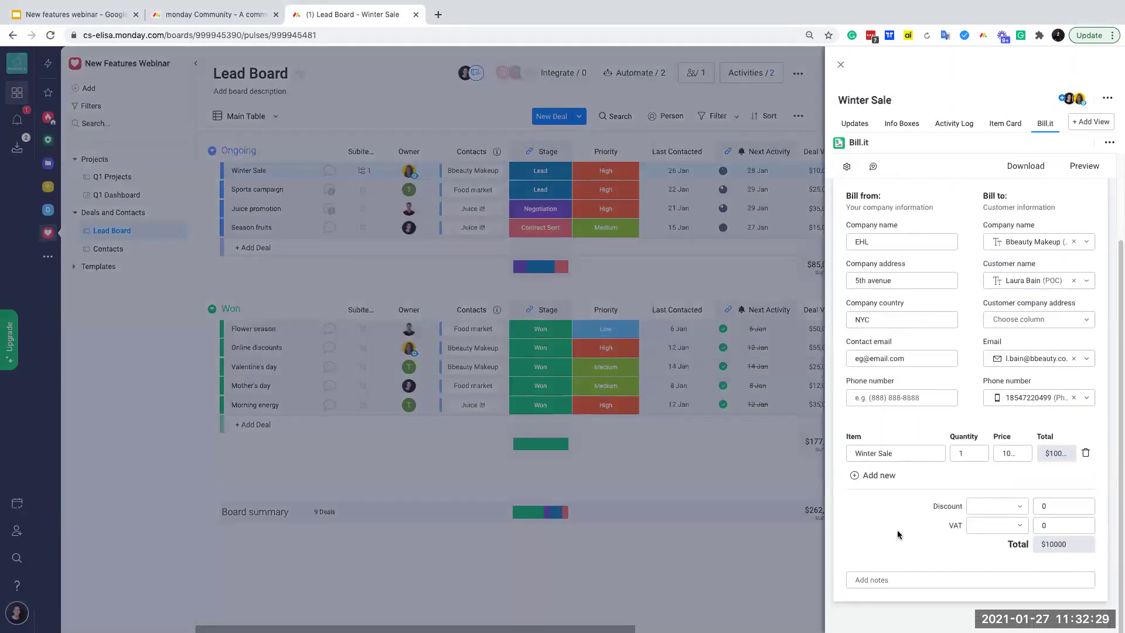
{"action": "left_click_drag", "start_coordinate": [861, 453], "coordinate": [915, 454]}
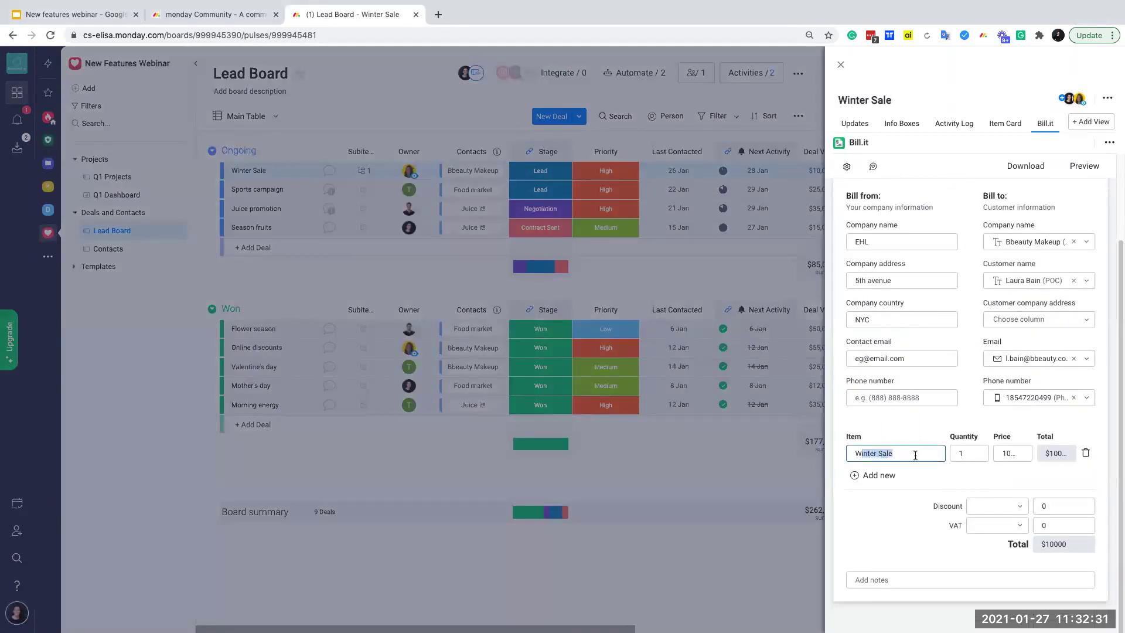
{"action": "left_click", "coordinate": [998, 450]}
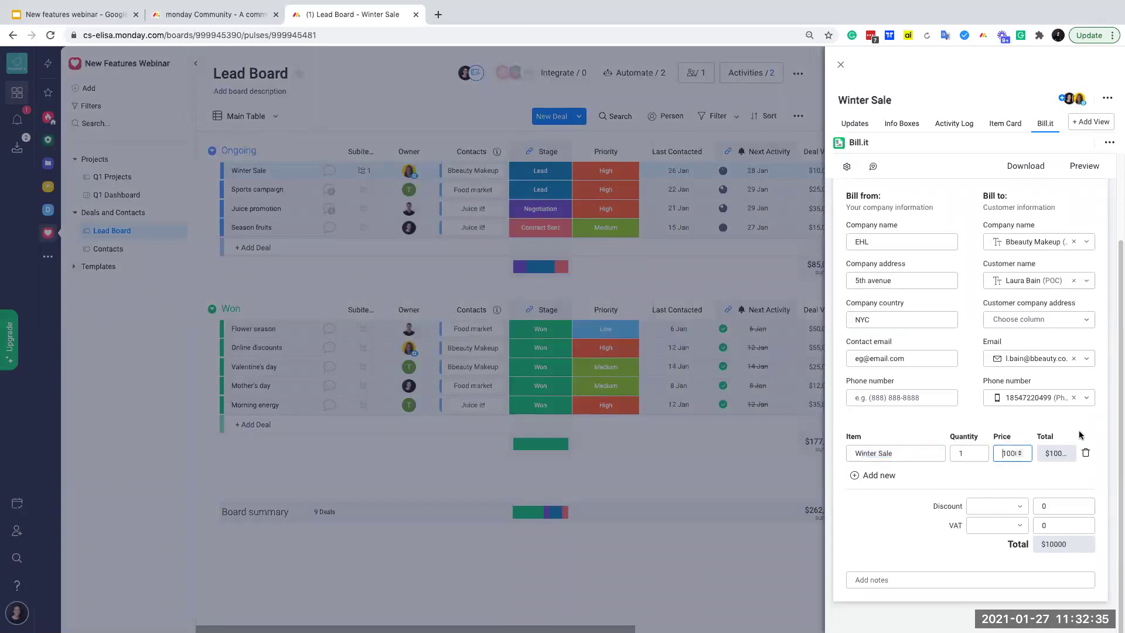
Step: Preview and try to download the Winter Sale quote, and close the item
{"action": "scroll", "coordinate": [946, 521], "scroll_direction": "up", "scroll_amount": 3}
{"action": "left_click", "coordinate": [1076, 177]}
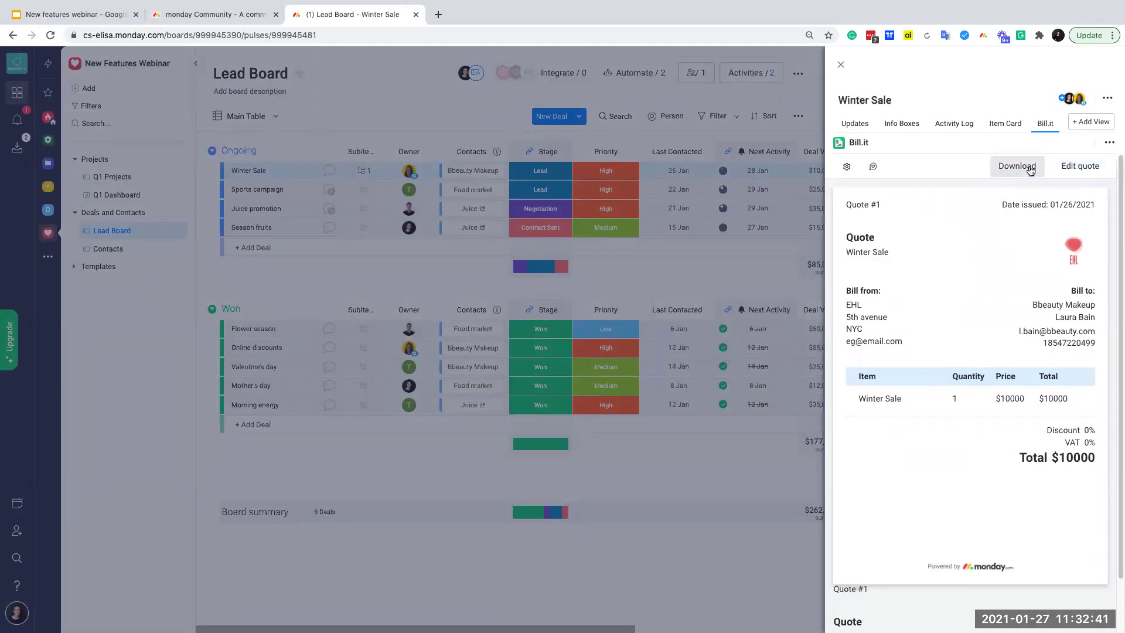
{"action": "left_click", "coordinate": [1022, 168]}
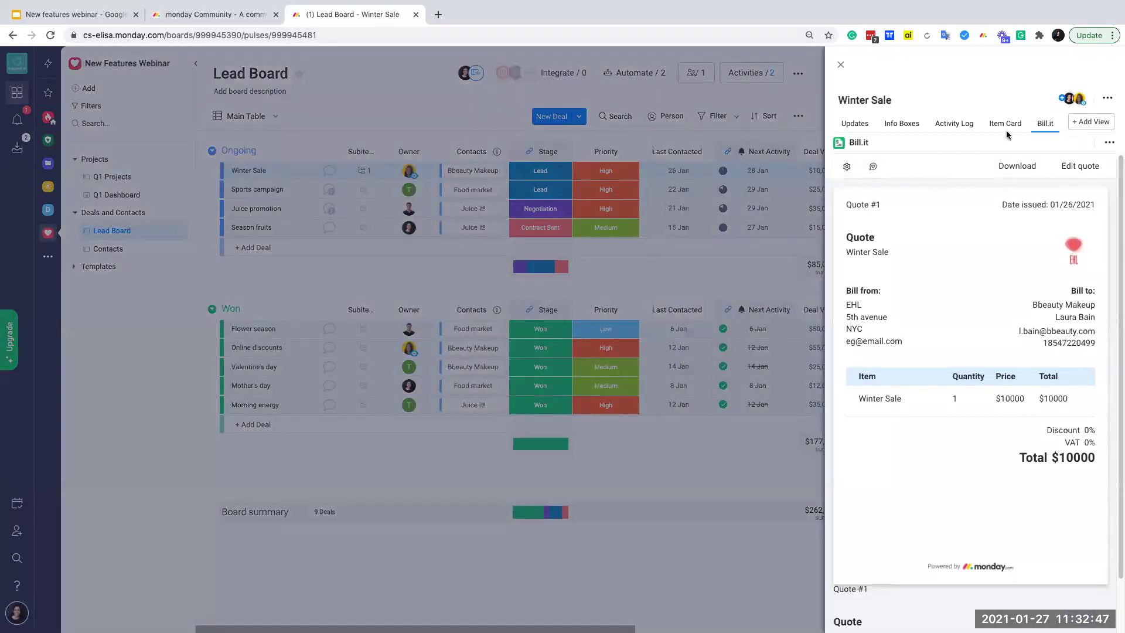
{"action": "left_click", "coordinate": [855, 123]}
{"action": "left_click", "coordinate": [840, 64]}
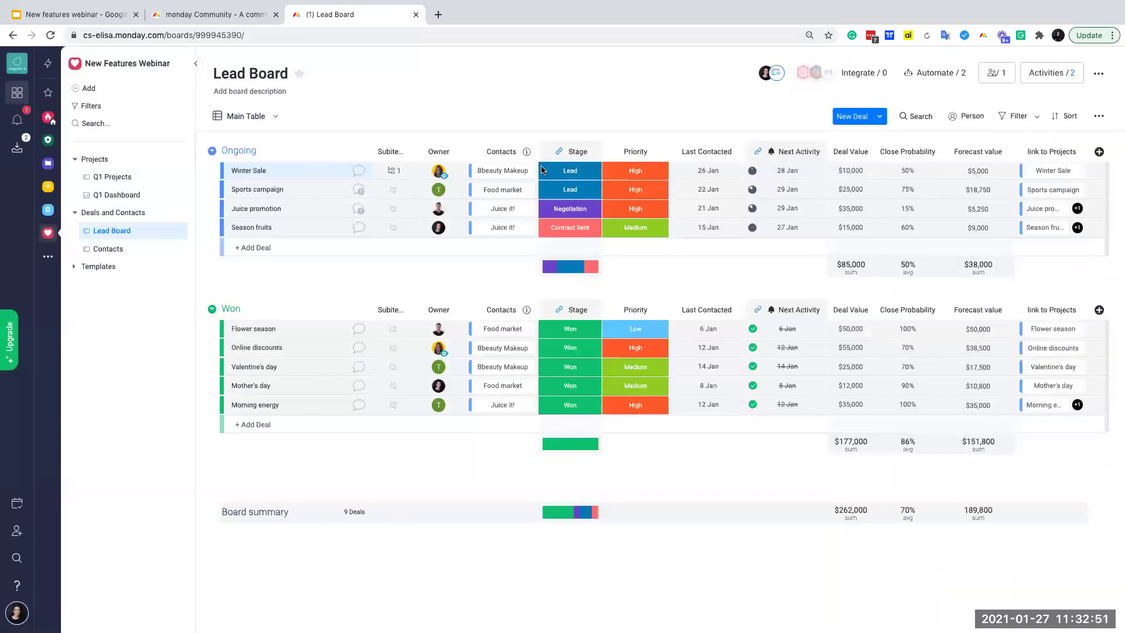